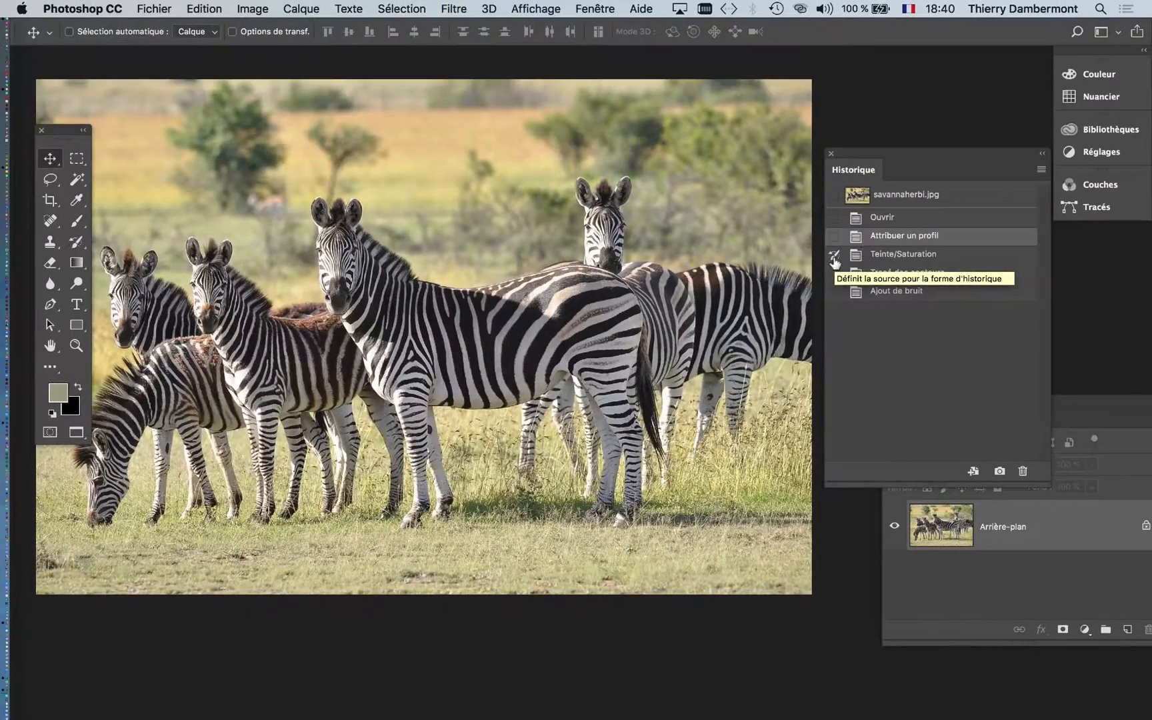
- Move the toolbox onto the photo and select the History Brush tool (Outil Forme d'historique)
{"action": "left_click_drag", "start_coordinate": [71, 130], "coordinate": [149, 95]}
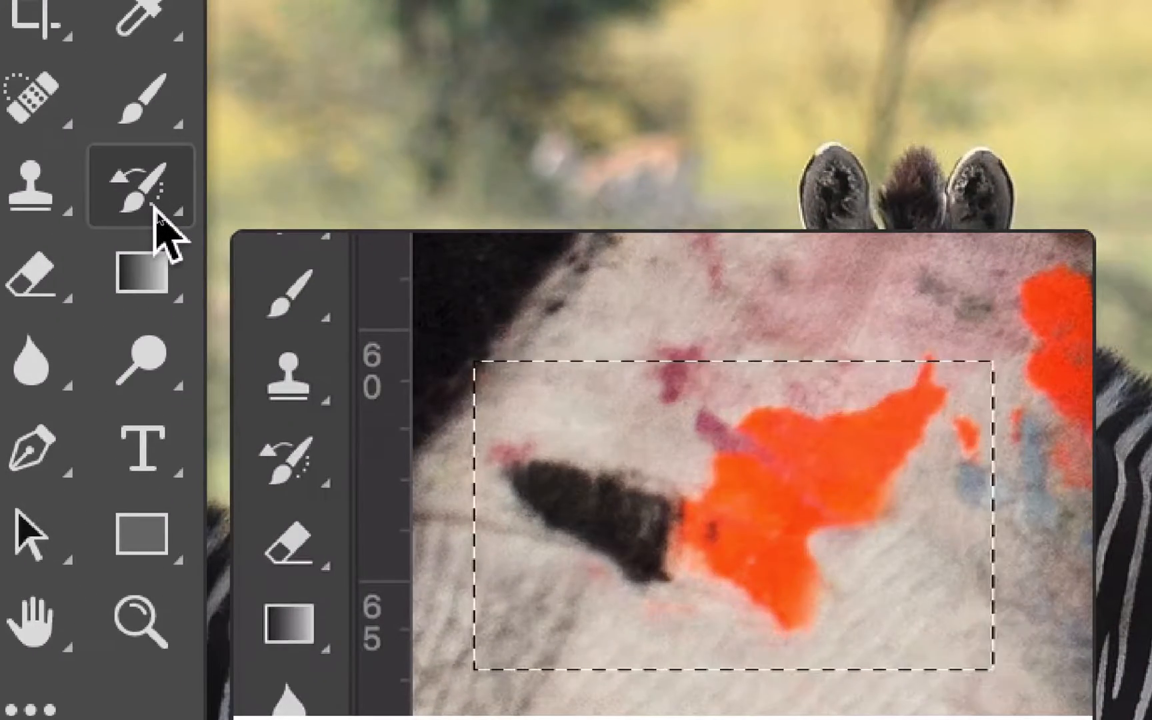
{"action": "left_click", "coordinate": [154, 207]}
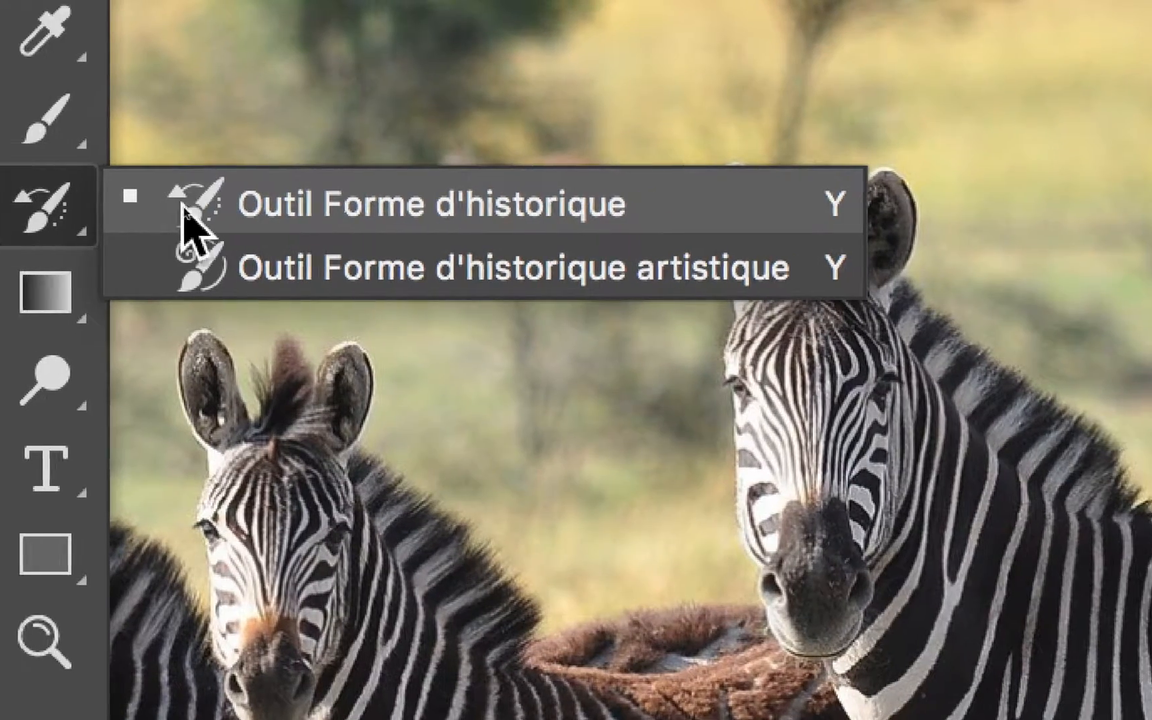
{"action": "left_click", "coordinate": [55, 207]}
{"action": "right_click", "coordinate": [55, 206]}
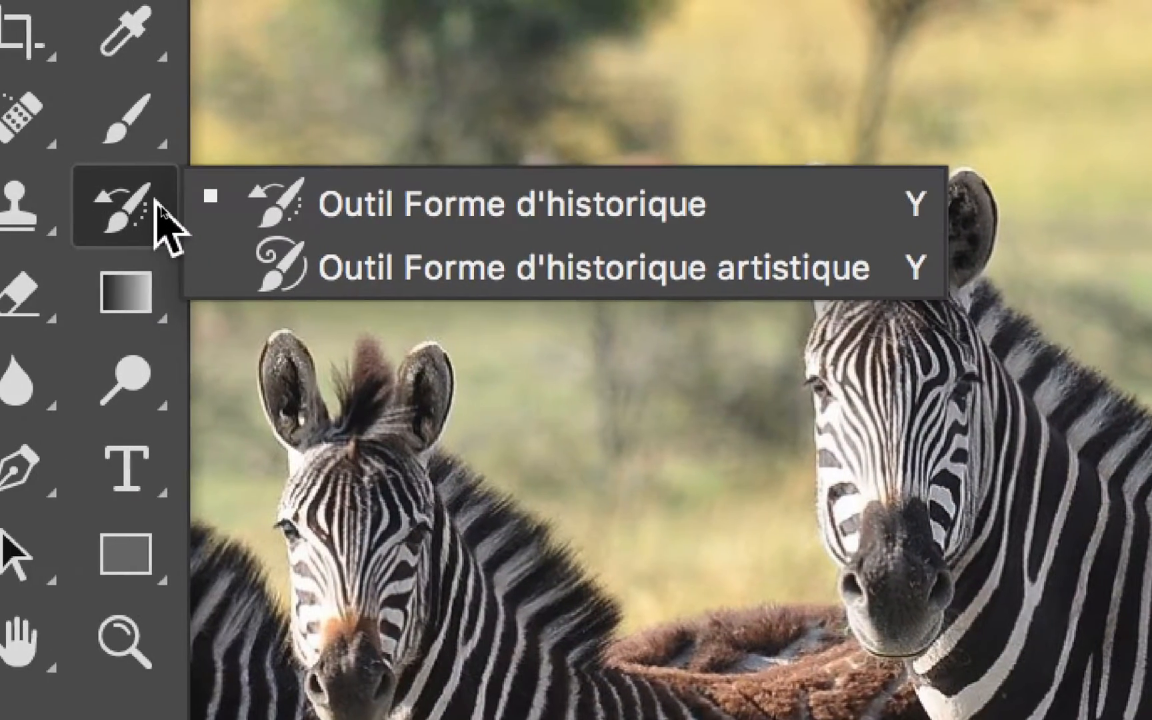
{"action": "left_click", "coordinate": [15, 209]}
{"action": "right_click", "coordinate": [15, 208]}
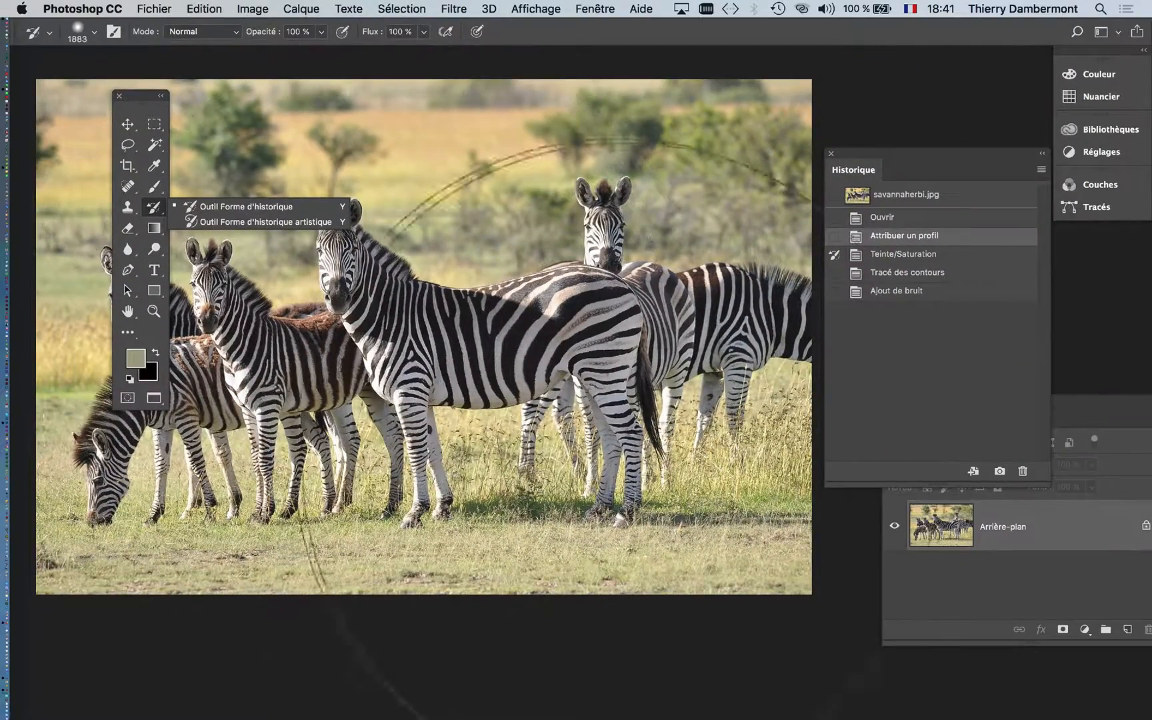
- Reduce the history brush's diameter to 366 px
{"action": "left_click_drag", "start_coordinate": [501, 374], "coordinate": [90, 362]}
{"action": "mouse_move", "coordinate": [579, 302]}
{"action": "left_mouse_down"}
{"action": "mouse_move", "coordinate": [404, 301]}
{"action": "mouse_move", "coordinate": [398, 312]}
{"action": "mouse_move", "coordinate": [440, 321]}
{"action": "left_mouse_up"}
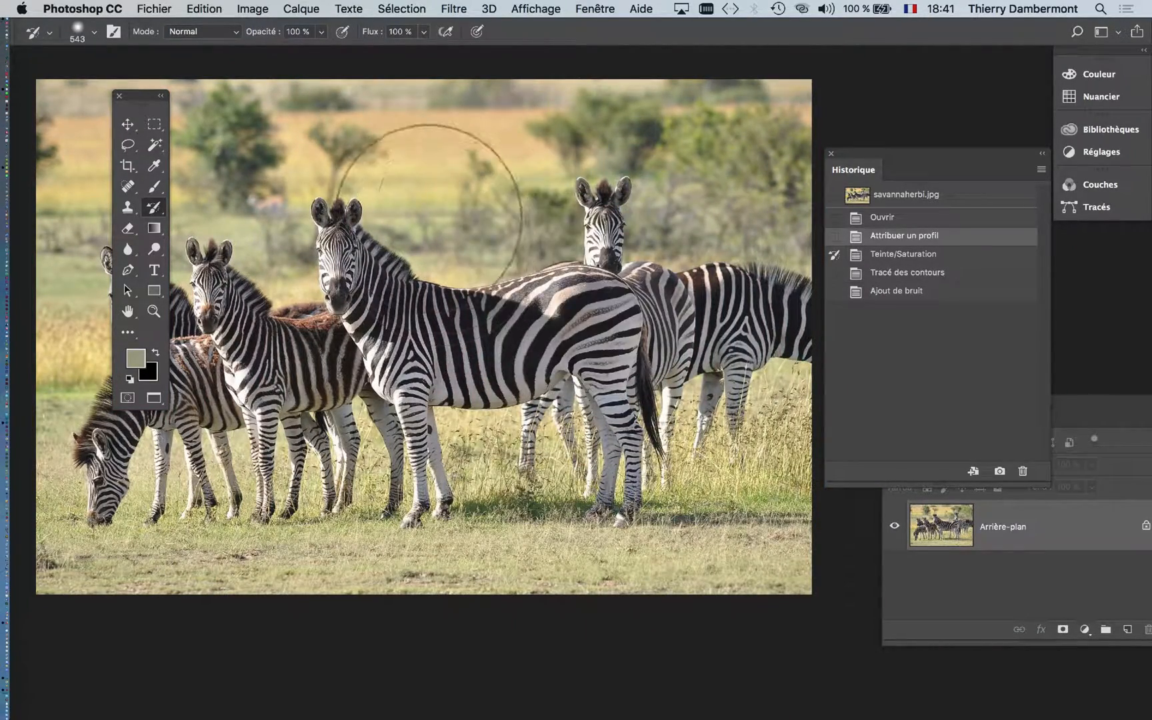
{"action": "mouse_move", "coordinate": [471, 215]}
{"action": "left_mouse_down"}
{"action": "mouse_move", "coordinate": [406, 231]}
{"action": "mouse_move", "coordinate": [450, 232]}
{"action": "left_mouse_up"}
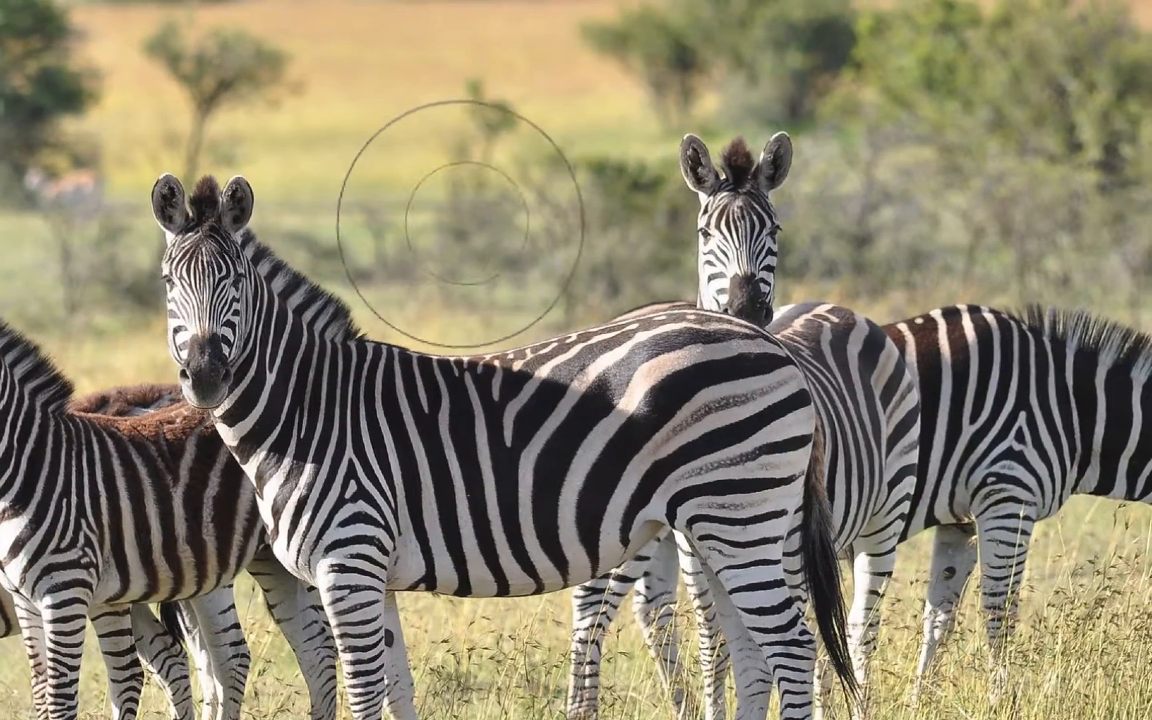
{"action": "mouse_move", "coordinate": [451, 230]}
{"action": "left_mouse_down"}
{"action": "mouse_move", "coordinate": [458, 221]}
{"action": "mouse_move", "coordinate": [440, 223]}
{"action": "mouse_move", "coordinate": [514, 224]}
{"action": "mouse_move", "coordinate": [430, 225]}
{"action": "mouse_move", "coordinate": [510, 237]}
{"action": "mouse_move", "coordinate": [468, 230]}
{"action": "mouse_move", "coordinate": [469, 446]}
{"action": "left_mouse_up"}
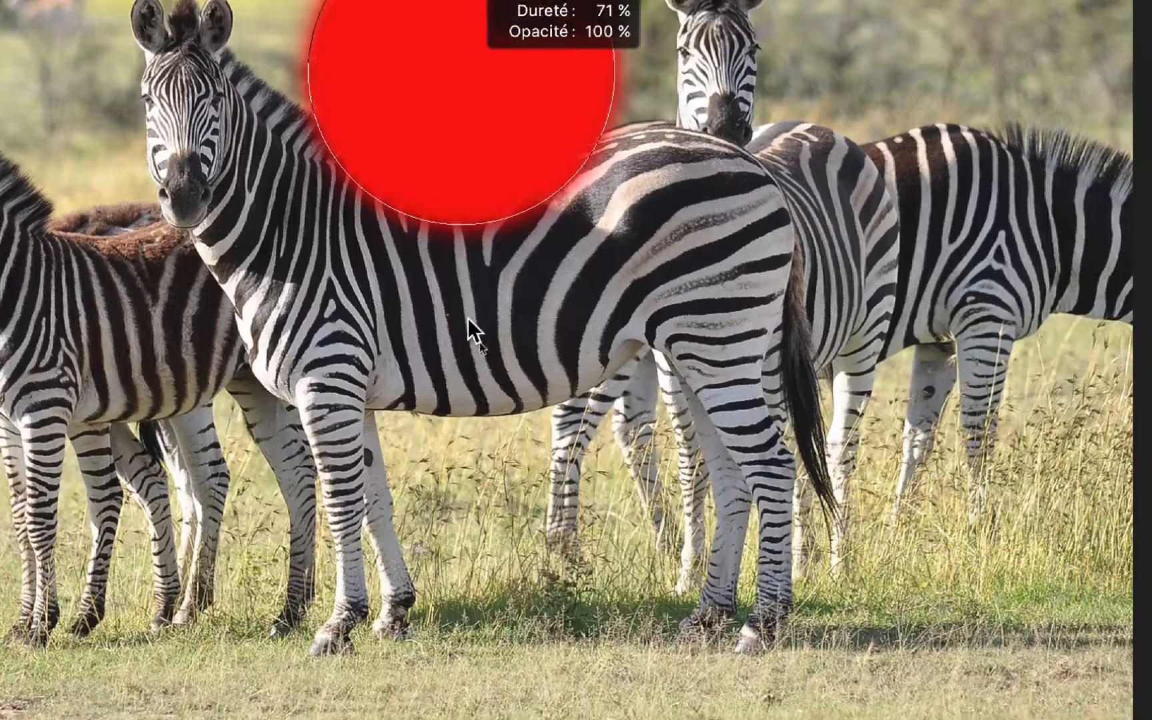
{"action": "mouse_move", "coordinate": [467, 318]}
{"action": "left_mouse_down"}
{"action": "mouse_move", "coordinate": [470, 179]}
{"action": "mouse_move", "coordinate": [422, 188]}
{"action": "mouse_move", "coordinate": [469, 265]}
{"action": "left_mouse_up"}
{"action": "mouse_move", "coordinate": [435, 216]}
{"action": "left_mouse_down"}
{"action": "mouse_move", "coordinate": [451, 200]}
{"action": "mouse_move", "coordinate": [477, 207]}
{"action": "left_mouse_up"}
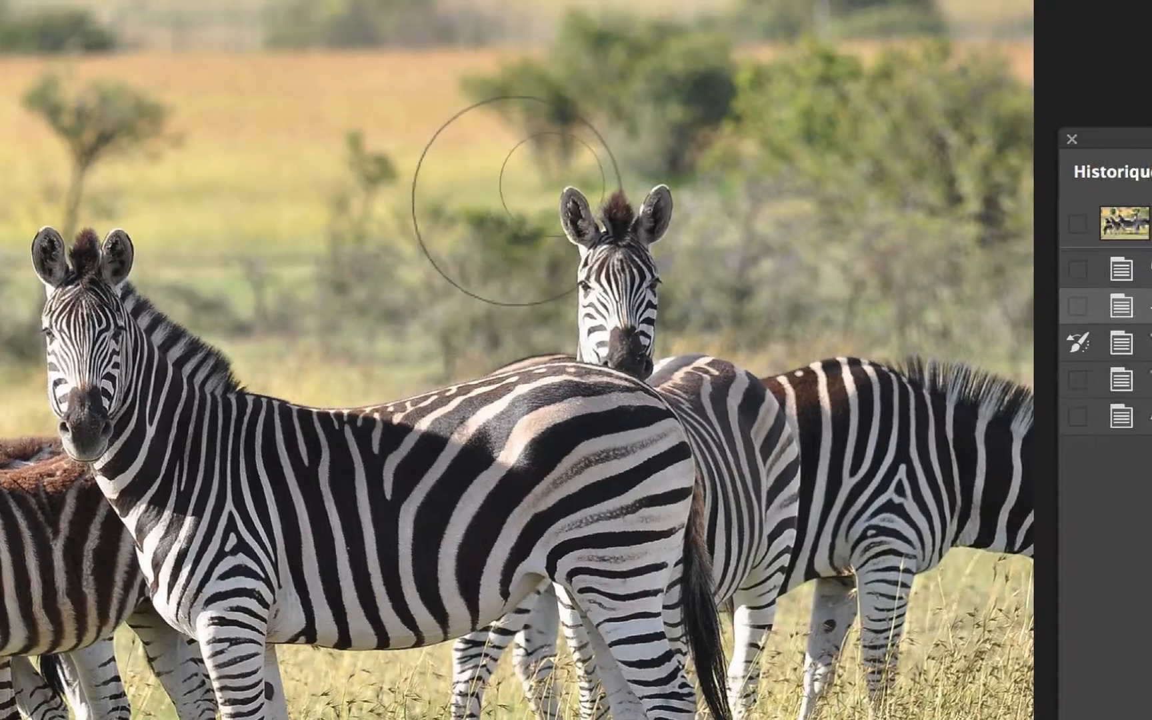
{"action": "left_click_drag", "start_coordinate": [562, 167], "coordinate": [596, 170]}
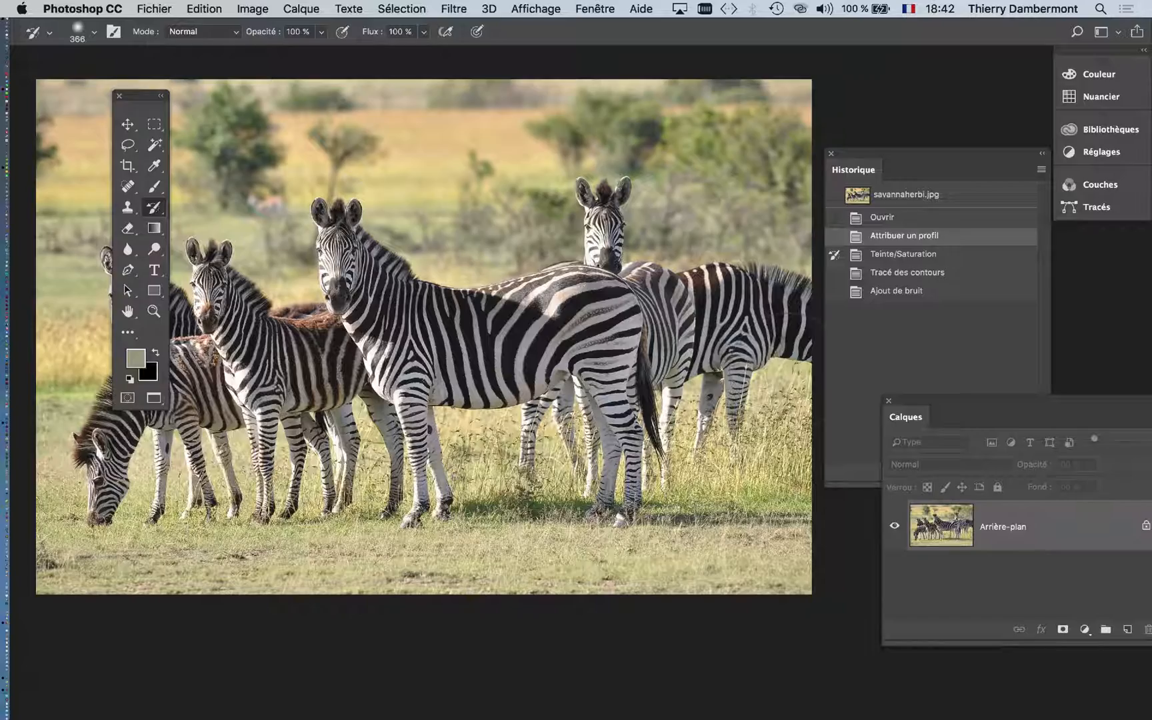
- Paint the Teinte/Saturation history state over the entire photo with an 833 px history brush
{"action": "scroll", "coordinate": [409, 361], "scroll_direction": "down", "scroll_amount": 4}
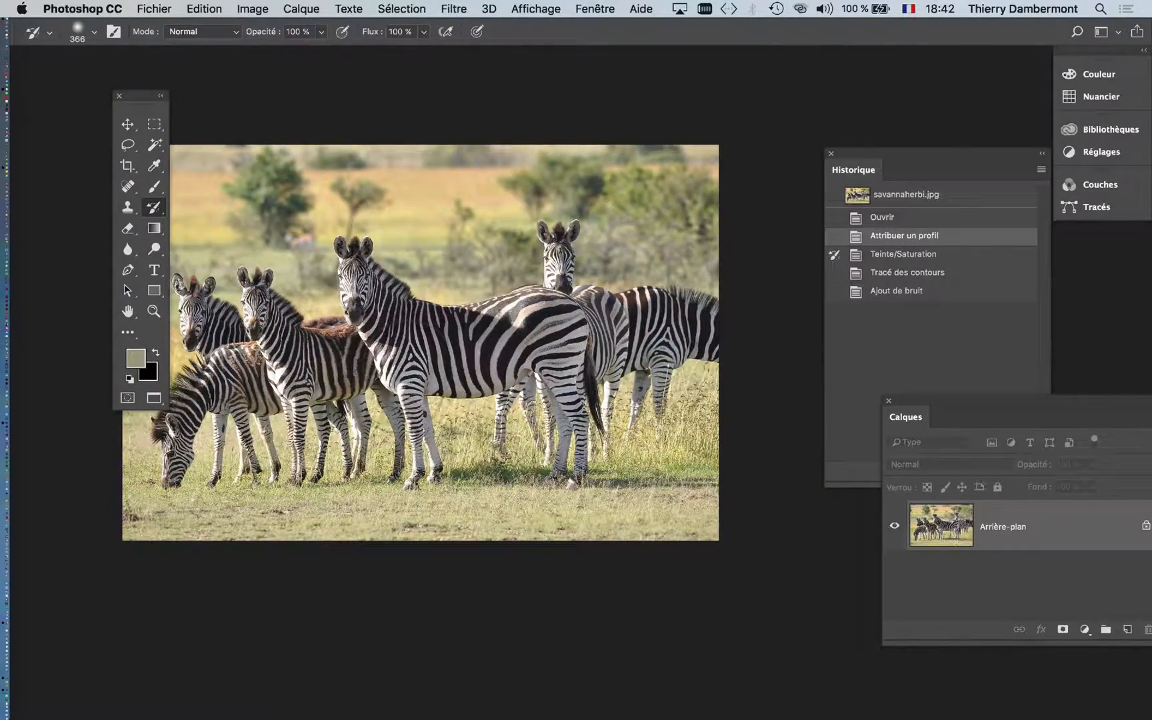
{"action": "left_click_drag", "start_coordinate": [405, 377], "coordinate": [467, 419]}
{"action": "scroll", "coordinate": [468, 419], "scroll_direction": "down", "scroll_amount": 2}
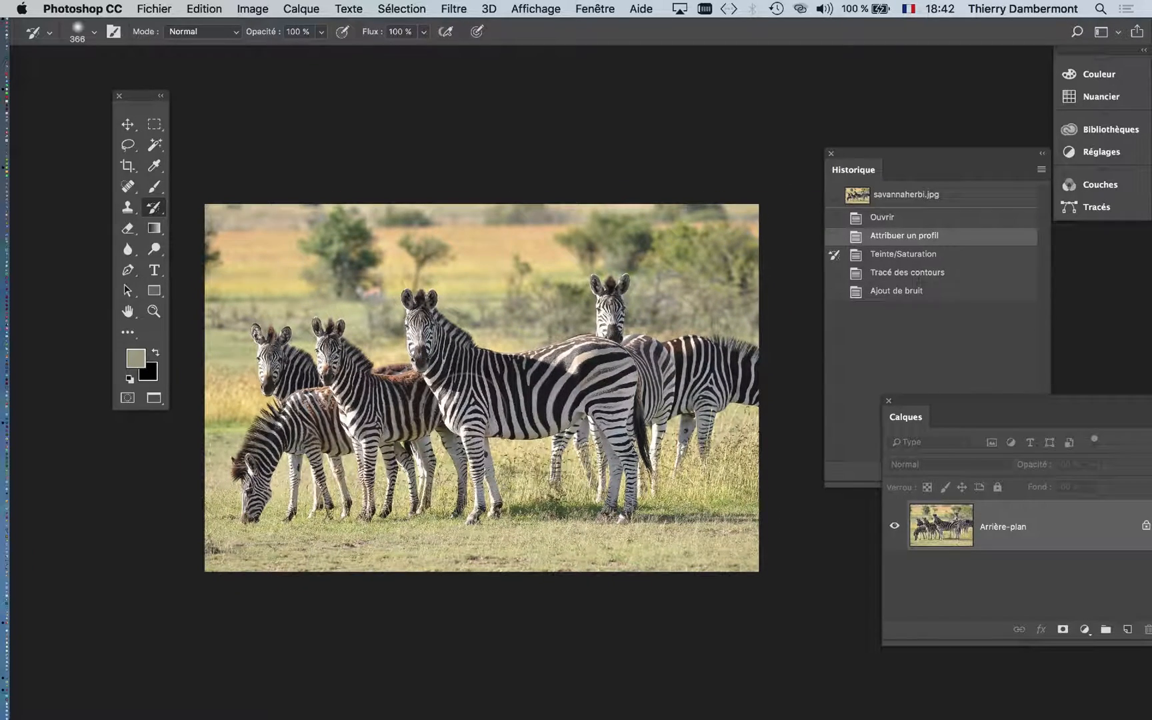
{"action": "scroll", "coordinate": [467, 420], "scroll_direction": "down", "scroll_amount": 2}
{"action": "left_click_drag", "start_coordinate": [138, 94], "coordinate": [89, 95]}
{"action": "right_click", "coordinate": [293, 134]}
{"action": "left_click", "coordinate": [314, 246]}
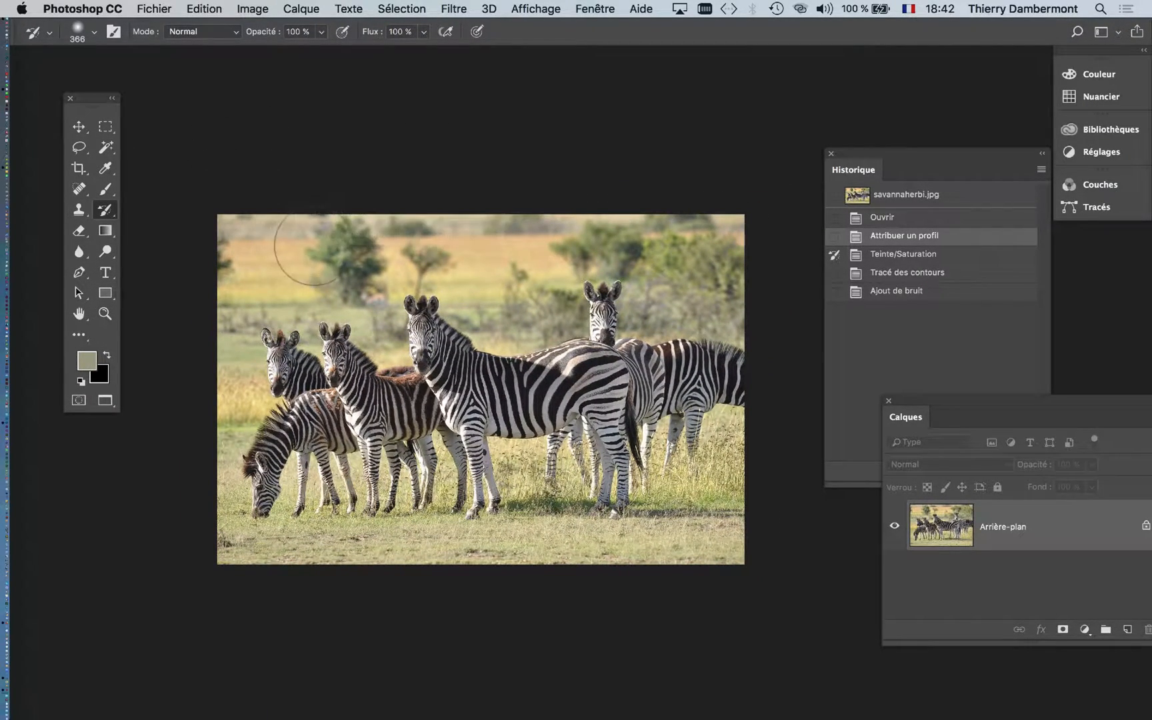
{"action": "mouse_move", "coordinate": [313, 246]}
{"action": "left_mouse_down"}
{"action": "mouse_move", "coordinate": [436, 252]}
{"action": "mouse_move", "coordinate": [398, 273]}
{"action": "mouse_move", "coordinate": [434, 272]}
{"action": "mouse_move", "coordinate": [408, 269]}
{"action": "left_mouse_up"}
{"action": "mouse_move", "coordinate": [247, 256]}
{"action": "left_mouse_down"}
{"action": "mouse_move", "coordinate": [316, 267]}
{"action": "mouse_move", "coordinate": [497, 225]}
{"action": "mouse_move", "coordinate": [773, 220]}
{"action": "left_mouse_up"}
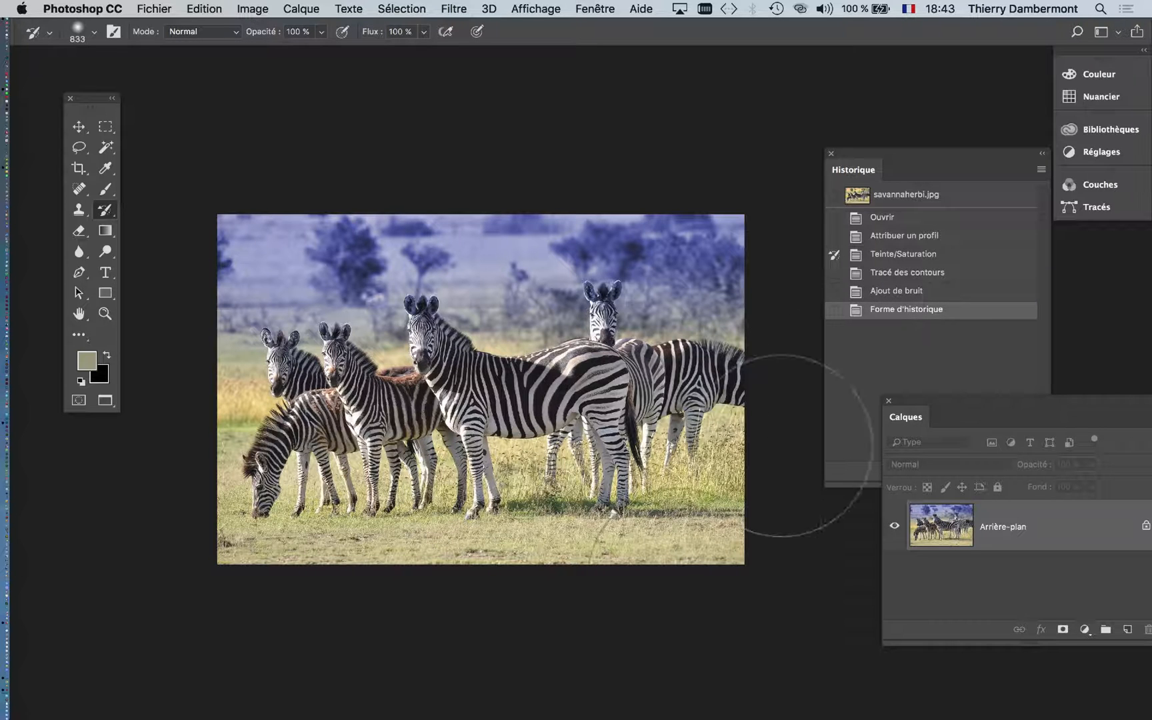
{"action": "mouse_move", "coordinate": [746, 546]}
{"action": "left_mouse_down"}
{"action": "mouse_move", "coordinate": [227, 501]}
{"action": "mouse_move", "coordinate": [194, 543]}
{"action": "left_mouse_up"}
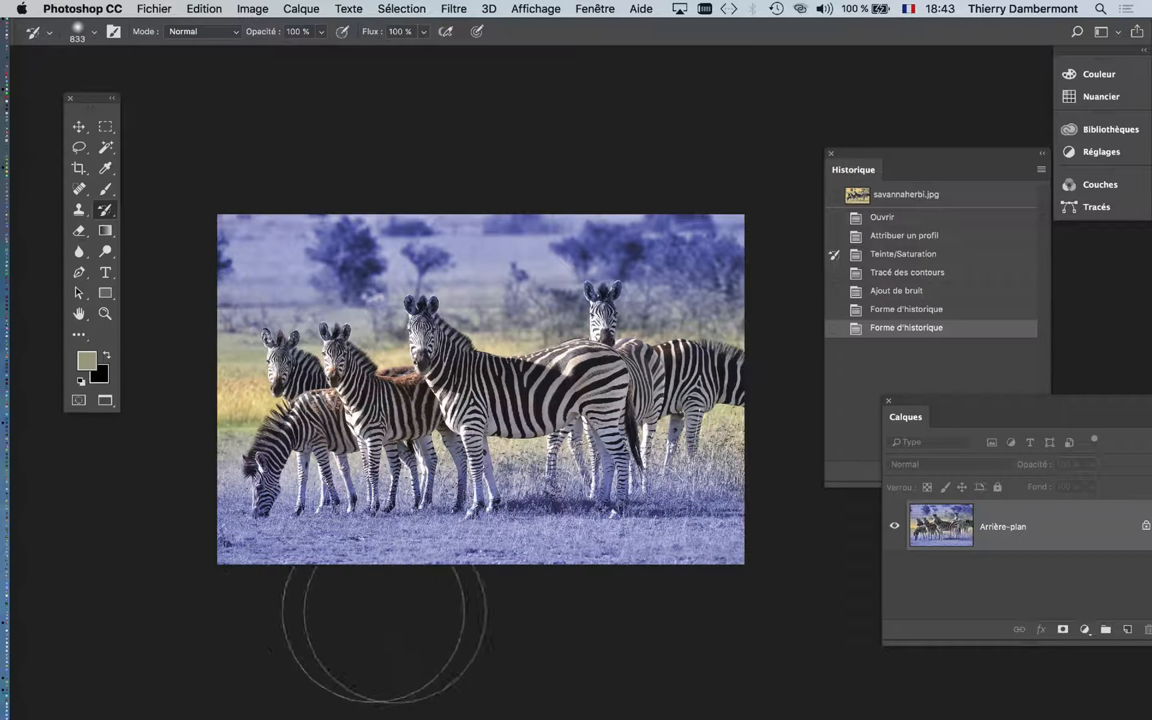
{"action": "mouse_move", "coordinate": [192, 475]}
{"action": "left_mouse_down"}
{"action": "mouse_move", "coordinate": [244, 400]}
{"action": "mouse_move", "coordinate": [760, 395]}
{"action": "left_mouse_up"}
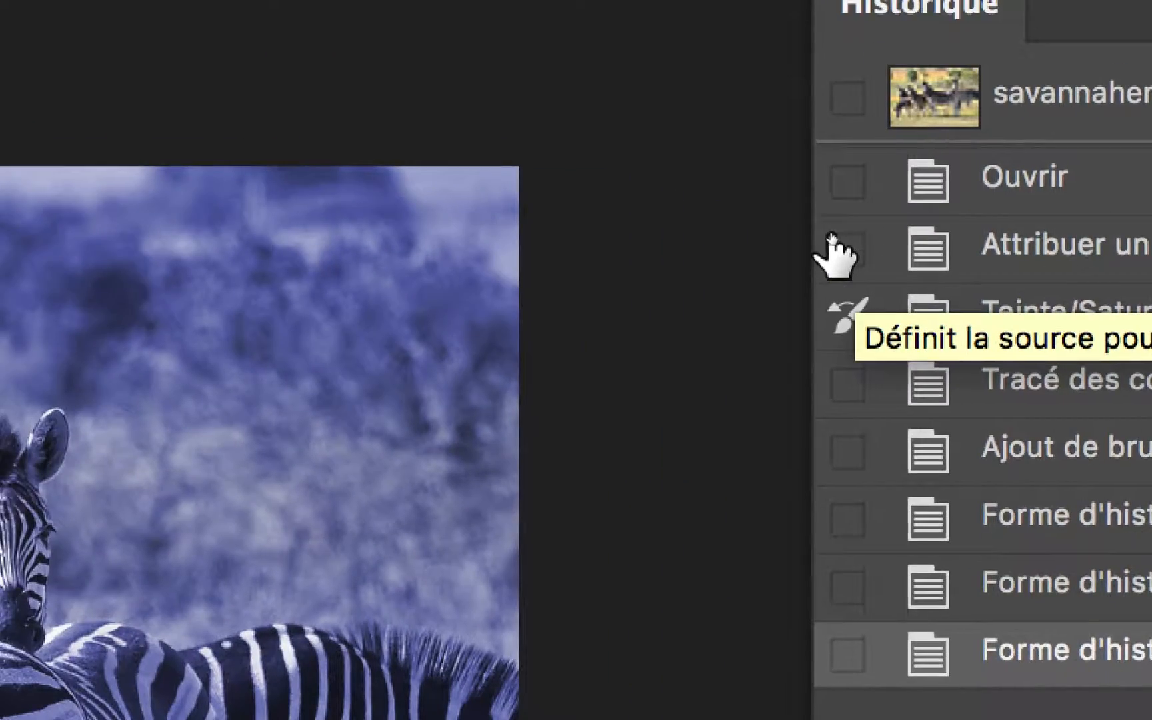
- Set the Attribuer un profil state as history source and paint the zebras and foreground grass back to their original colours
{"action": "left_click", "coordinate": [845, 248]}
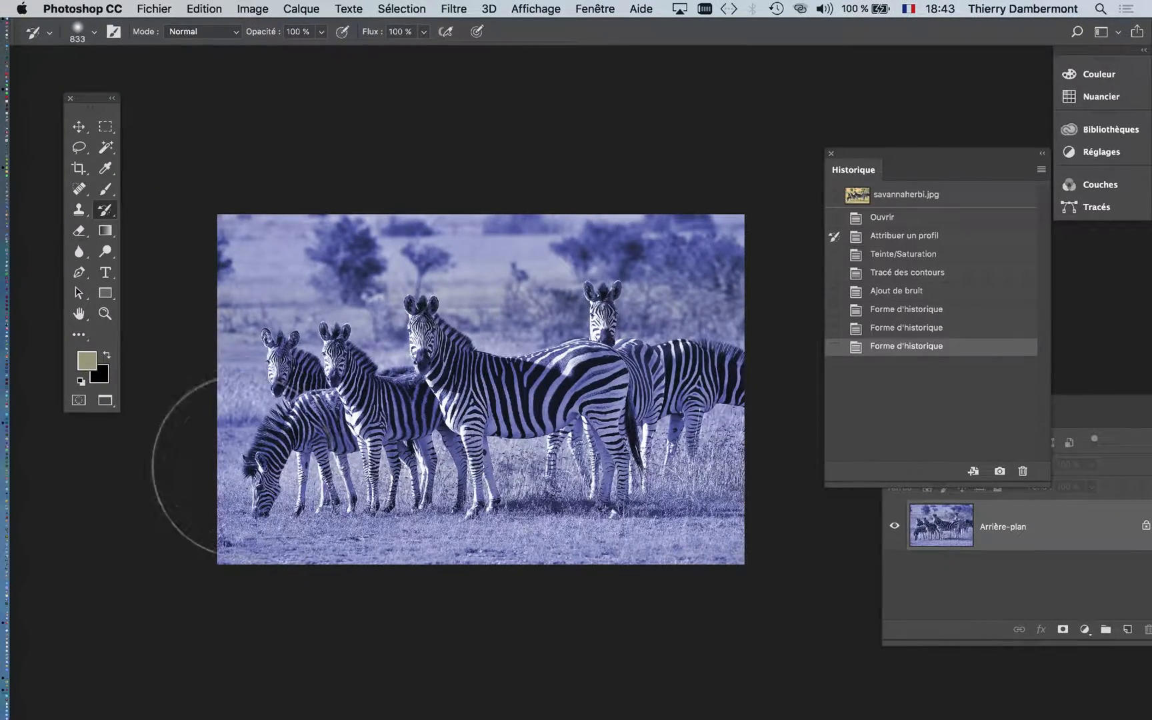
{"action": "mouse_move", "coordinate": [247, 460]}
{"action": "left_mouse_down"}
{"action": "mouse_move", "coordinate": [720, 527]}
{"action": "mouse_move", "coordinate": [223, 543]}
{"action": "mouse_move", "coordinate": [693, 475]}
{"action": "mouse_move", "coordinate": [686, 520]}
{"action": "left_mouse_up"}
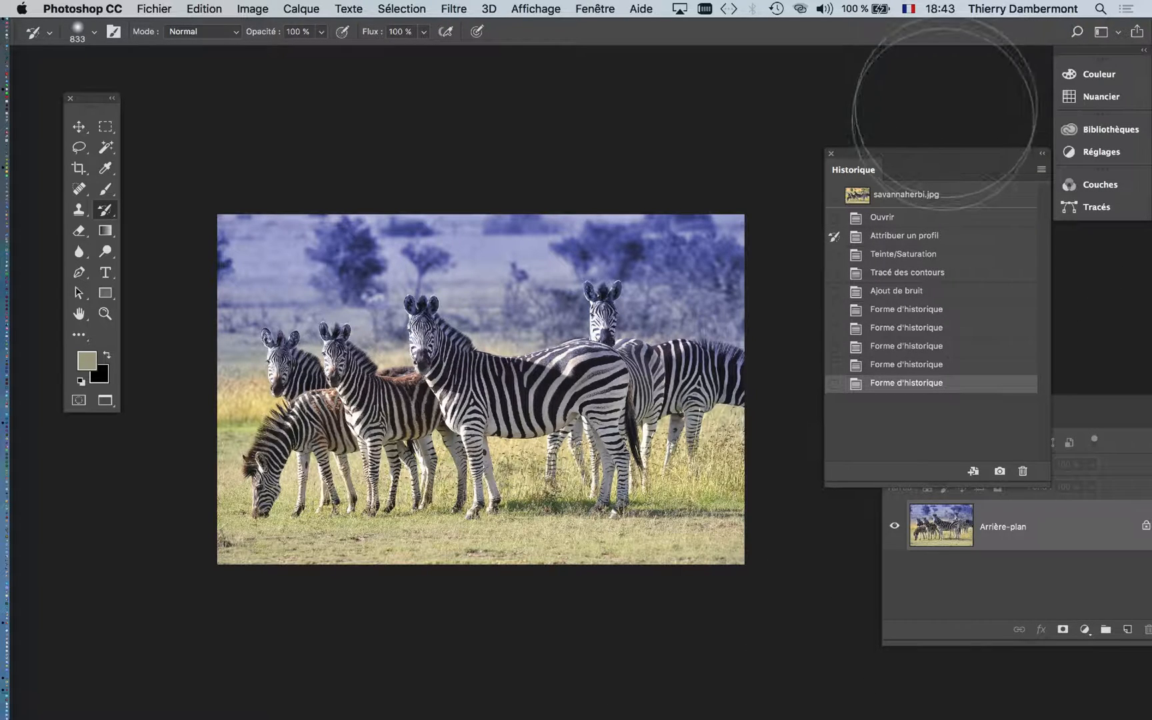
{"action": "left_click_drag", "start_coordinate": [940, 162], "coordinate": [903, 84]}
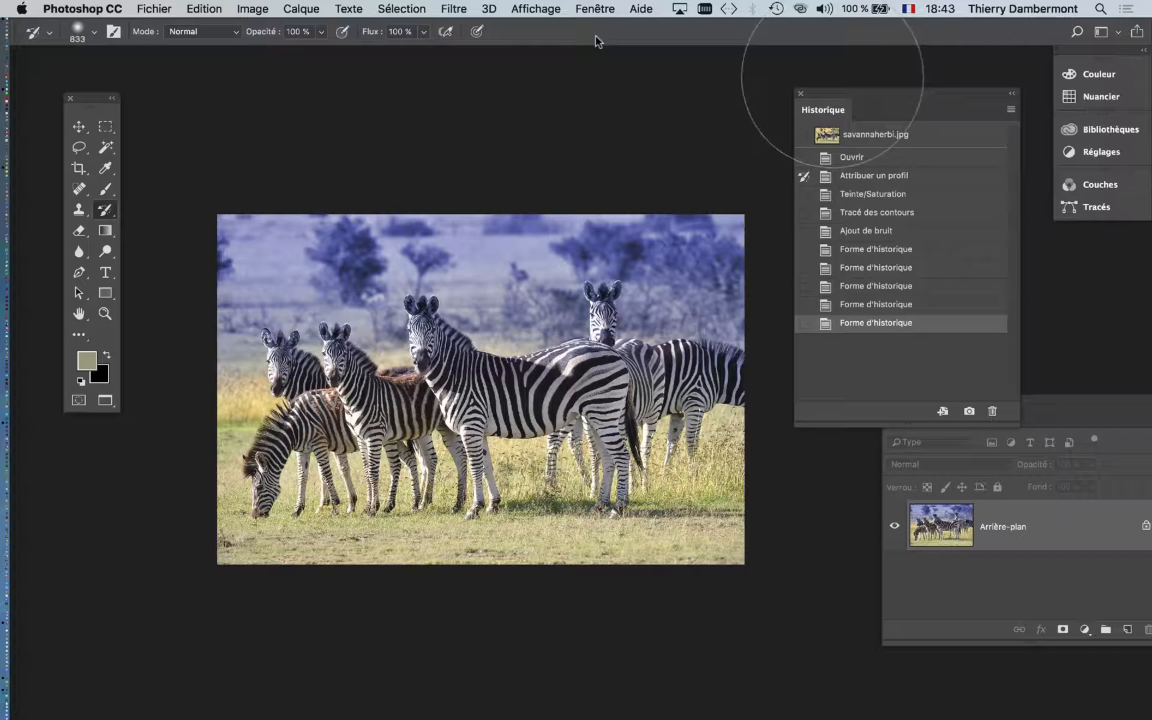
- Save the image in Photoshop format as savannaherbi-01.psd in the IFAP 1e cours PS 1 folder
{"action": "left_click", "coordinate": [148, 9]}
{"action": "left_click", "coordinate": [220, 174]}
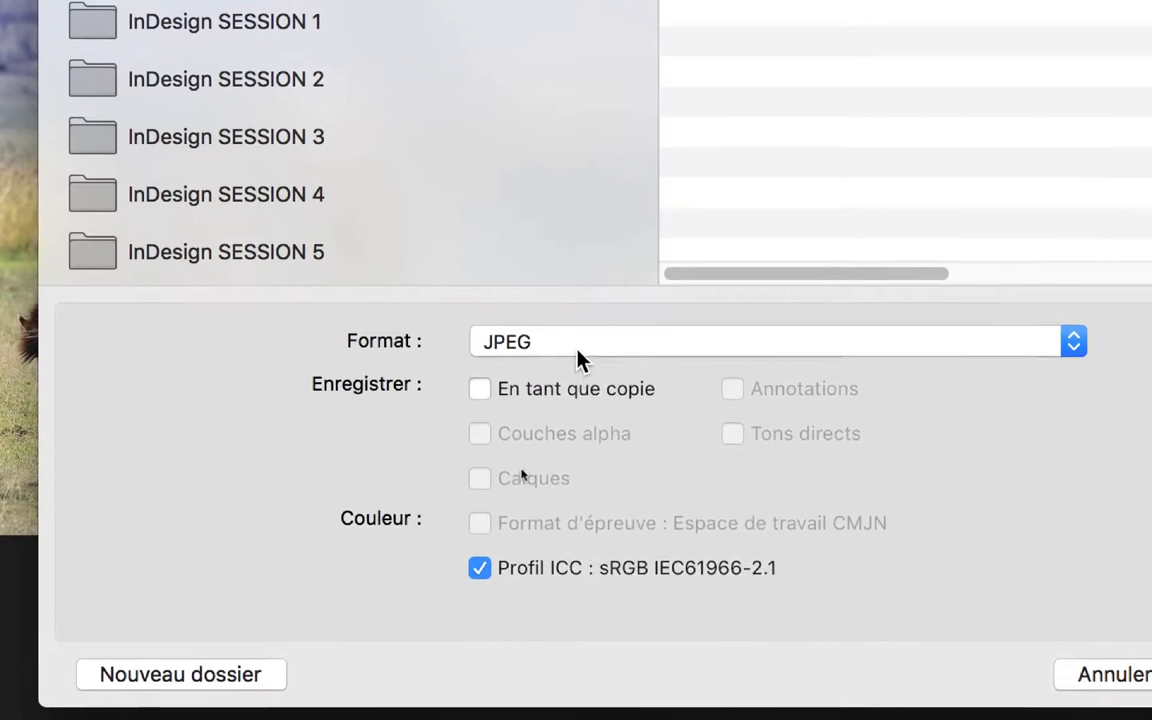
{"action": "left_click", "coordinate": [577, 348]}
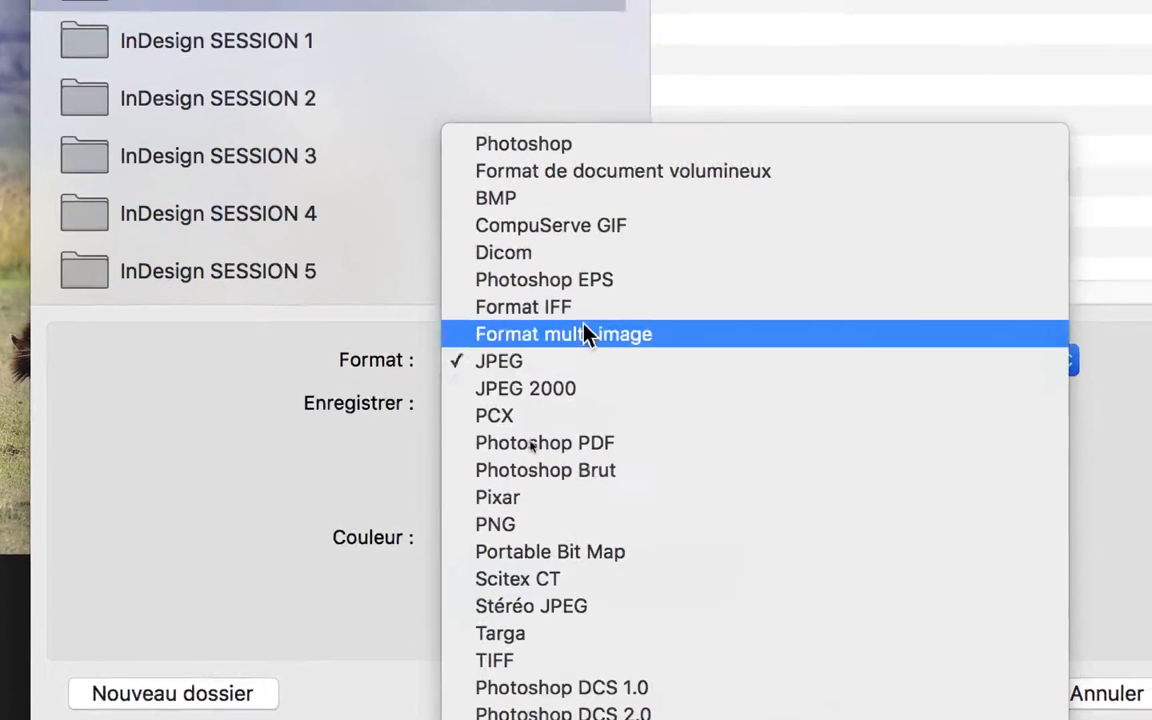
{"action": "left_click", "coordinate": [599, 126]}
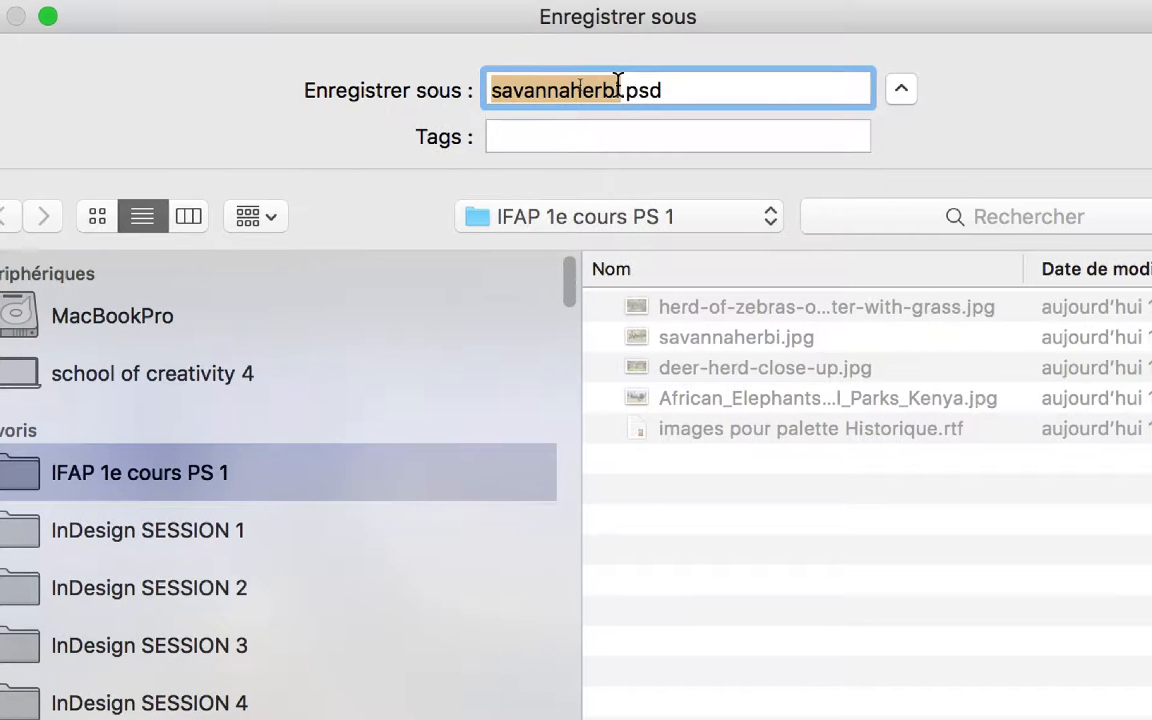
{"action": "left_click", "coordinate": [617, 82]}
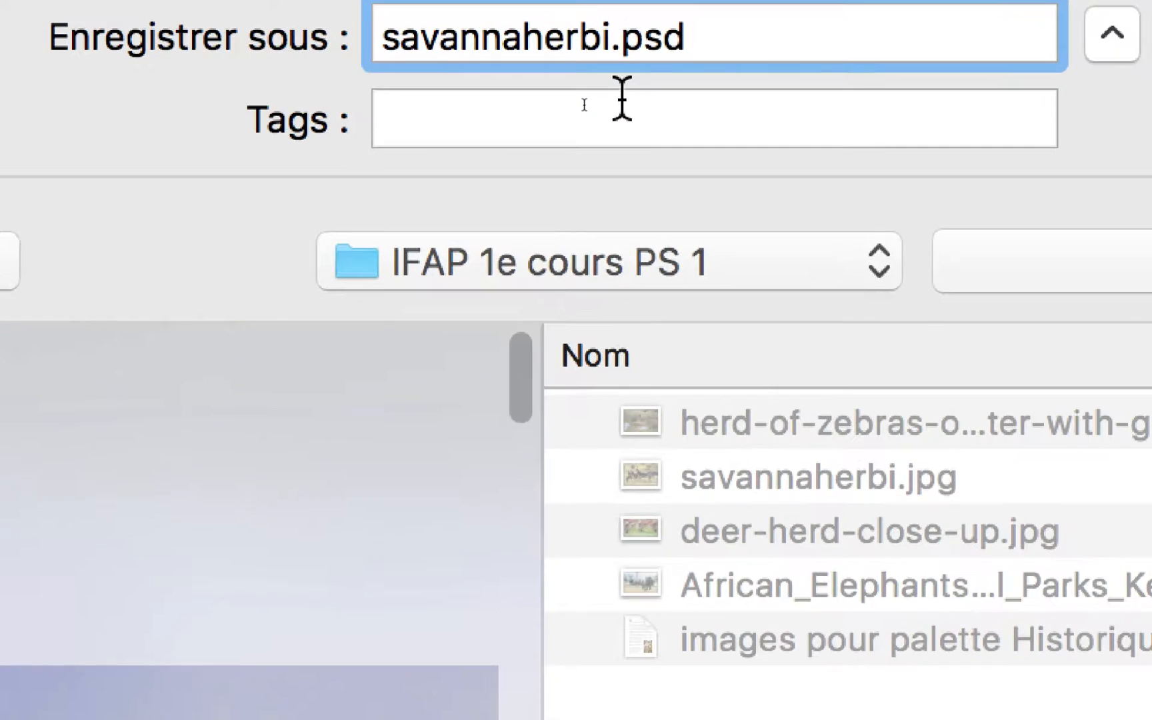
{"action": "type", "text": "-01"}
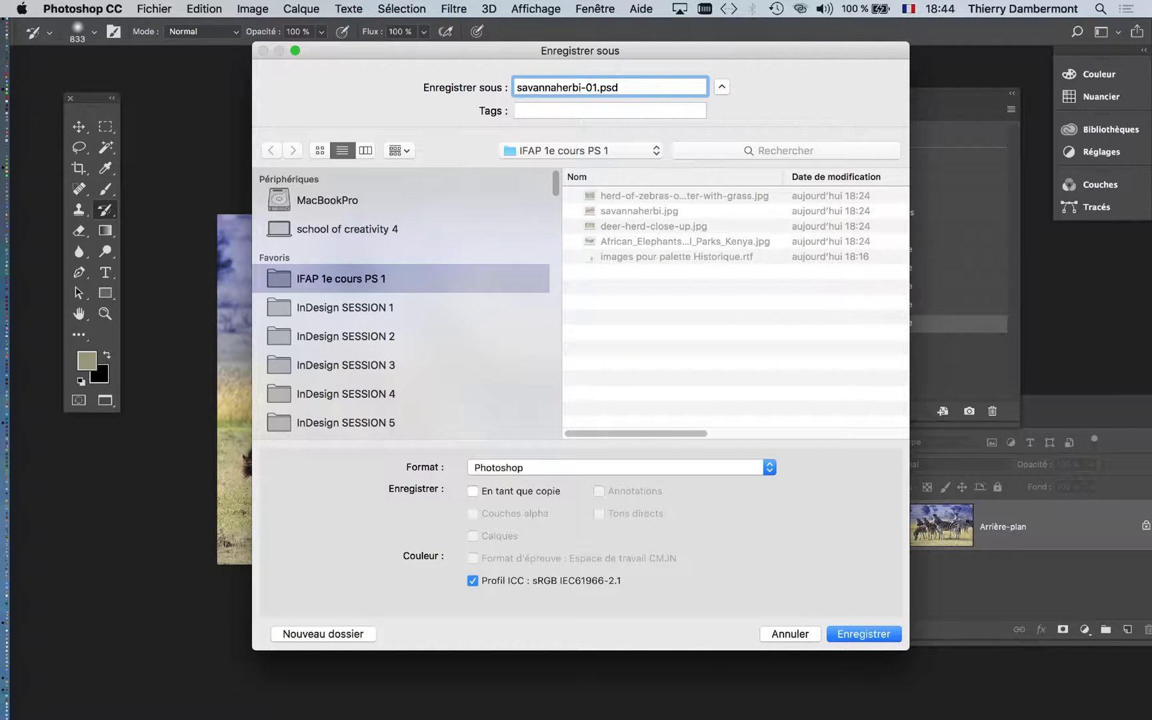
{"action": "left_click", "coordinate": [861, 633]}
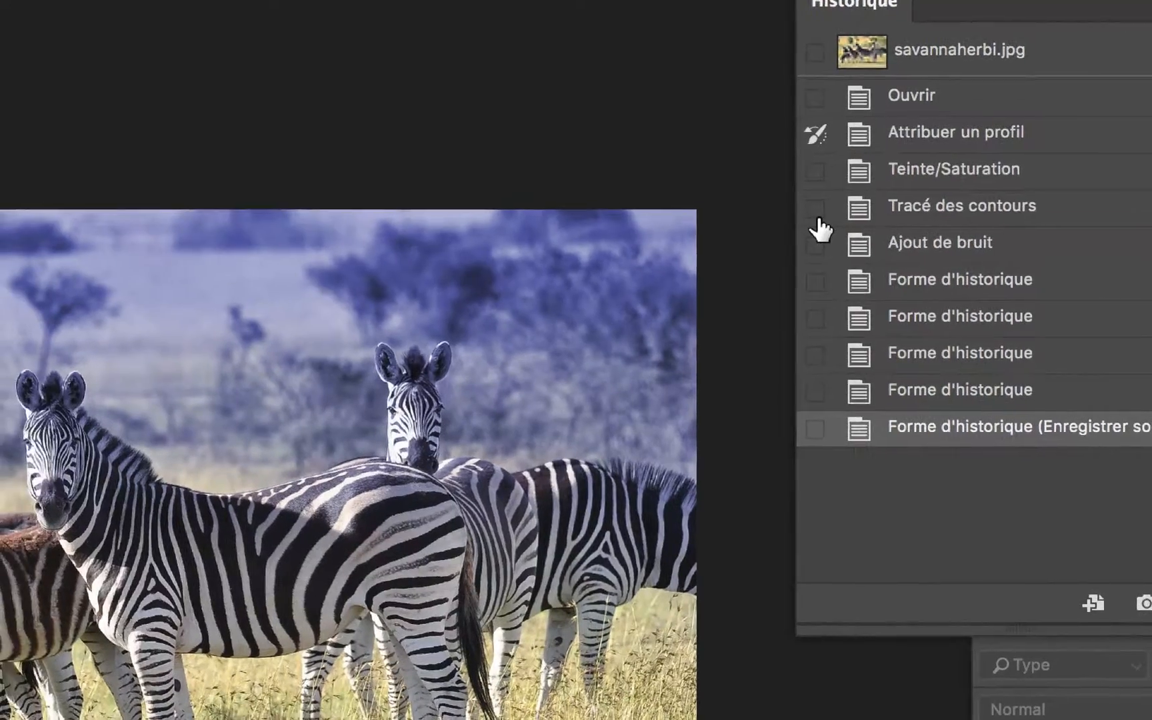
- Set the Tracé des contours state as history source and paint it over the foreground ground with a 630 px brush
{"action": "left_click", "coordinate": [804, 212]}
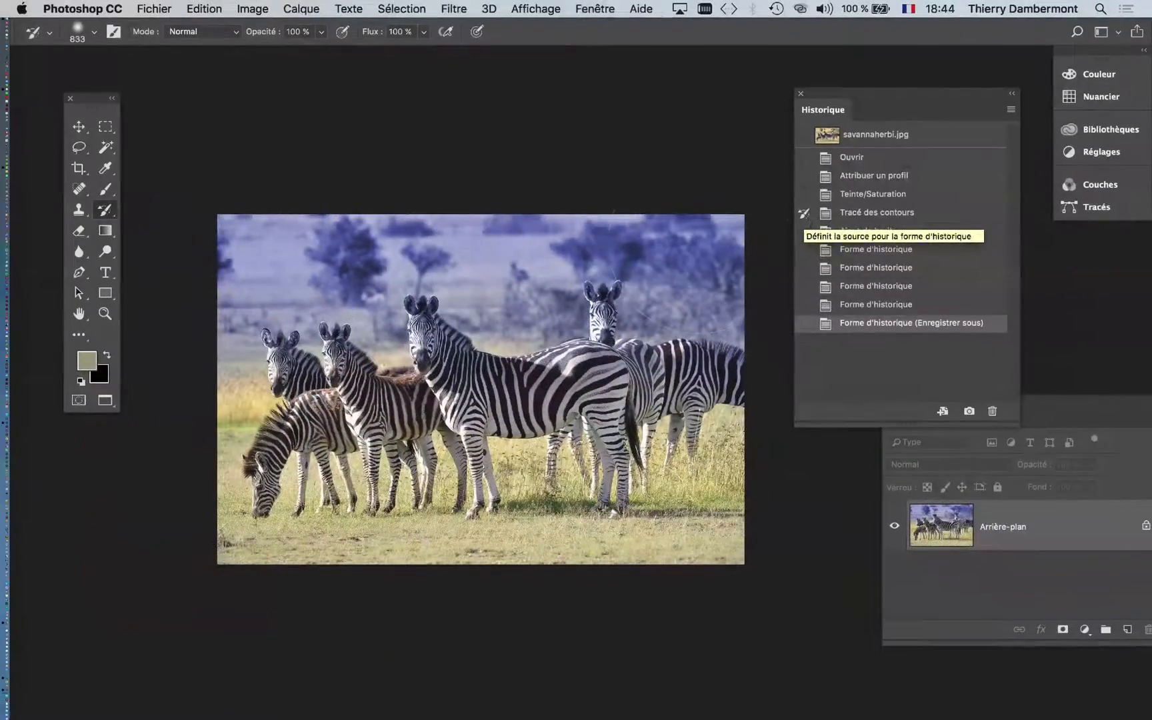
{"action": "left_click_drag", "start_coordinate": [490, 468], "coordinate": [466, 468]}
{"action": "left_click_drag", "start_coordinate": [241, 529], "coordinate": [711, 543]}
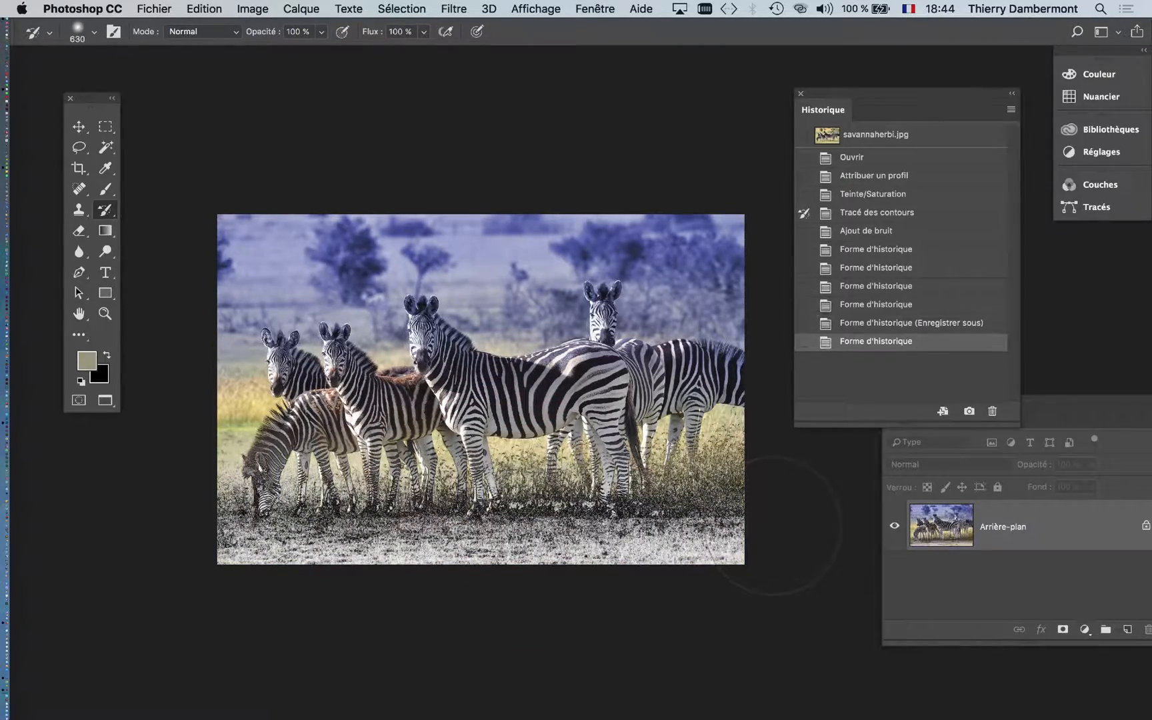
- Set the history source to the Attribuer un profil state and reduce the brush to 99 px for the grazing zebra's head
{"action": "scroll", "coordinate": [270, 484], "scroll_direction": "up", "scroll_amount": 8}
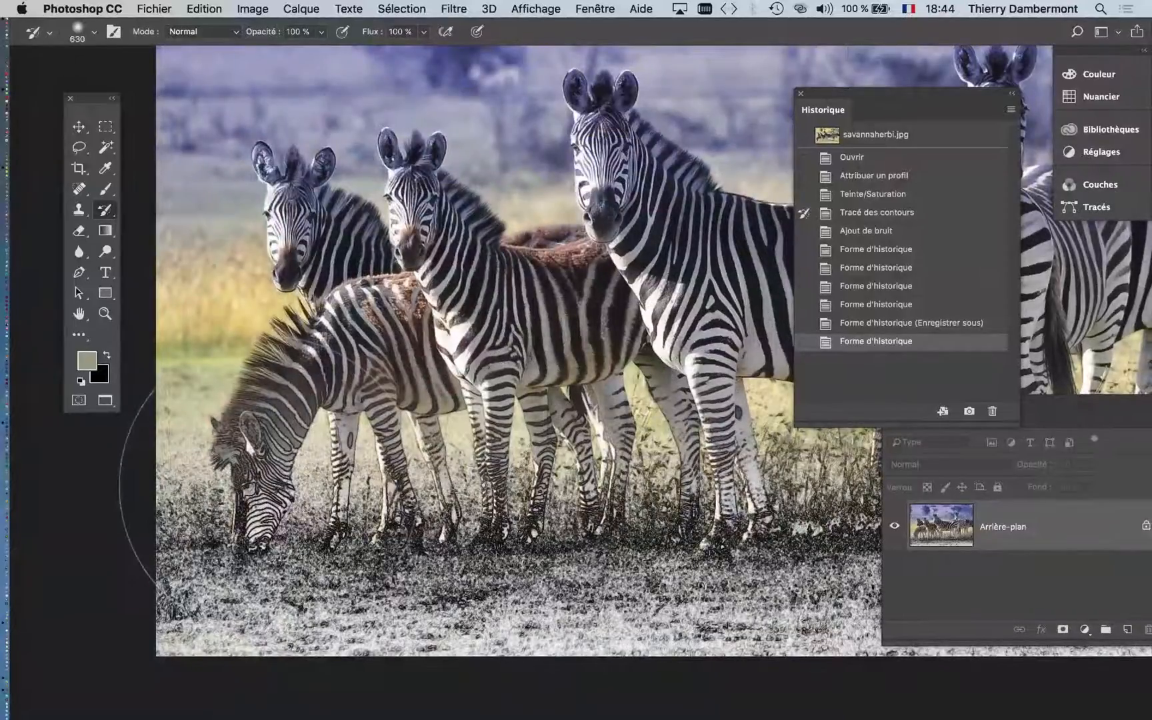
{"action": "scroll", "coordinate": [271, 484], "scroll_direction": "left", "scroll_amount": 2}
{"action": "scroll", "coordinate": [600, 379], "scroll_direction": "left", "scroll_amount": 5}
{"action": "scroll", "coordinate": [600, 380], "scroll_direction": "down", "scroll_amount": 4}
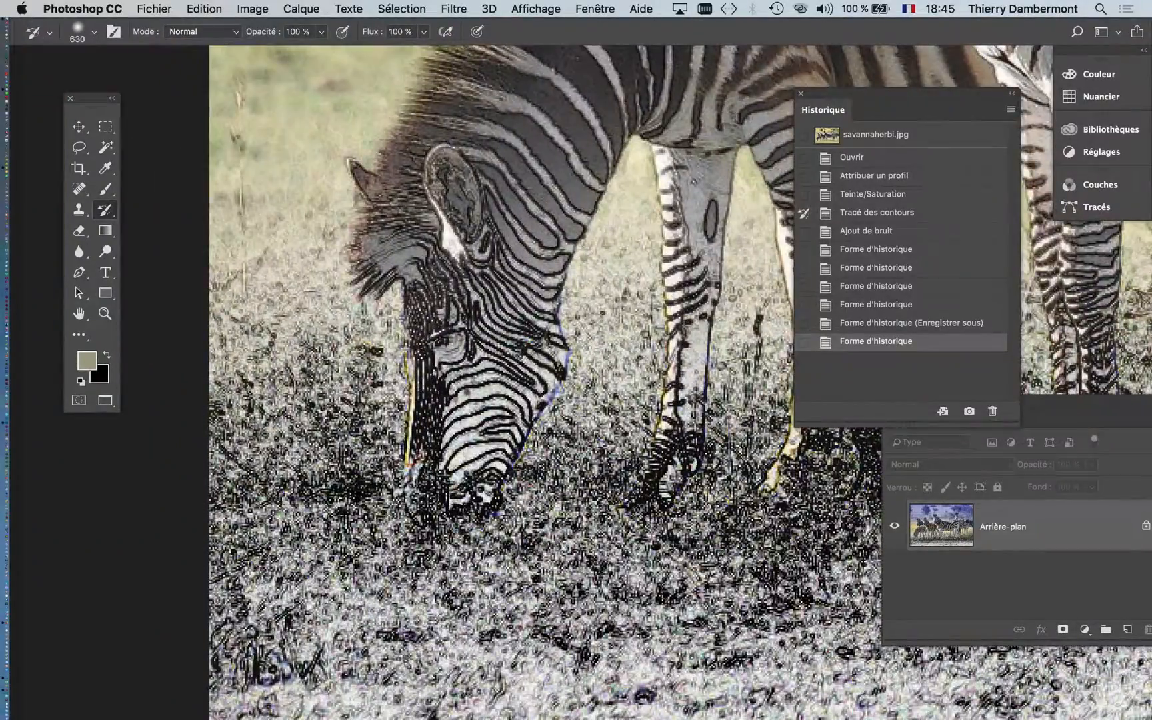
{"action": "scroll", "coordinate": [536, 453], "scroll_direction": "down", "scroll_amount": 4}
{"action": "mouse_move", "coordinate": [598, 466]}
{"action": "left_mouse_down"}
{"action": "mouse_move", "coordinate": [329, 493]}
{"action": "mouse_move", "coordinate": [527, 478]}
{"action": "left_mouse_up"}
{"action": "scroll", "coordinate": [319, 490], "scroll_direction": "up", "scroll_amount": 3}
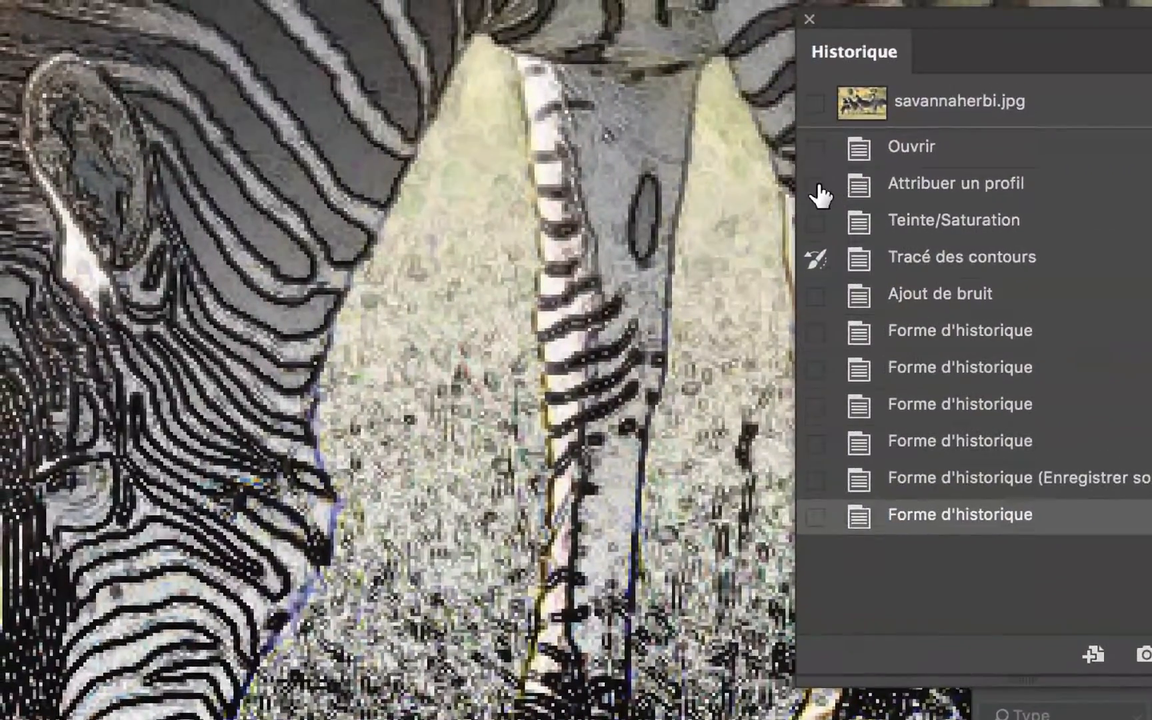
{"action": "left_click", "coordinate": [818, 187]}
{"action": "left_click_drag", "start_coordinate": [397, 445], "coordinate": [2, 445]}
{"action": "left_click_drag", "start_coordinate": [497, 275], "coordinate": [167, 314]}
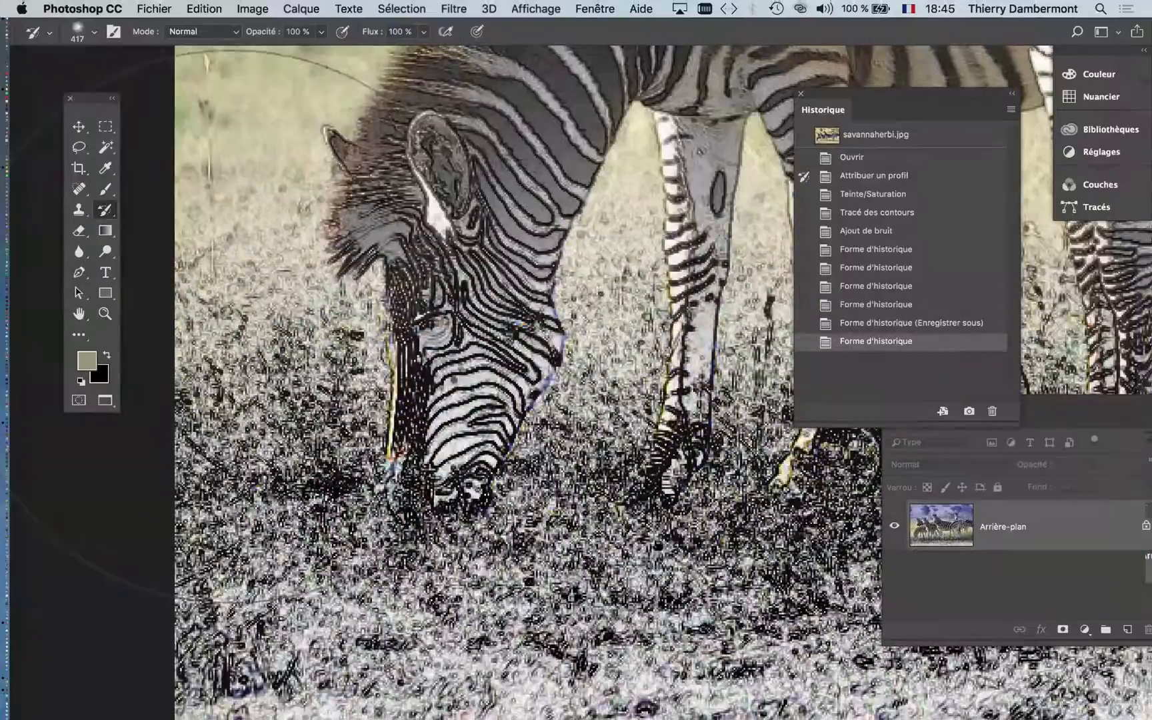
{"action": "left_click_drag", "start_coordinate": [475, 411], "coordinate": [372, 411]}
{"action": "mouse_move", "coordinate": [452, 477]}
{"action": "left_mouse_down"}
{"action": "mouse_move", "coordinate": [372, 477]}
{"action": "mouse_move", "coordinate": [332, 511]}
{"action": "left_mouse_up"}
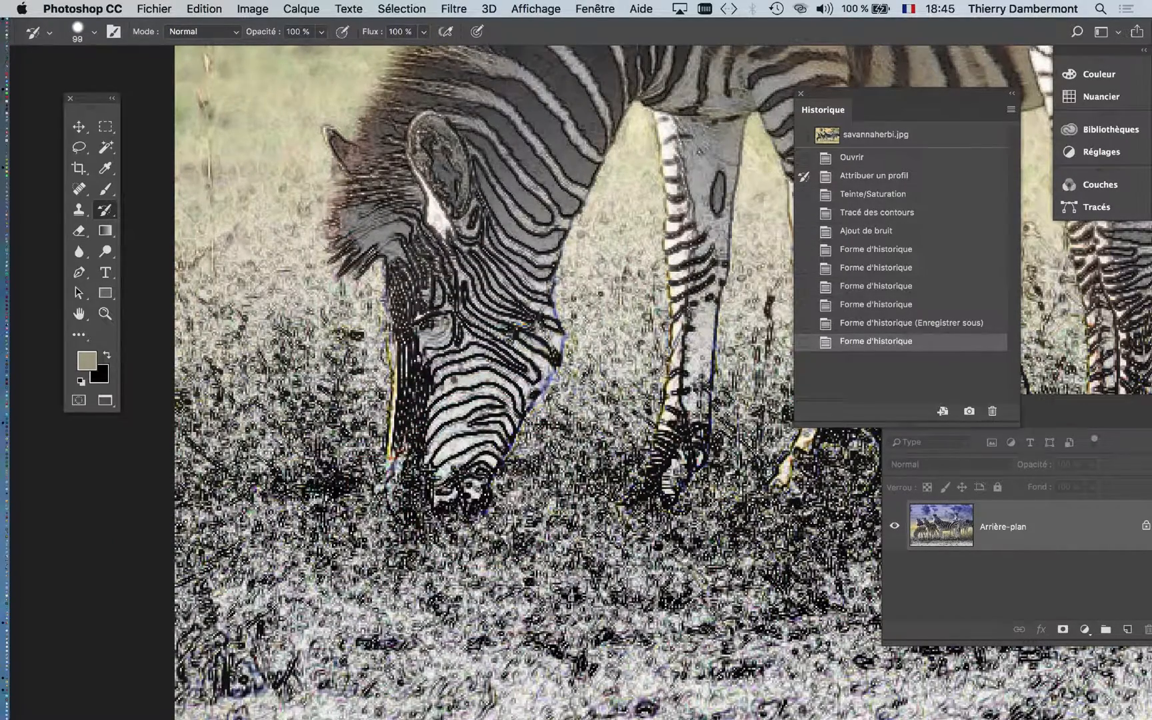
- Restore the grazing zebra's face and muzzle with the history brush, undoing one stroke and repainting
{"action": "left_click_drag", "start_coordinate": [439, 483], "coordinate": [492, 309]}
{"action": "key", "text": "super+z"}
{"action": "mouse_move", "coordinate": [497, 344]}
{"action": "left_mouse_down"}
{"action": "mouse_move", "coordinate": [516, 309]}
{"action": "mouse_move", "coordinate": [496, 267]}
{"action": "mouse_move", "coordinate": [440, 294]}
{"action": "mouse_move", "coordinate": [435, 280]}
{"action": "left_mouse_up"}
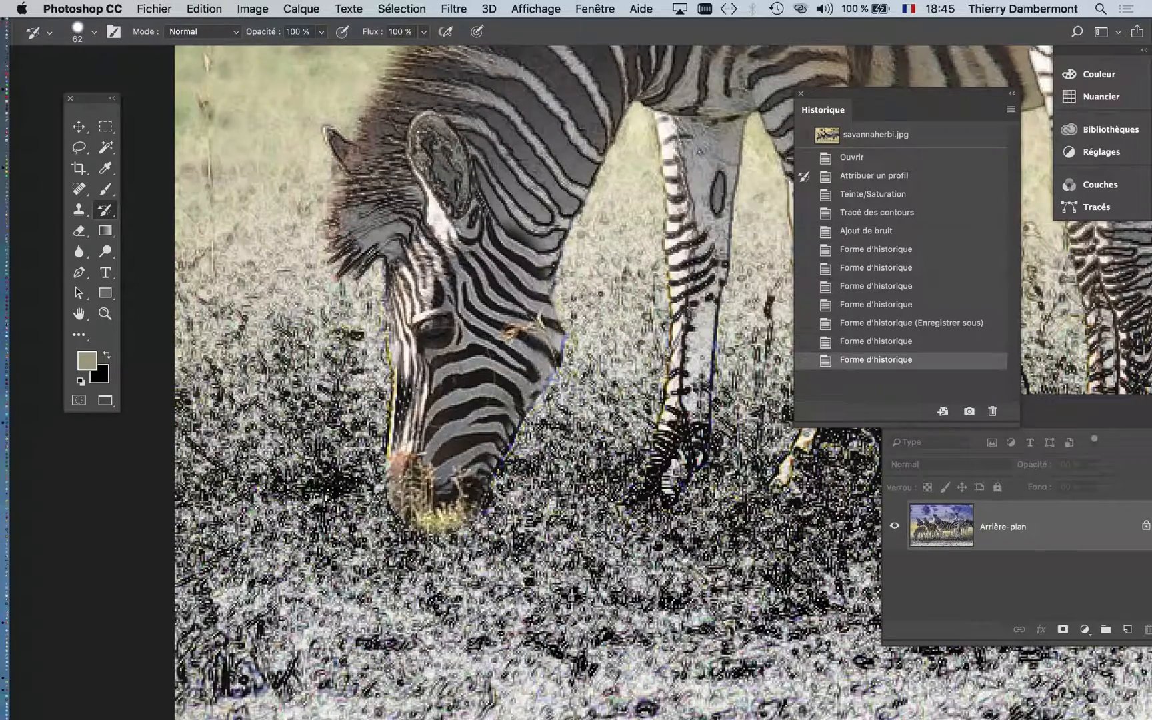
- Touch up the front edge of the grazing zebra's face and snout with a 43 px history brush
{"action": "left_click_drag", "start_coordinate": [444, 384], "coordinate": [454, 386]}
{"action": "left_click_drag", "start_coordinate": [454, 387], "coordinate": [437, 386]}
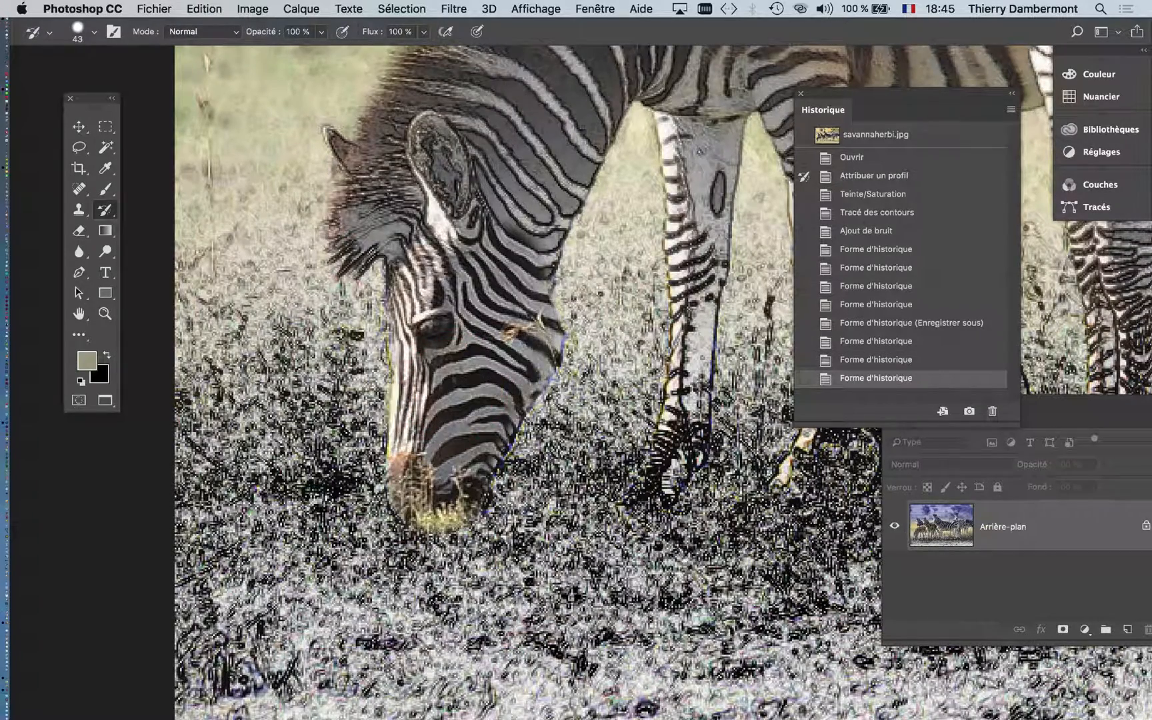
{"action": "left_click", "coordinate": [389, 447]}
{"action": "left_click", "coordinate": [403, 432]}
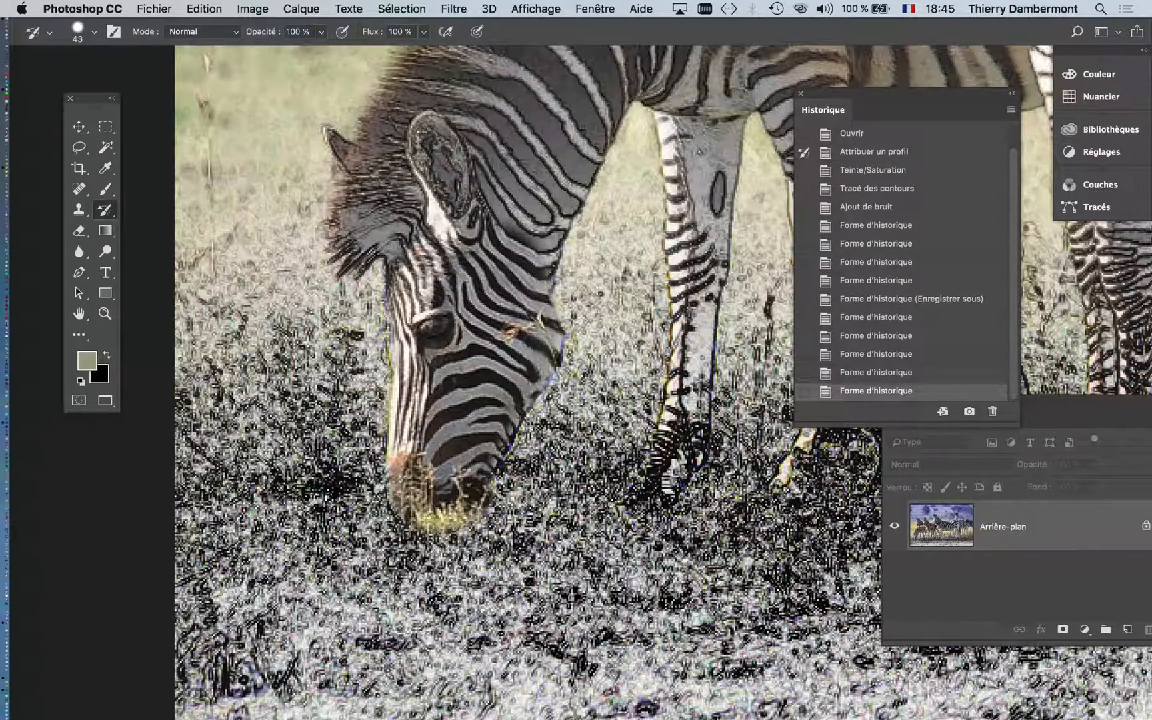
- Enlarge the history brush to 79 px and restore the grazing zebra's mane, ear, forelock and upper face
{"action": "left_click_drag", "start_coordinate": [586, 322], "coordinate": [620, 319]}
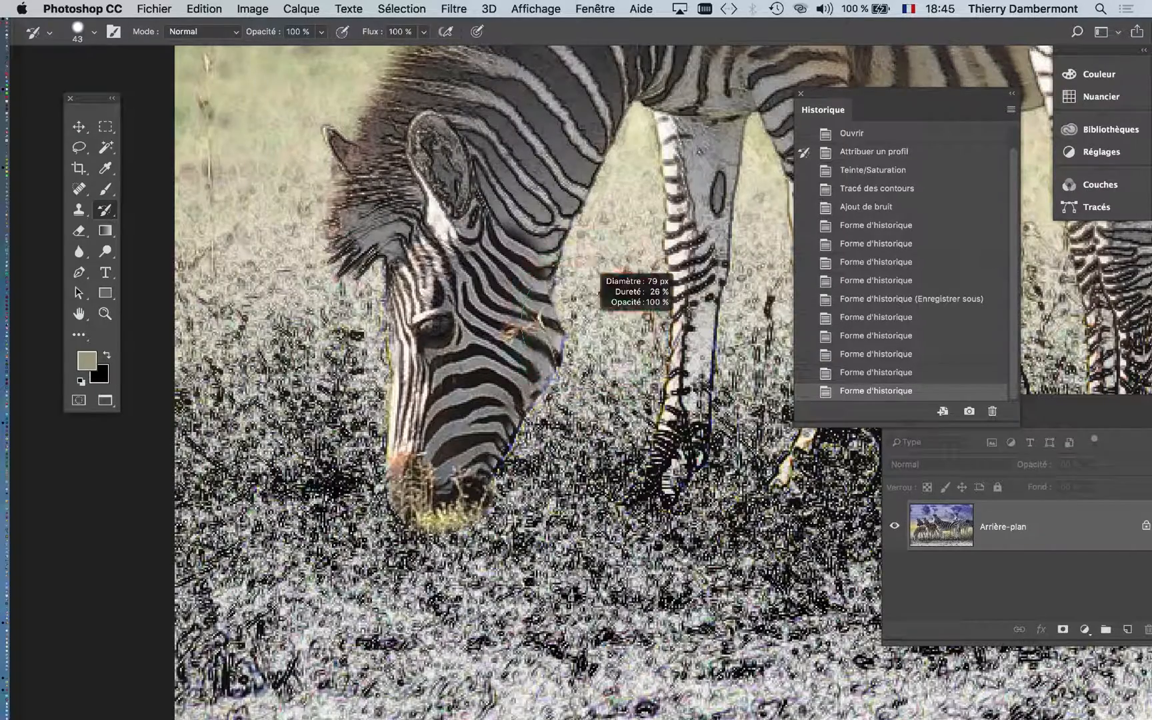
{"action": "scroll", "coordinate": [620, 318], "scroll_direction": "up", "scroll_amount": 2}
{"action": "scroll", "coordinate": [620, 318], "scroll_direction": "up", "scroll_amount": 5}
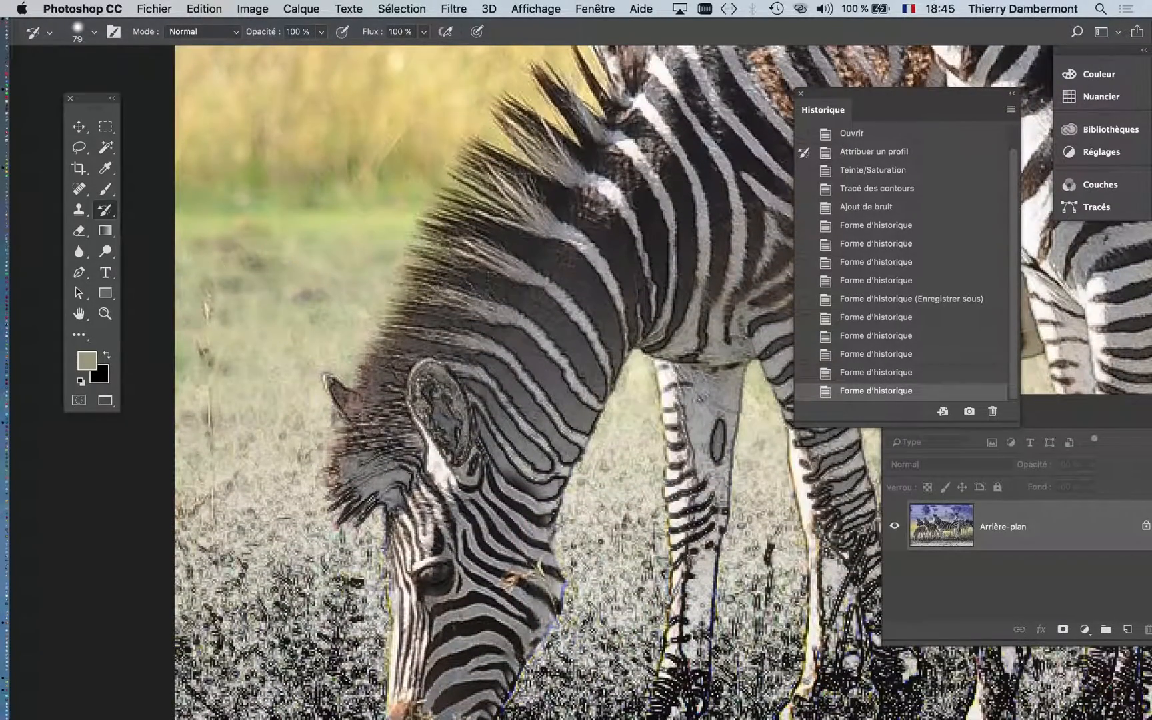
{"action": "mouse_move", "coordinate": [418, 417]}
{"action": "left_mouse_down"}
{"action": "mouse_move", "coordinate": [480, 300]}
{"action": "mouse_move", "coordinate": [527, 247]}
{"action": "left_mouse_up"}
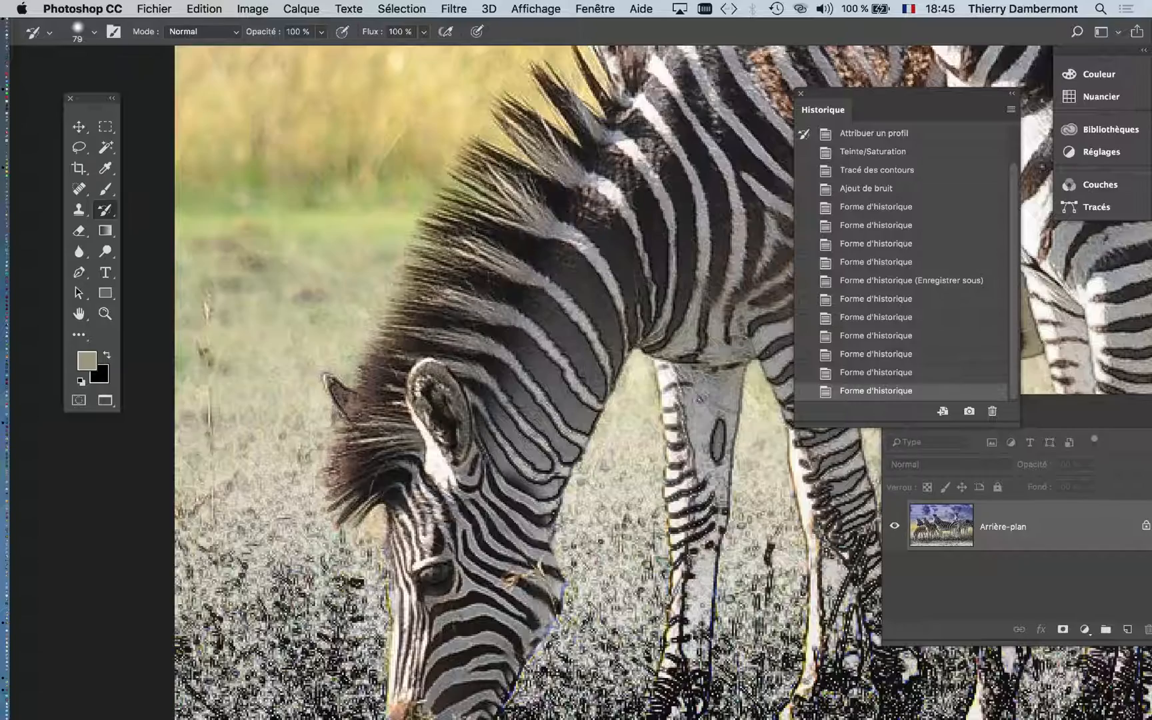
{"action": "left_click_drag", "start_coordinate": [448, 487], "coordinate": [443, 527]}
- Paint the Attribuer un profil state over the grass along the front of the grazing zebra's face
{"action": "scroll", "coordinate": [373, 579], "scroll_direction": "up", "scroll_amount": 3}
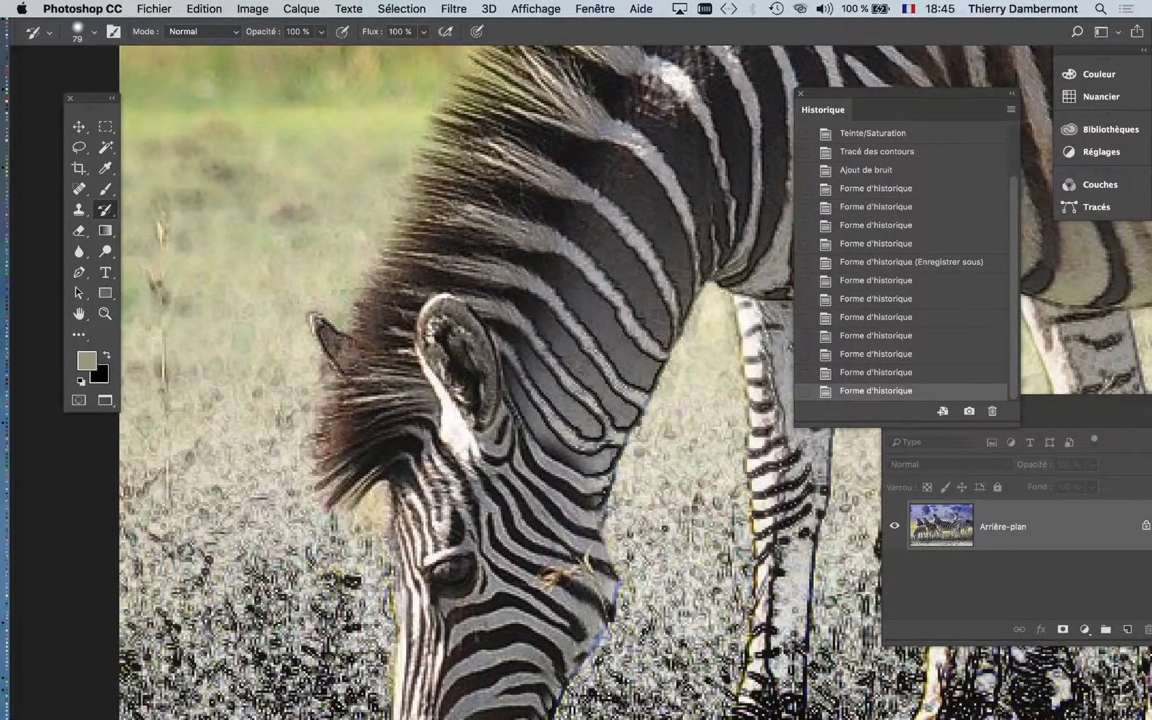
{"action": "scroll", "coordinate": [460, 426], "scroll_direction": "down", "scroll_amount": 5}
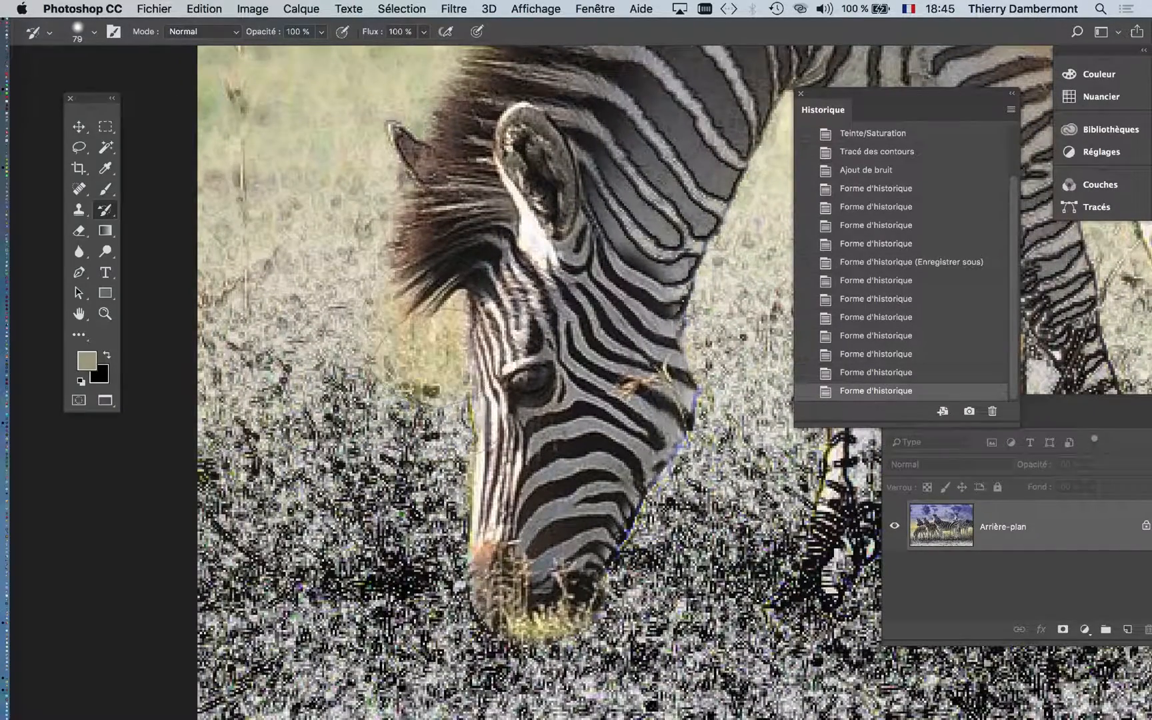
{"action": "left_click_drag", "start_coordinate": [427, 373], "coordinate": [433, 600]}
- Set the history source to Tracé des contours and repaint the ground around the grazing zebra's face with a brush reduced to 39 px
{"action": "scroll", "coordinate": [906, 267], "scroll_direction": "up", "scroll_amount": 3}
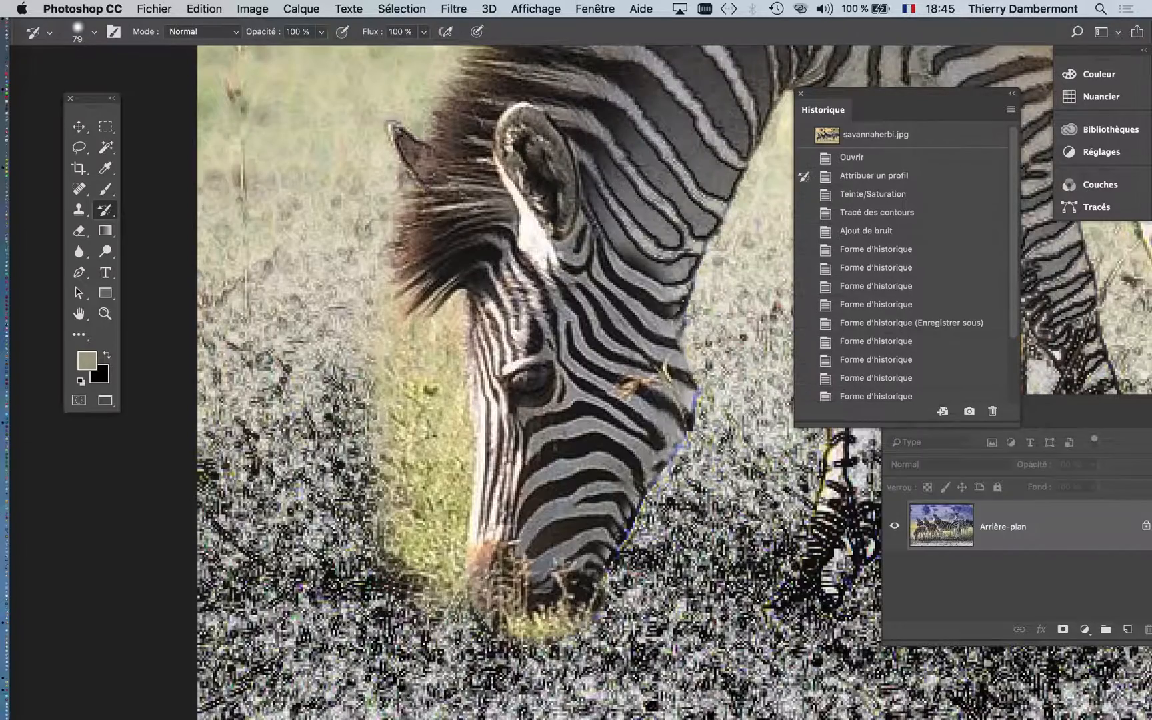
{"action": "scroll", "coordinate": [906, 266], "scroll_direction": "down", "scroll_amount": 3}
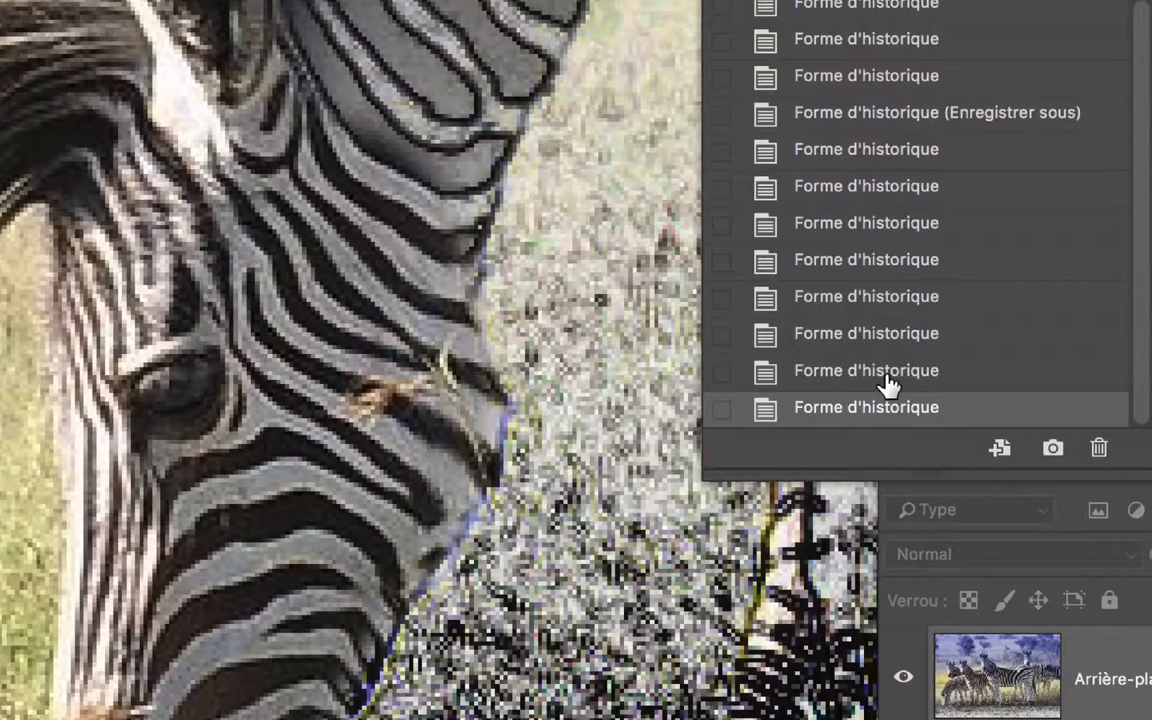
{"action": "left_click", "coordinate": [885, 372]}
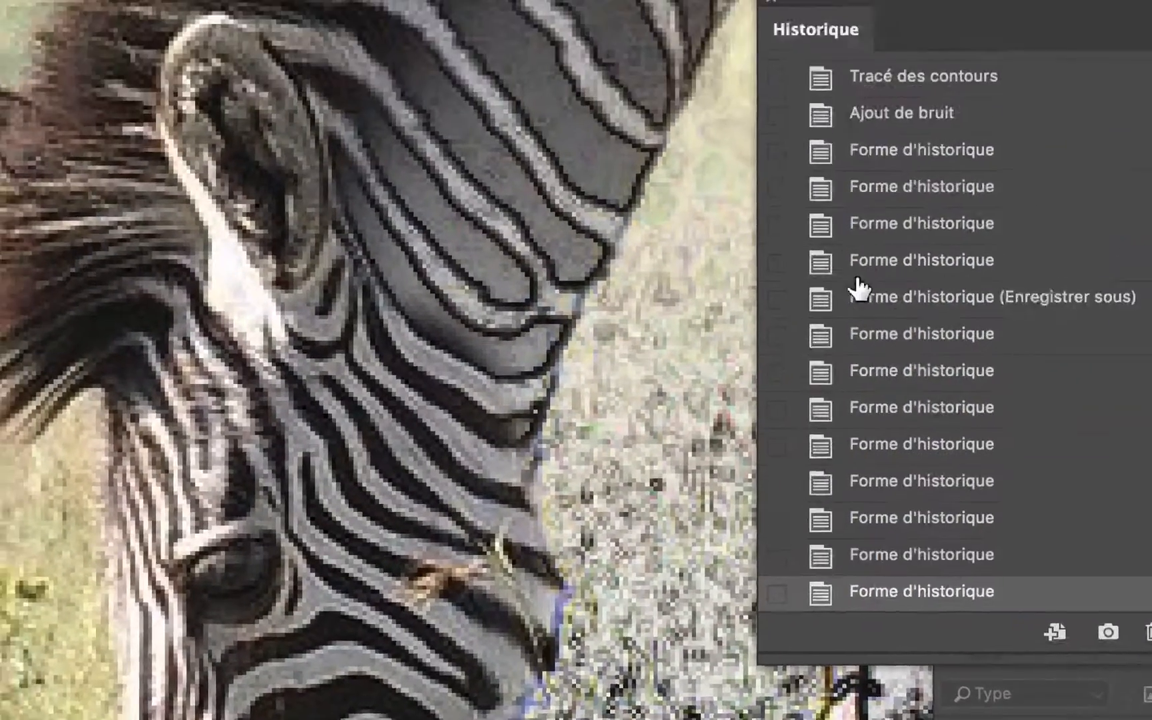
{"action": "scroll", "coordinate": [790, 27], "scroll_direction": "up", "scroll_amount": 2}
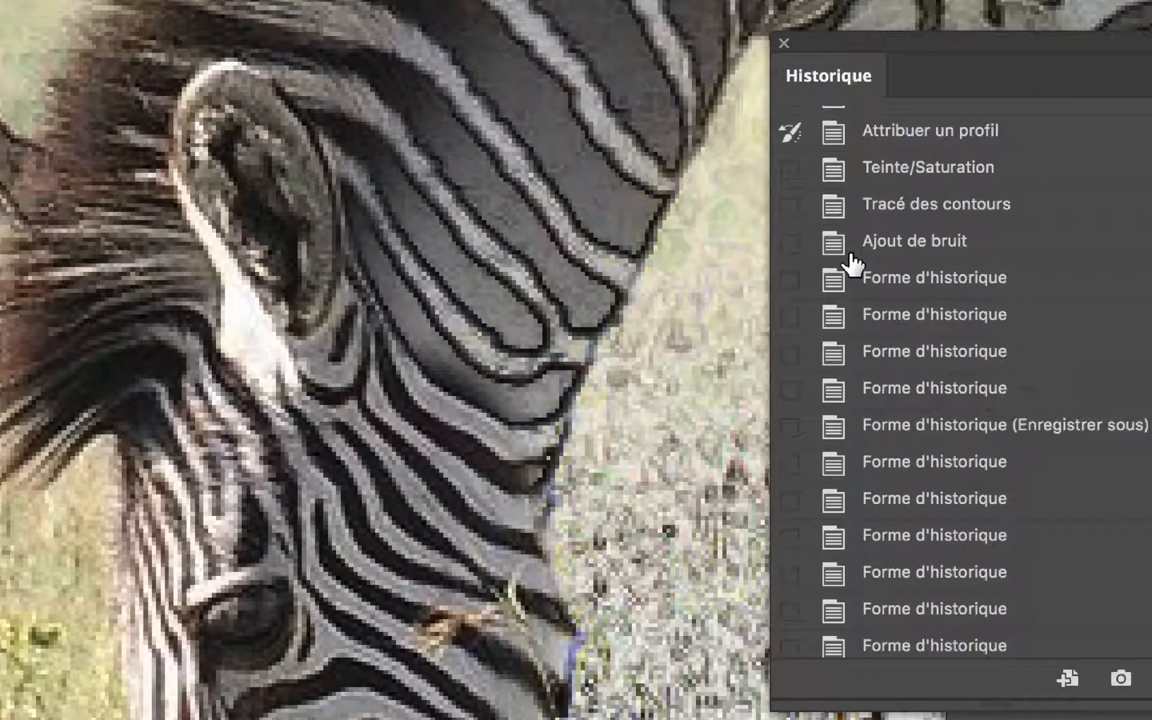
{"action": "scroll", "coordinate": [845, 259], "scroll_direction": "up", "scroll_amount": 2}
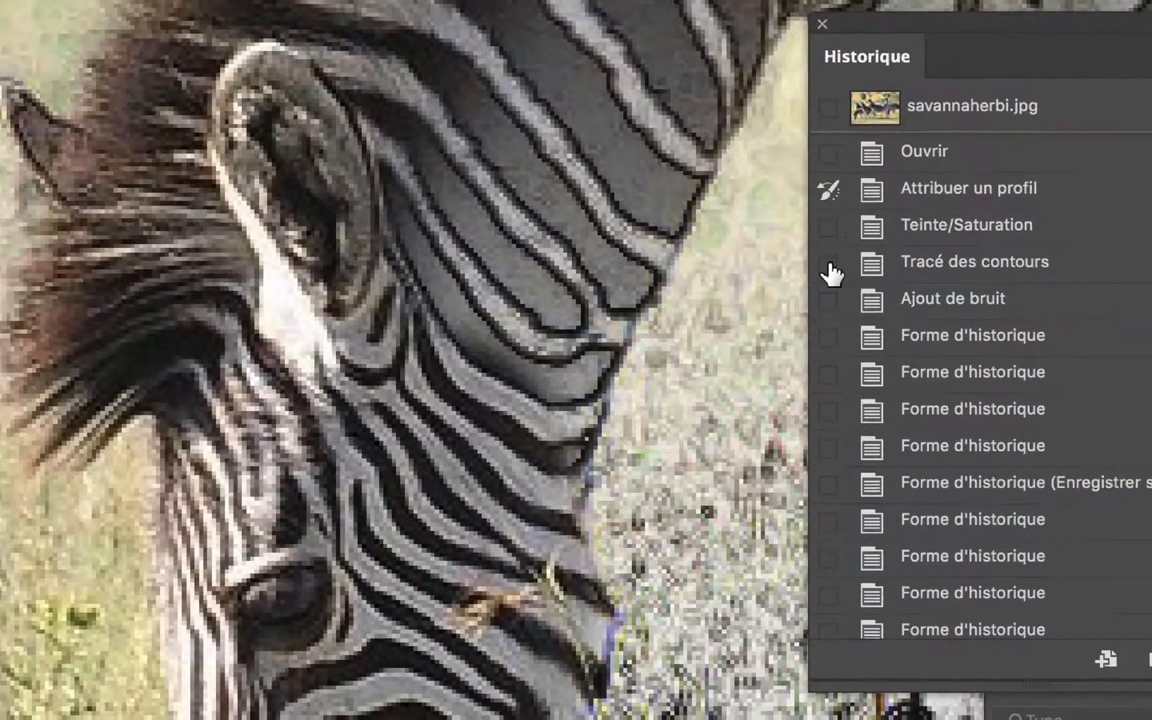
{"action": "left_click", "coordinate": [829, 264]}
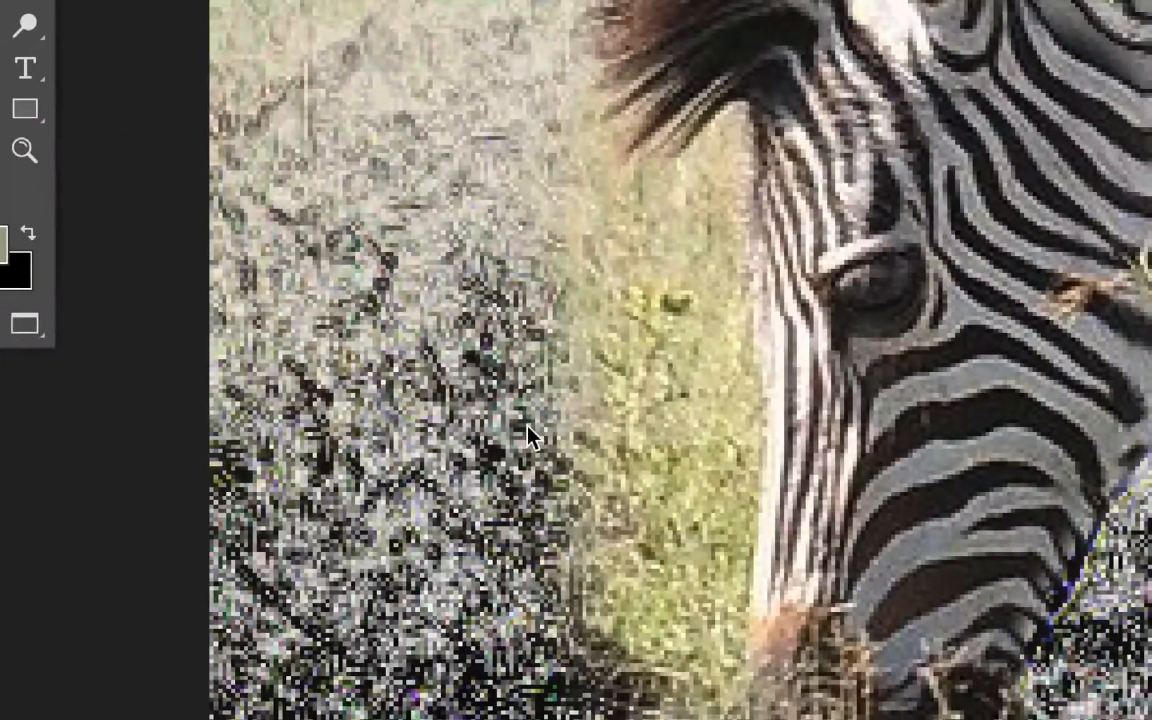
{"action": "left_click_drag", "start_coordinate": [531, 428], "coordinate": [433, 431]}
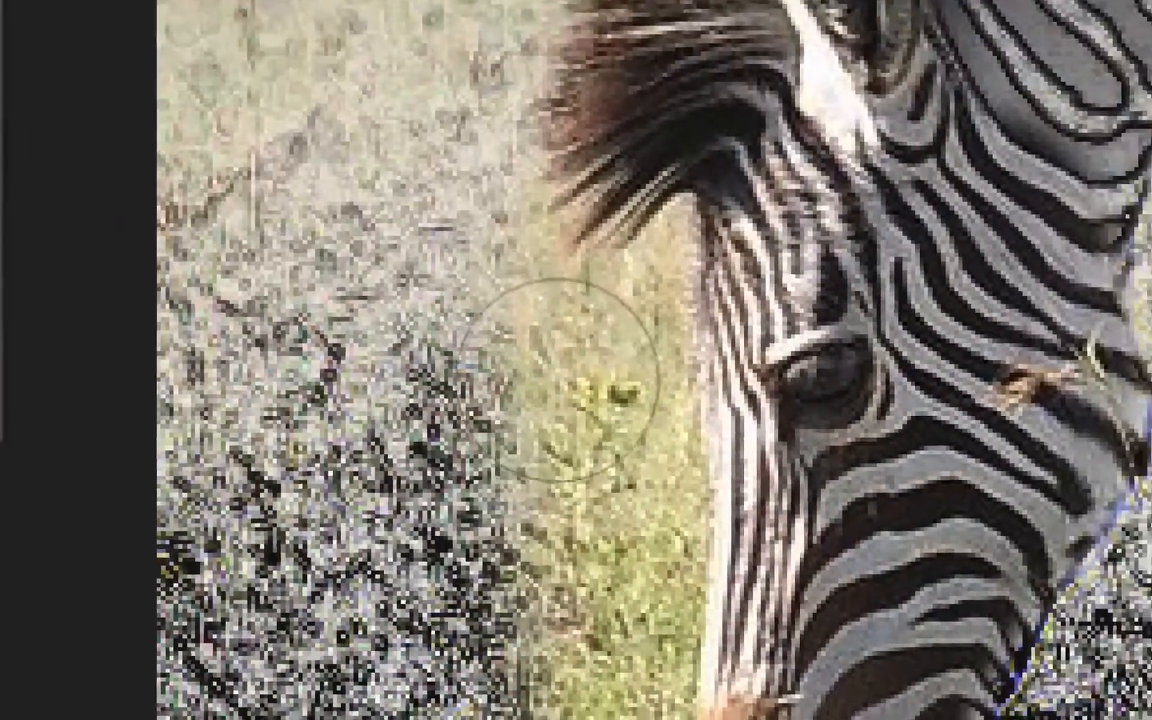
{"action": "left_click_drag", "start_coordinate": [623, 295], "coordinate": [652, 431]}
{"action": "mouse_move", "coordinate": [568, 423]}
{"action": "left_mouse_down"}
{"action": "mouse_move", "coordinate": [574, 603]}
{"action": "mouse_move", "coordinate": [592, 360]}
{"action": "mouse_move", "coordinate": [577, 275]}
{"action": "left_mouse_up"}
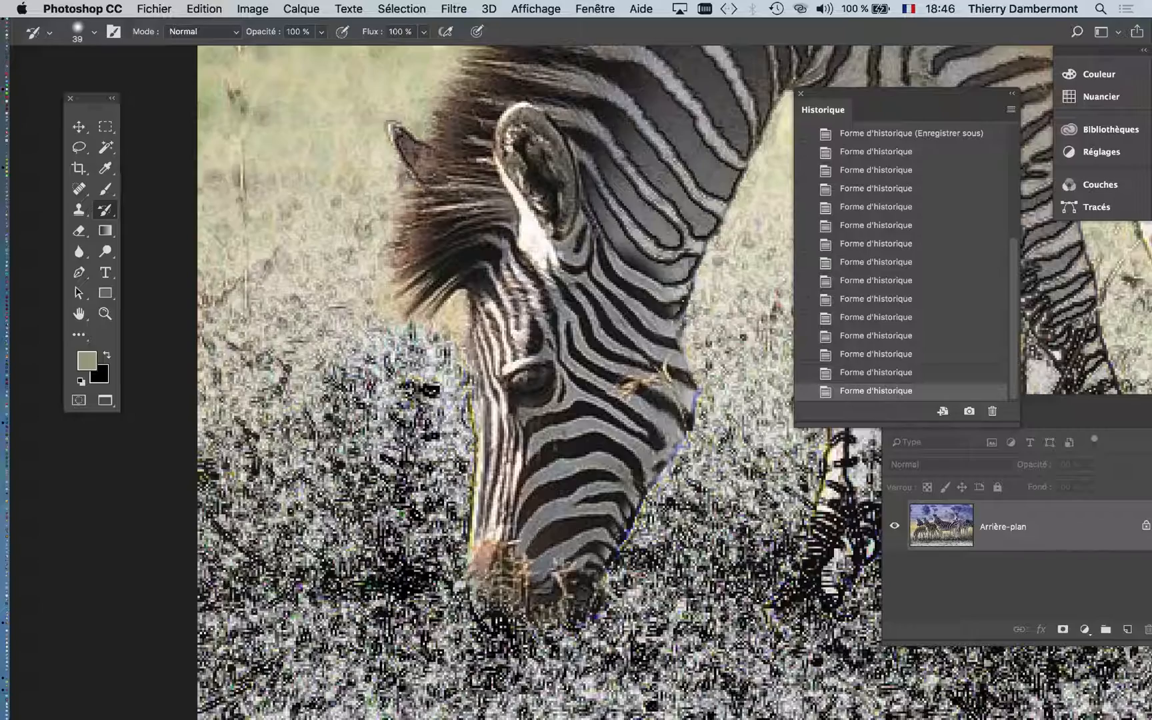
- Save the image as a new Photoshop file named savannaherbi-02.psd
{"action": "scroll", "coordinate": [388, 491], "scroll_direction": "down", "scroll_amount": 3}
{"action": "left_click", "coordinate": [154, 9]}
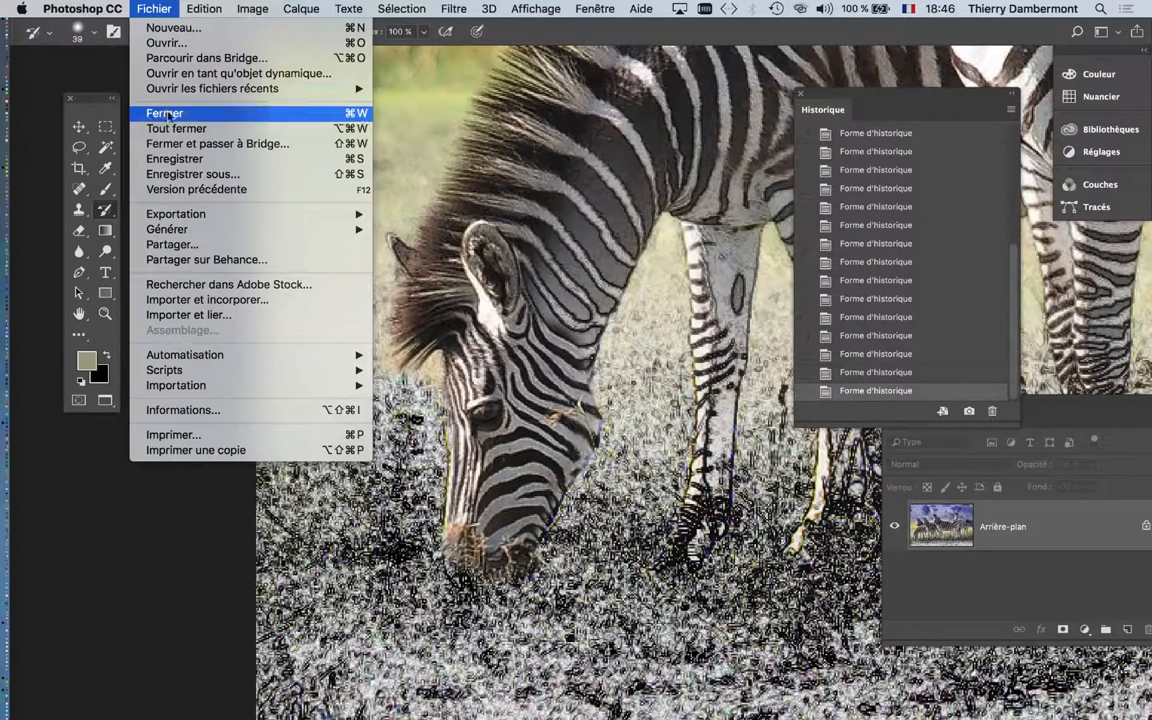
{"action": "left_click", "coordinate": [210, 174]}
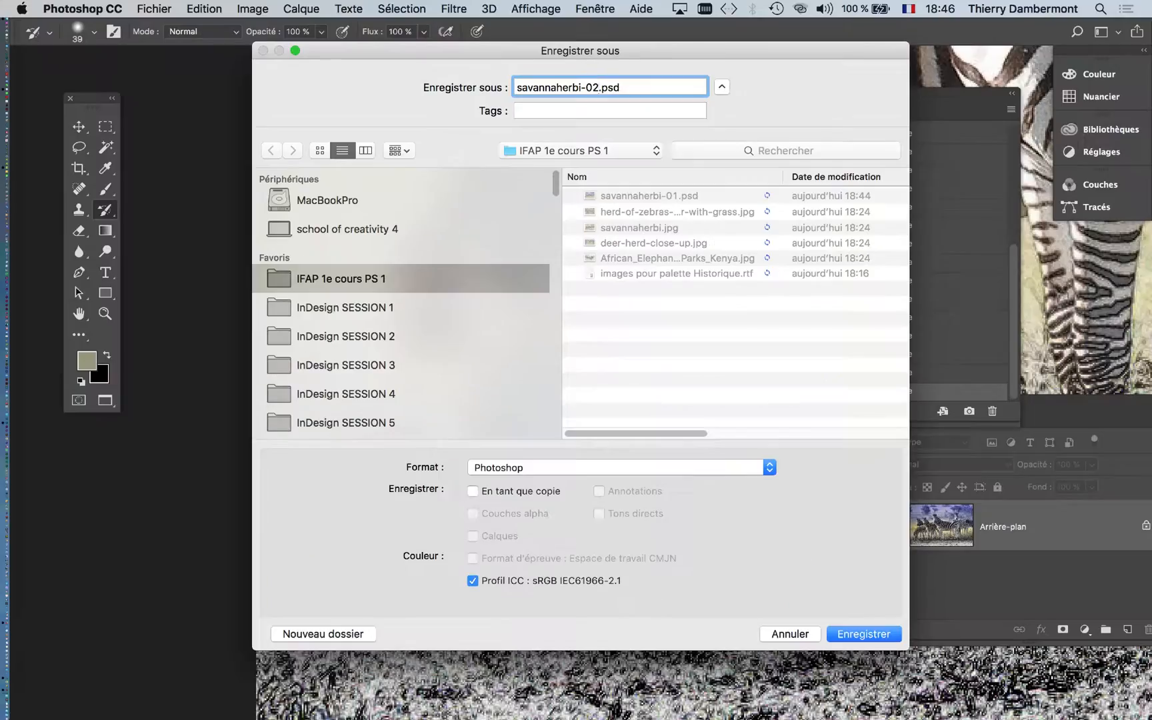
{"action": "key", "text": "Return"}
- Move the Historique panel off the photo and enlarge the history brush to 425 px
{"action": "scroll", "coordinate": [634, 320], "scroll_direction": "down", "scroll_amount": 10}
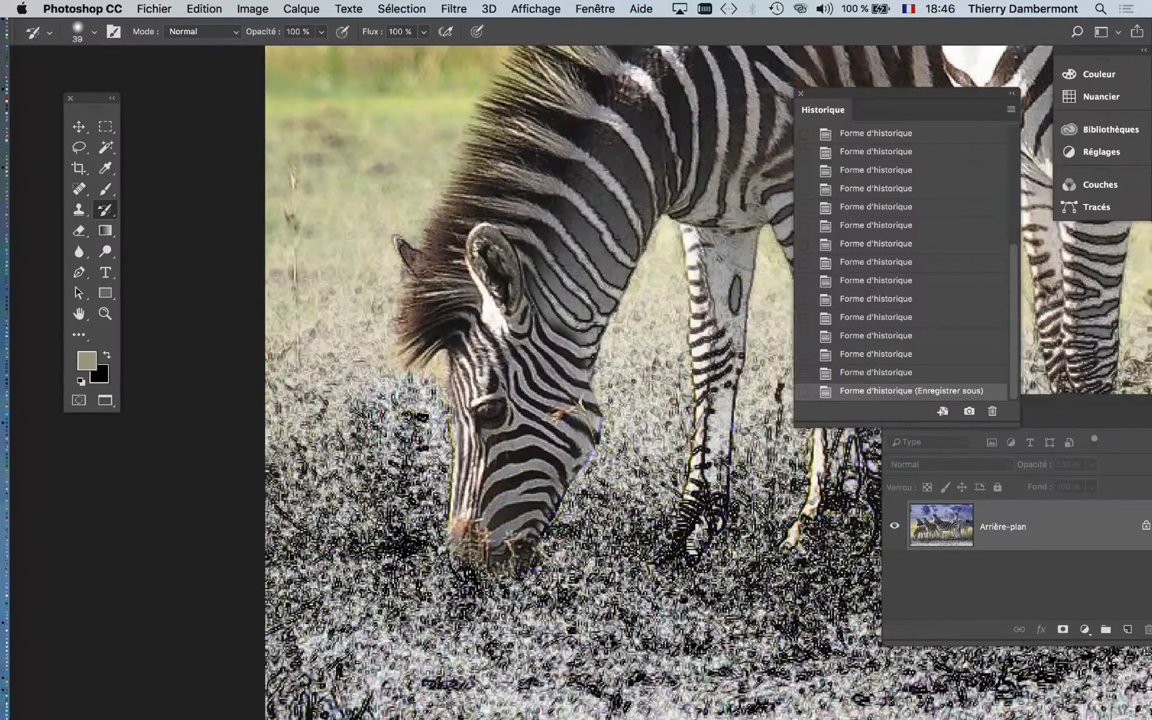
{"action": "left_click_drag", "start_coordinate": [635, 320], "coordinate": [626, 325]}
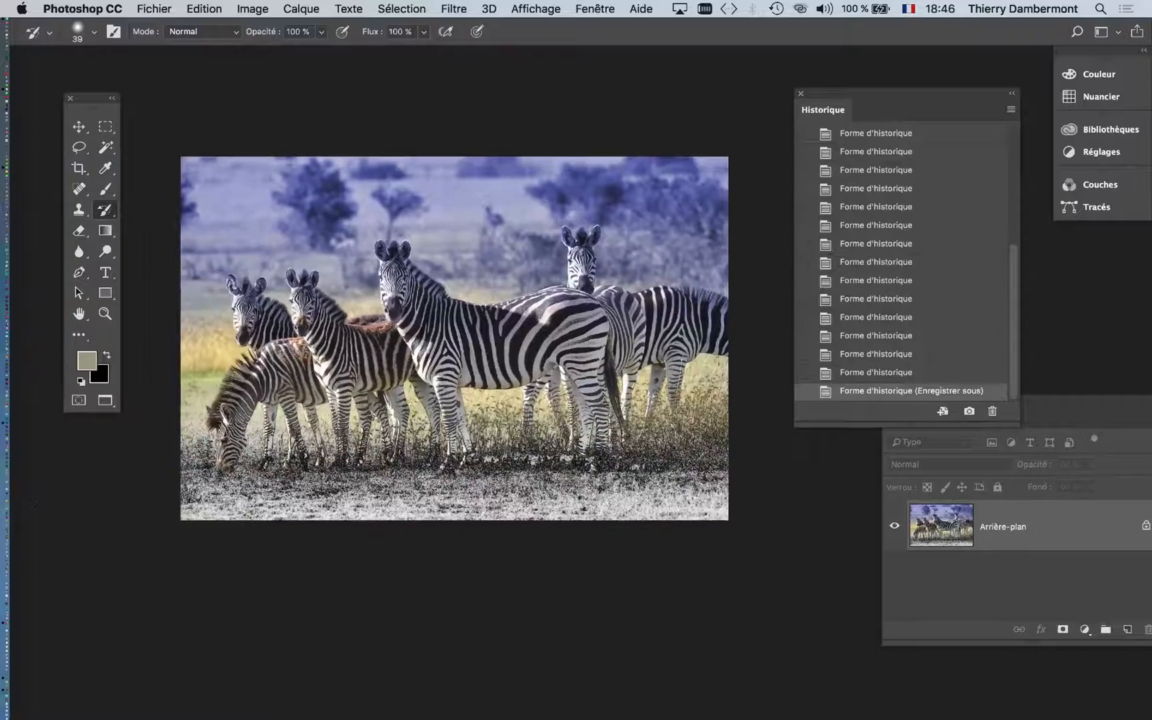
{"action": "scroll", "coordinate": [350, 362], "scroll_direction": "up", "scroll_amount": 3}
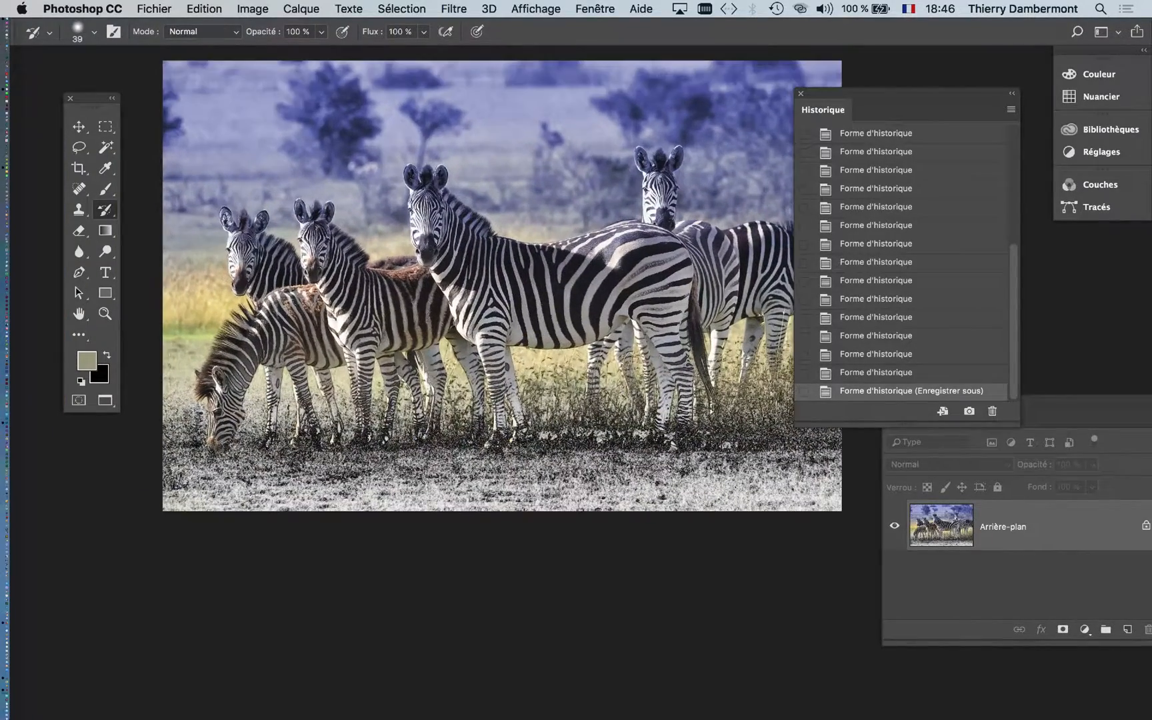
{"action": "scroll", "coordinate": [327, 381], "scroll_direction": "up", "scroll_amount": 1}
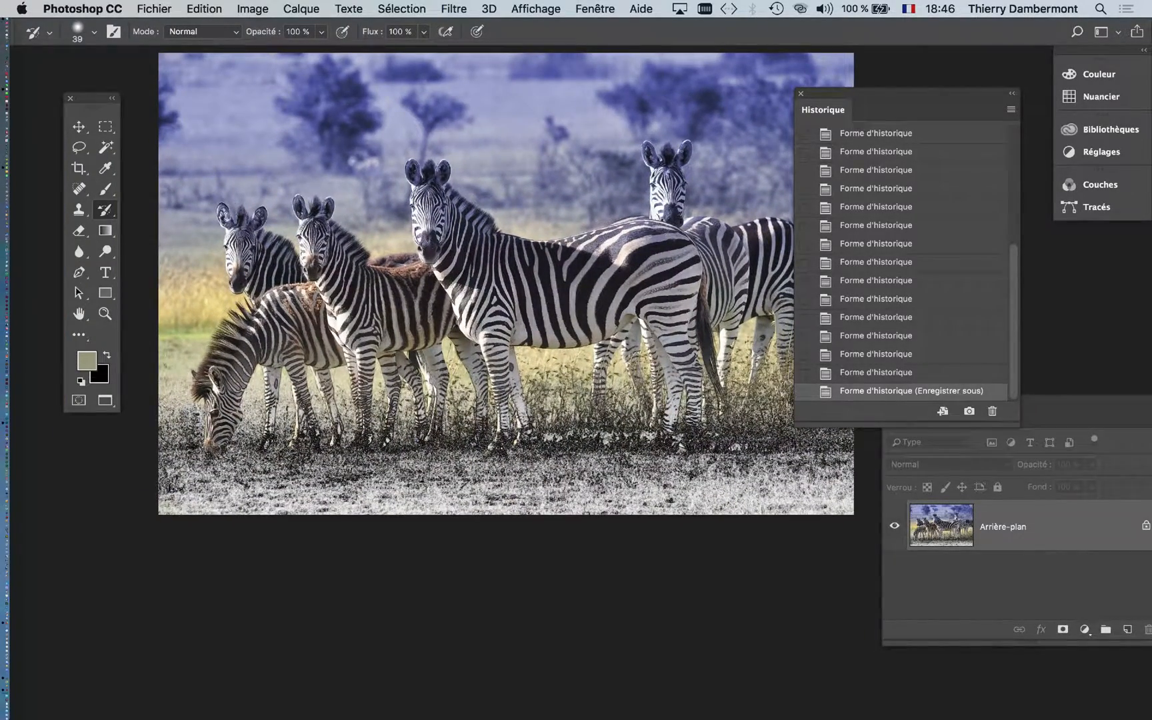
{"action": "scroll", "coordinate": [901, 263], "scroll_direction": "up", "scroll_amount": 10}
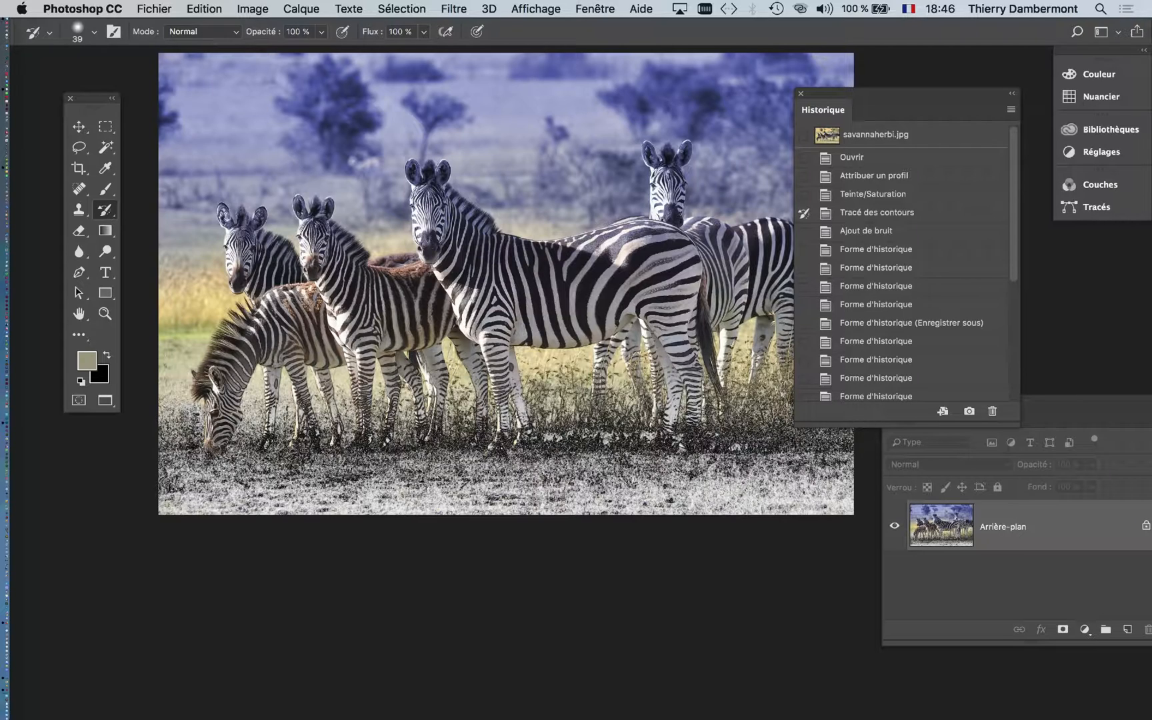
{"action": "left_click_drag", "start_coordinate": [905, 94], "coordinate": [957, 97]}
{"action": "scroll", "coordinate": [506, 300], "scroll_direction": "up", "scroll_amount": 2}
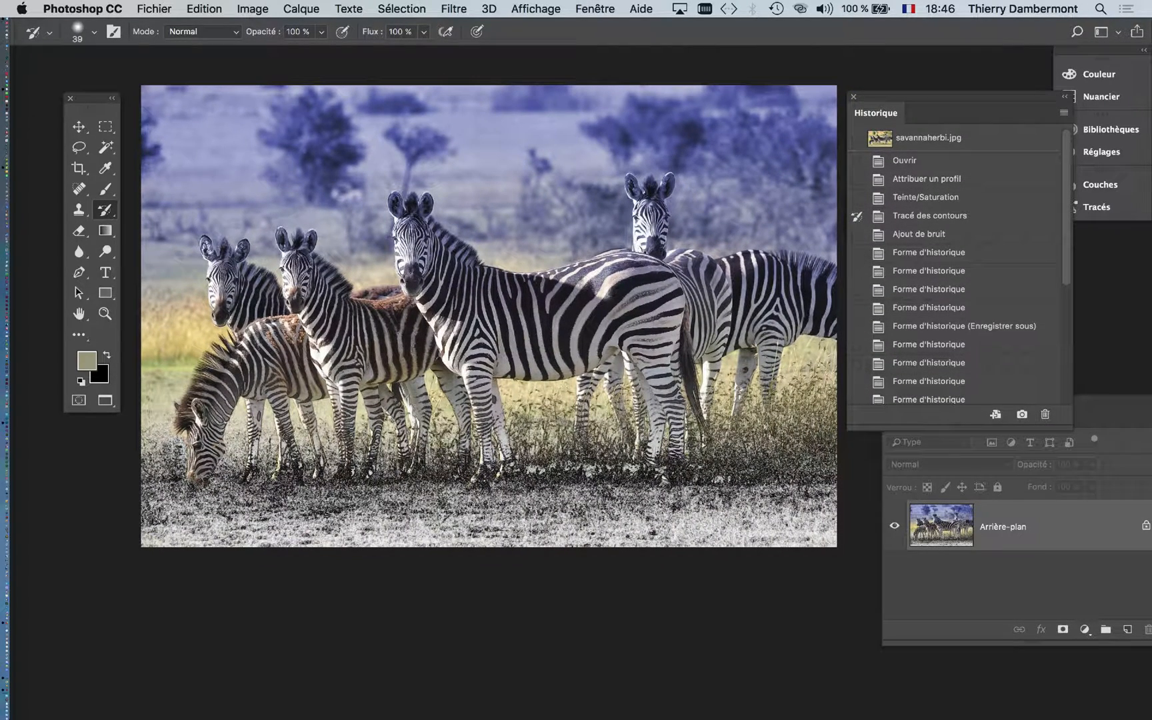
{"action": "left_click_drag", "start_coordinate": [744, 281], "coordinate": [861, 282]}
- Try painting the Ajout de bruit state over the whole foreground ground at 100 % opacity
{"action": "mouse_move", "coordinate": [800, 519]}
{"action": "left_mouse_down"}
{"action": "mouse_move", "coordinate": [193, 526]}
{"action": "mouse_move", "coordinate": [166, 564]}
{"action": "left_mouse_up"}
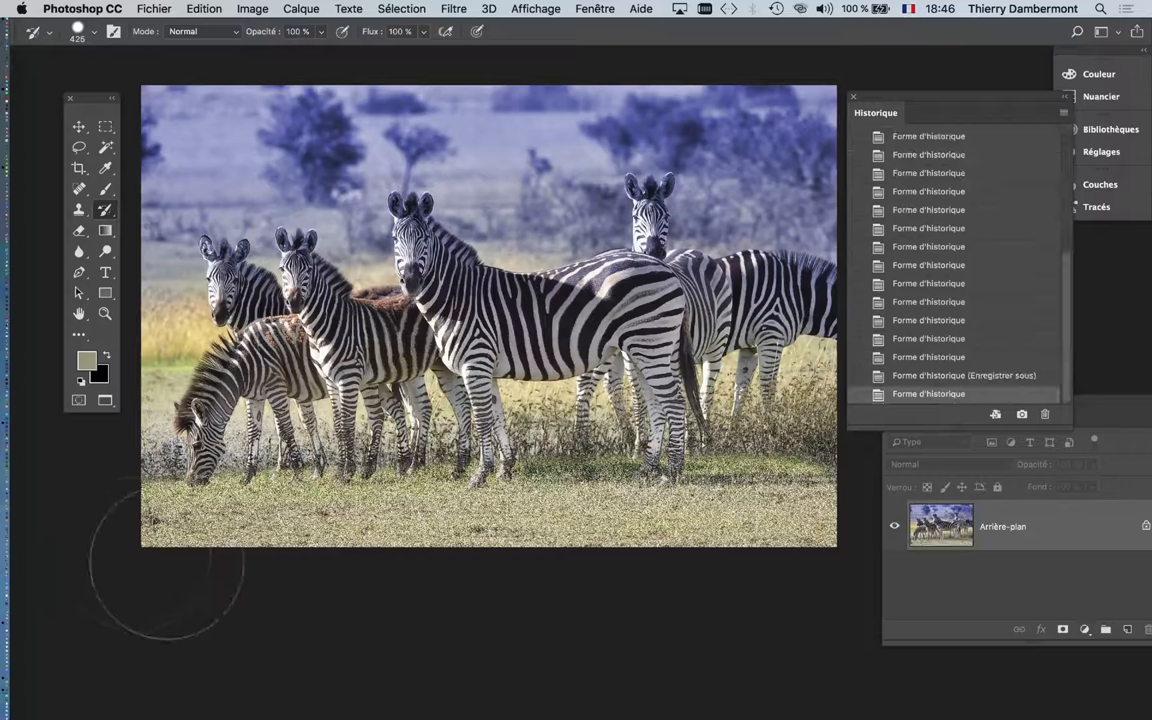
{"action": "scroll", "coordinate": [567, 532], "scroll_direction": "up", "scroll_amount": 2}
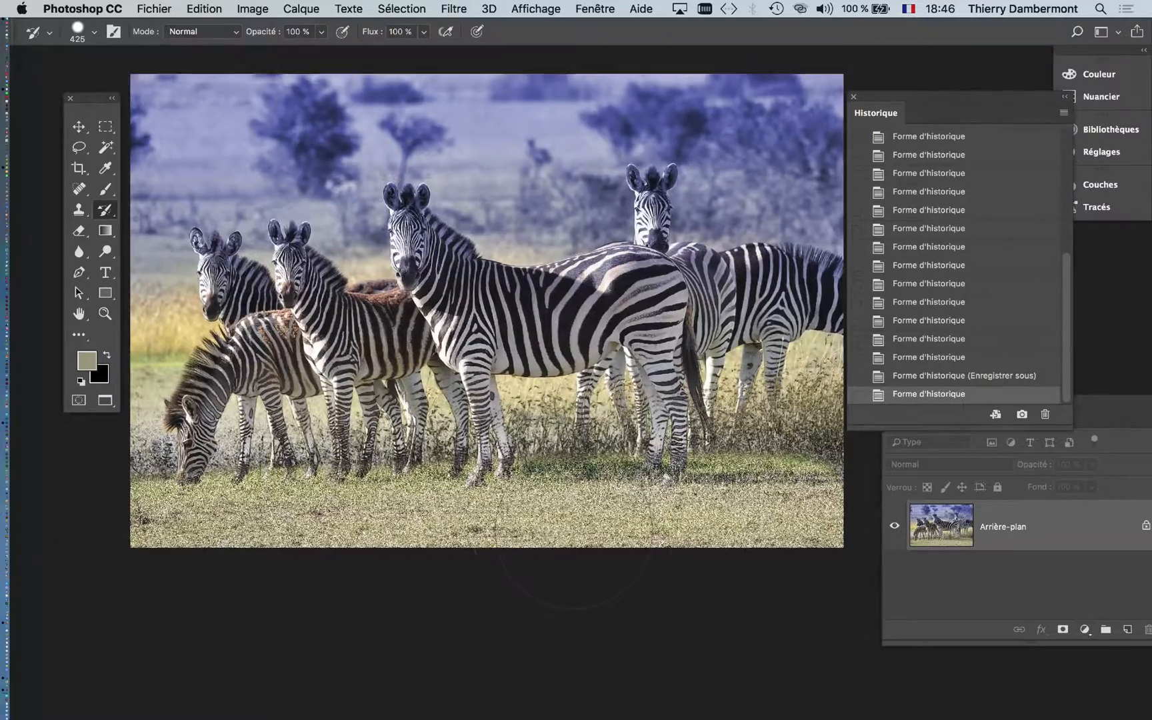
{"action": "scroll", "coordinate": [476, 439], "scroll_direction": "up", "scroll_amount": 3}
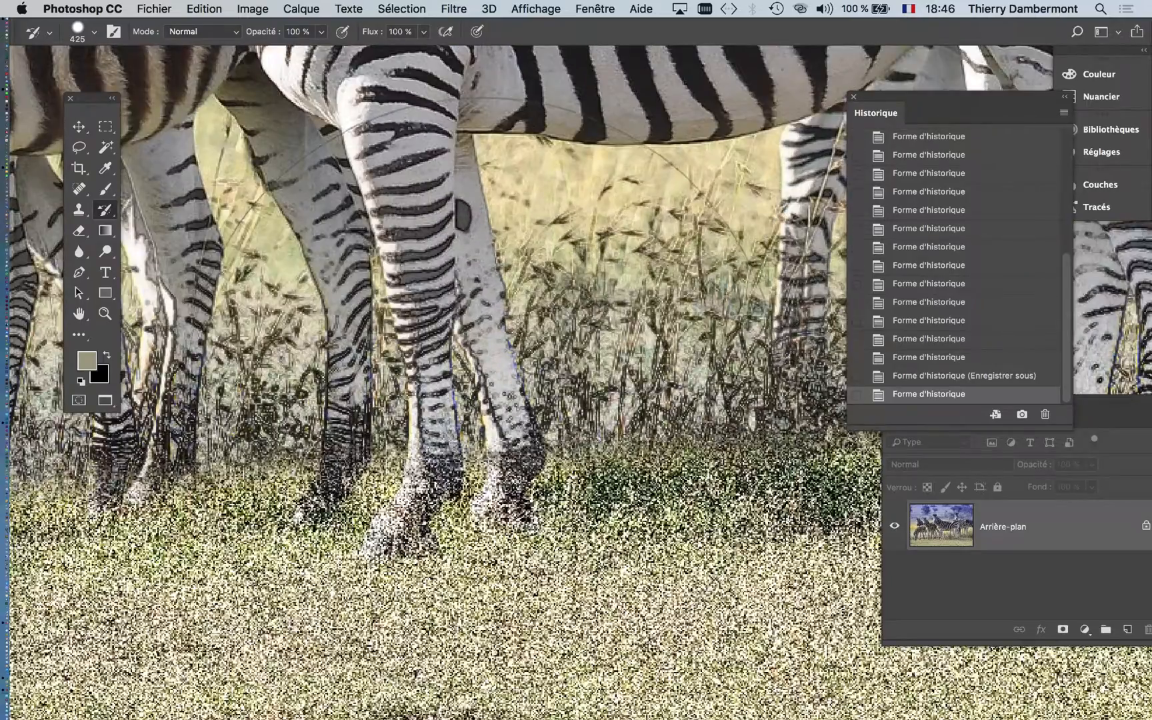
{"action": "scroll", "coordinate": [345, 477], "scroll_direction": "down", "scroll_amount": 5}
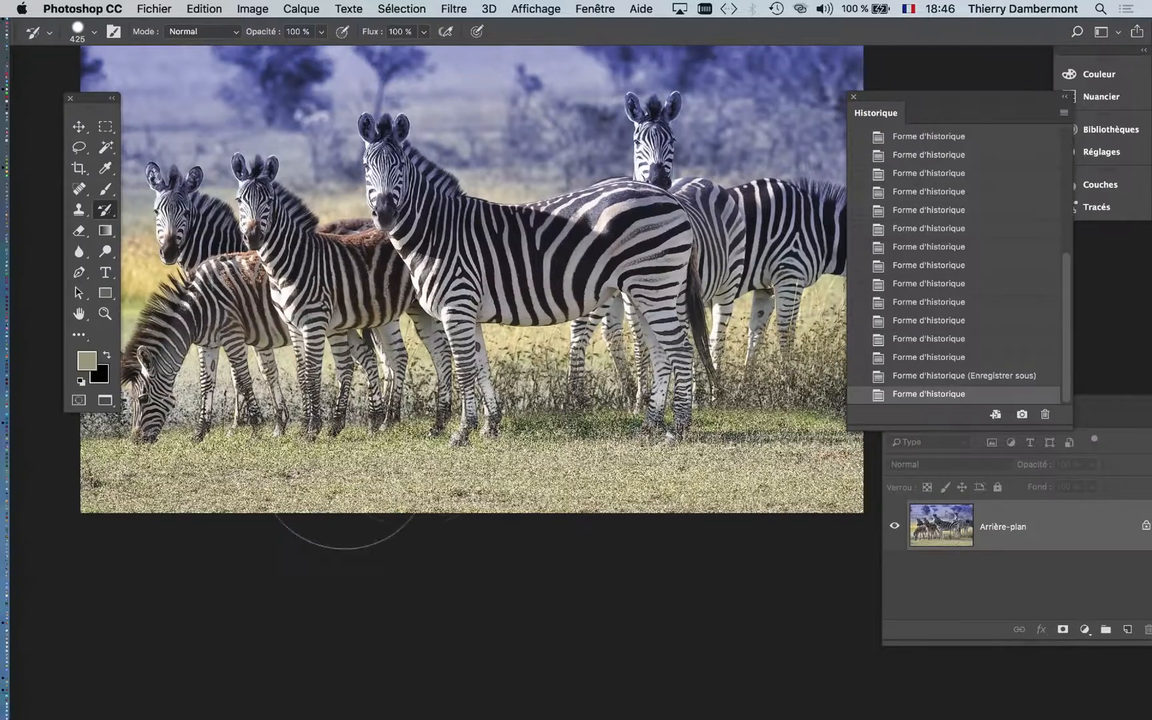
{"action": "mouse_move", "coordinate": [344, 459]}
{"action": "left_mouse_down"}
{"action": "mouse_move", "coordinate": [619, 420]}
{"action": "mouse_move", "coordinate": [404, 410]}
{"action": "mouse_move", "coordinate": [278, 444]}
{"action": "mouse_move", "coordinate": [382, 459]}
{"action": "mouse_move", "coordinate": [365, 413]}
{"action": "left_mouse_up"}
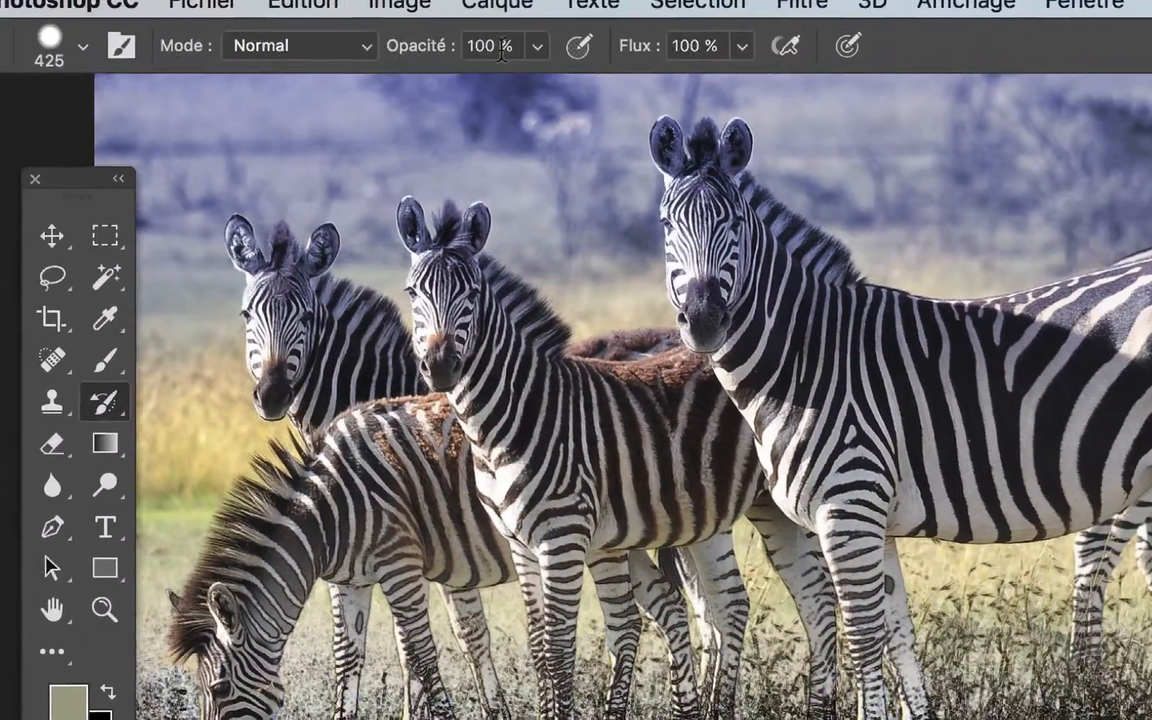
- Lower the history brush opacity to 52 % and paint the Ajout de bruit state across the foreground ground
{"action": "left_click", "coordinate": [515, 49]}
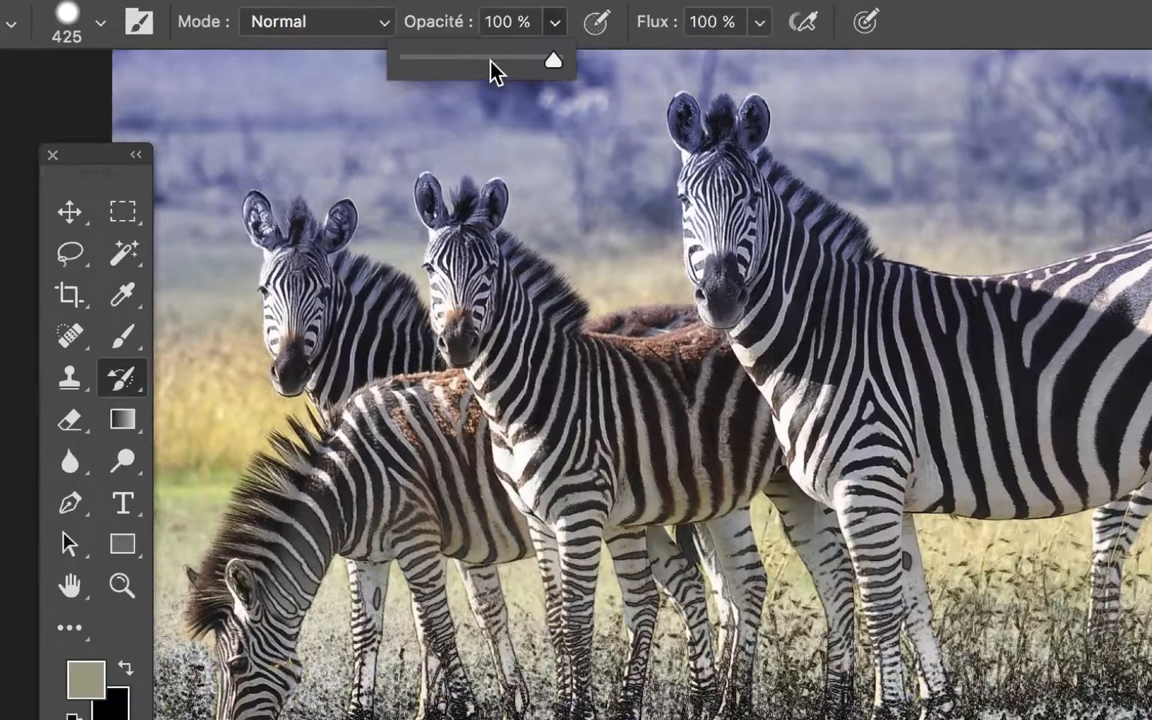
{"action": "left_click", "coordinate": [438, 81]}
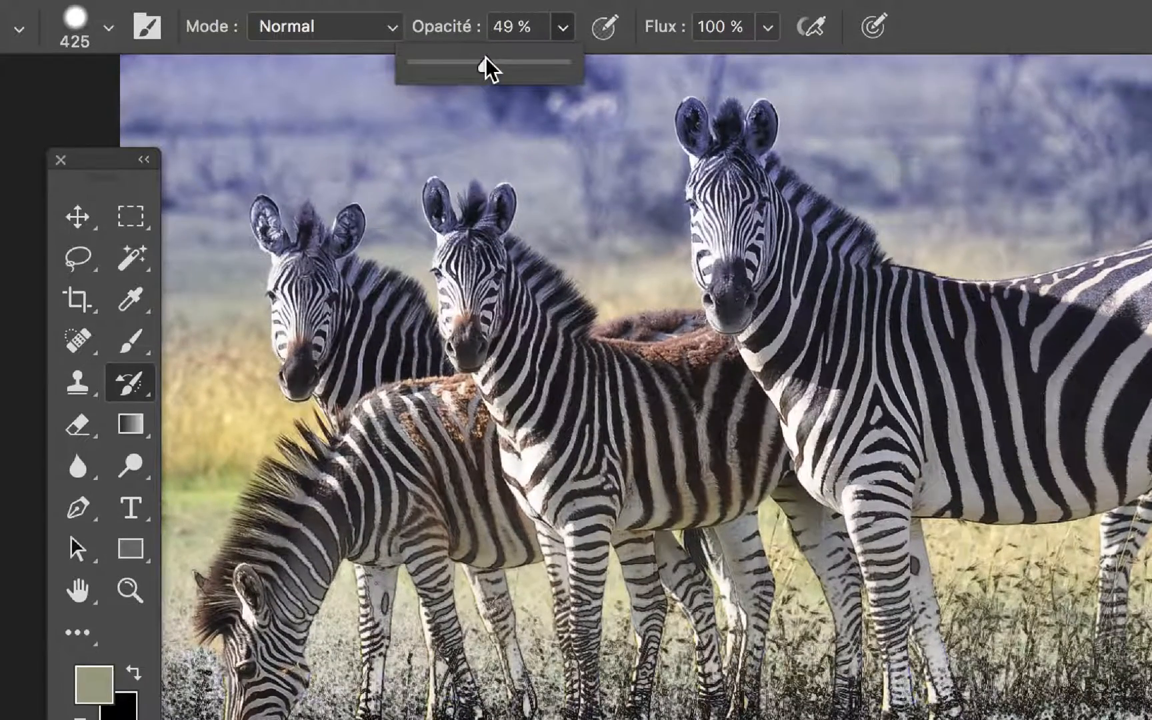
{"action": "left_click_drag", "start_coordinate": [486, 57], "coordinate": [490, 59]}
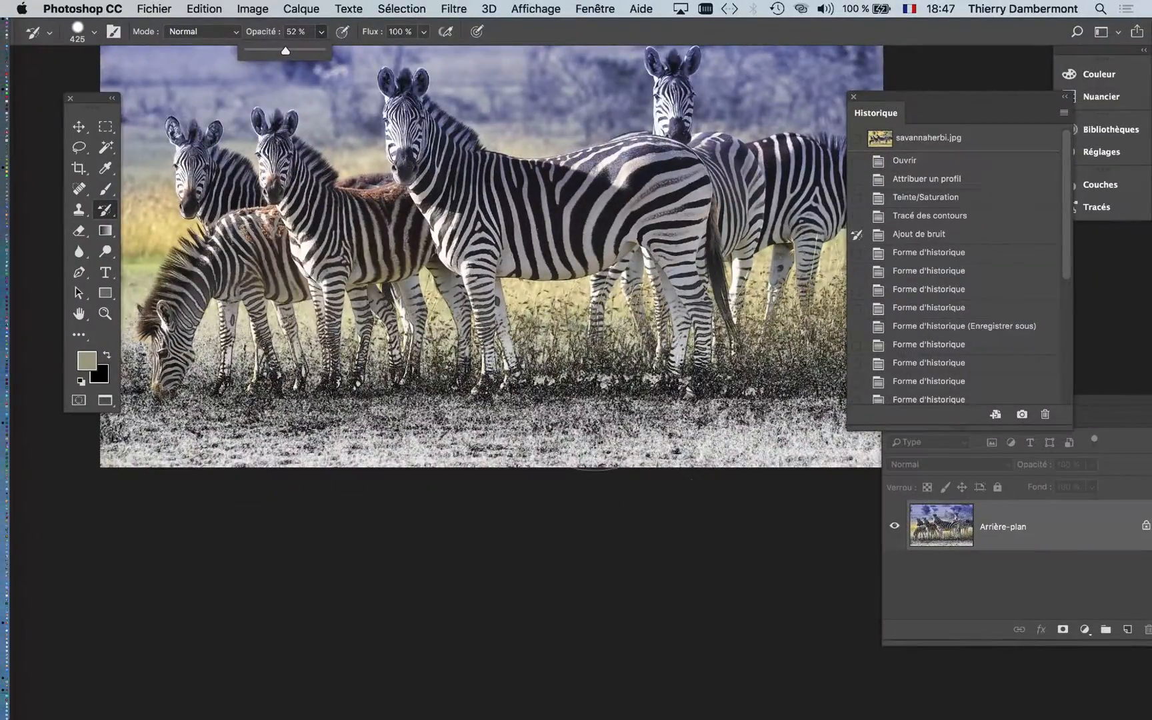
{"action": "scroll", "coordinate": [573, 382], "scroll_direction": "down", "scroll_amount": 3}
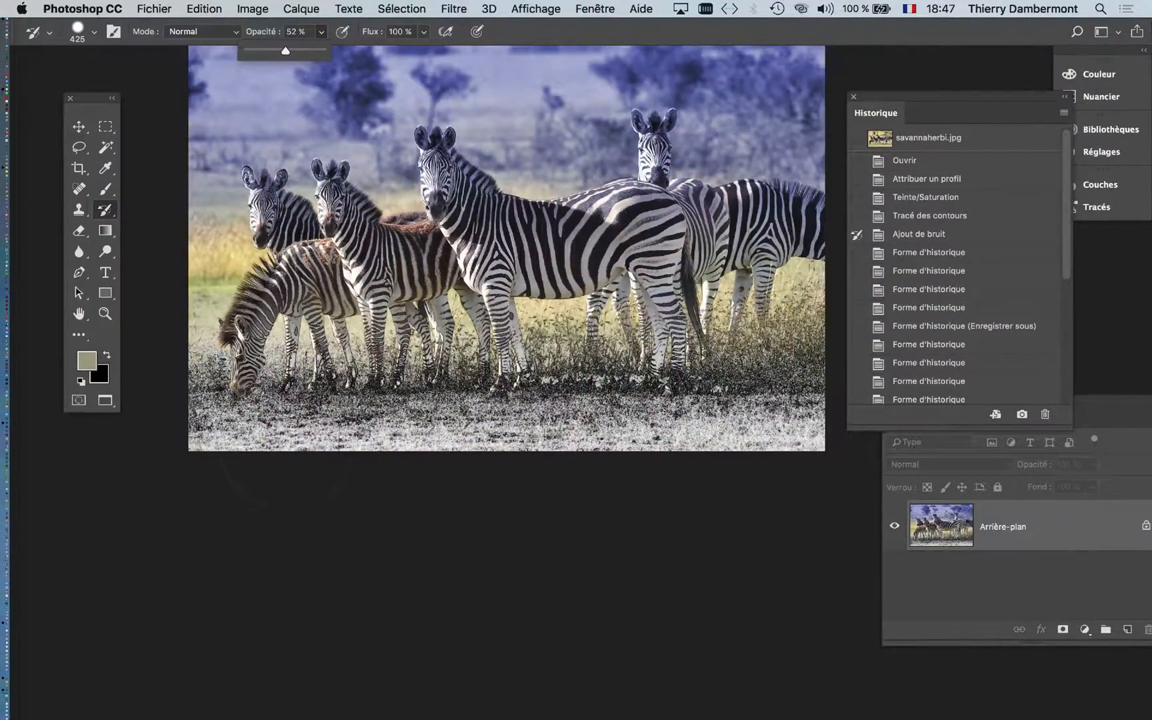
{"action": "left_click_drag", "start_coordinate": [285, 446], "coordinate": [591, 447]}
{"action": "scroll", "coordinate": [517, 488], "scroll_direction": "up", "scroll_amount": 3}
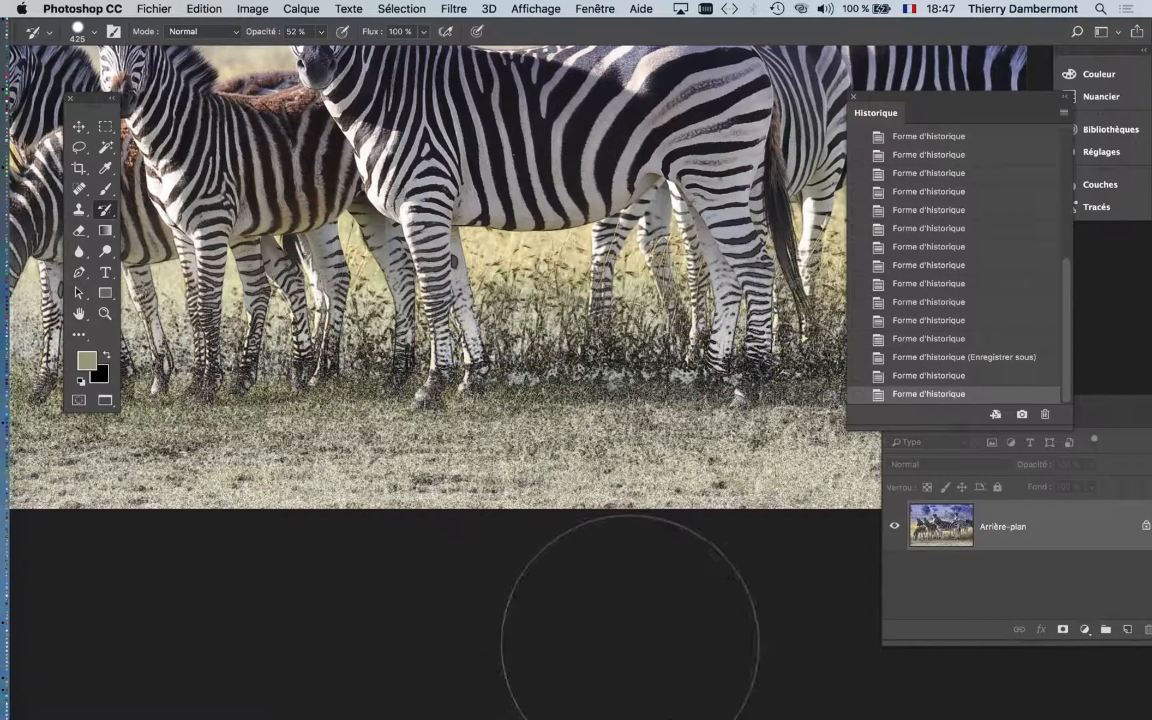
{"action": "scroll", "coordinate": [567, 580], "scroll_direction": "down", "scroll_amount": 3}
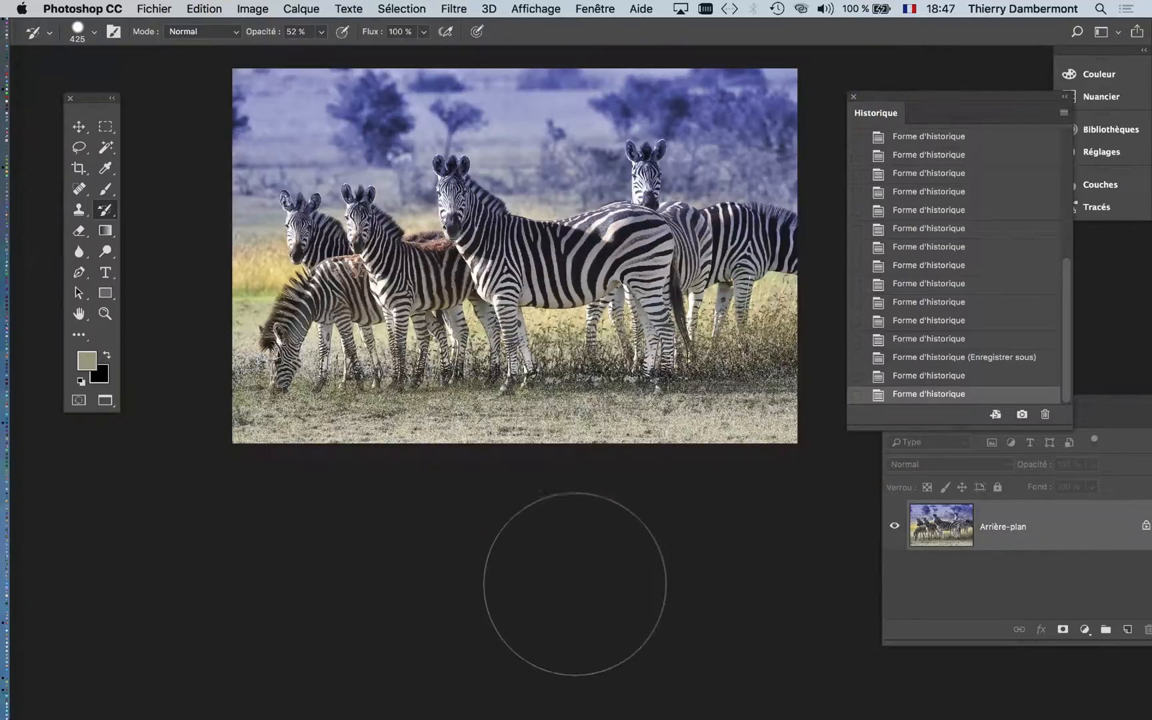
- Try painting the Ajout de bruit state over the blue background with a 768 px brush at 0 % hardness, and undo the stroke
{"action": "scroll", "coordinate": [575, 560], "scroll_direction": "up", "scroll_amount": 3}
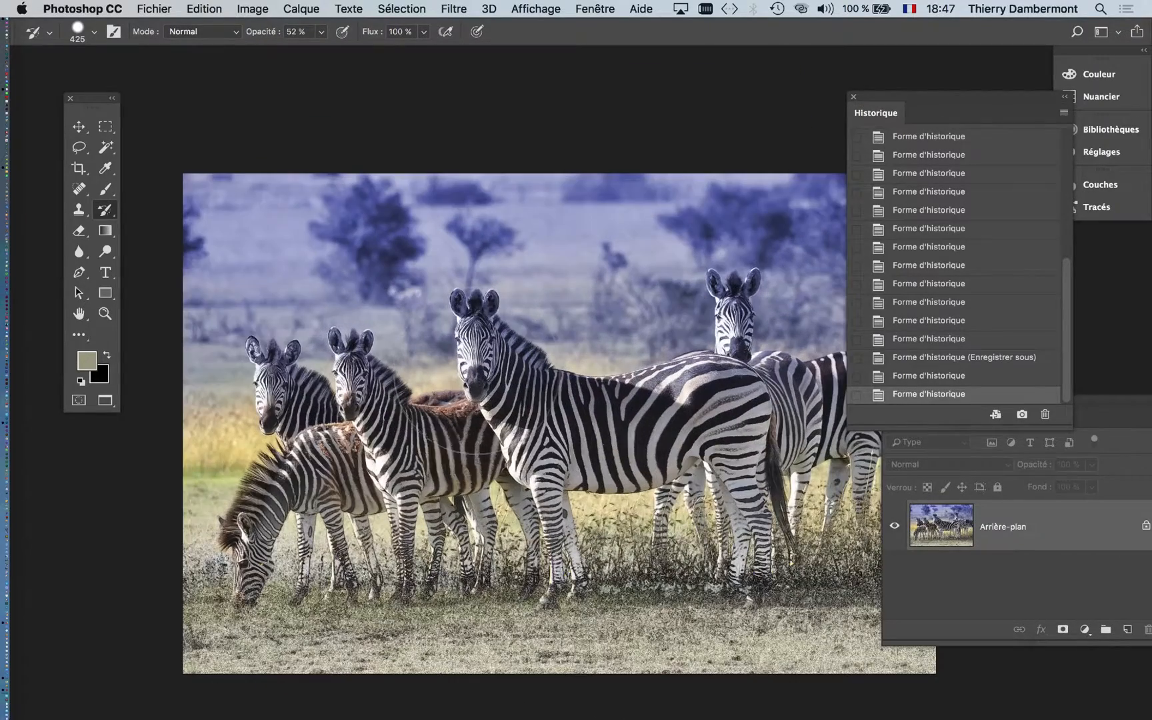
{"action": "left_click_drag", "start_coordinate": [493, 365], "coordinate": [554, 365]}
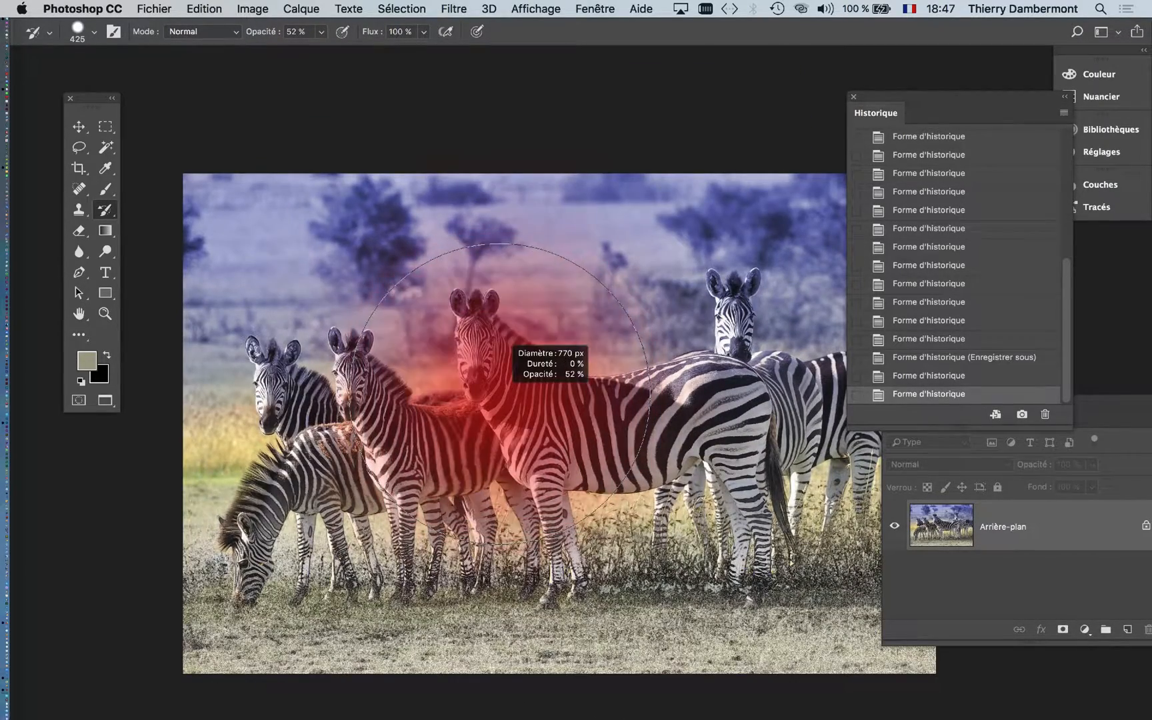
{"action": "left_click_drag", "start_coordinate": [237, 197], "coordinate": [966, 193]}
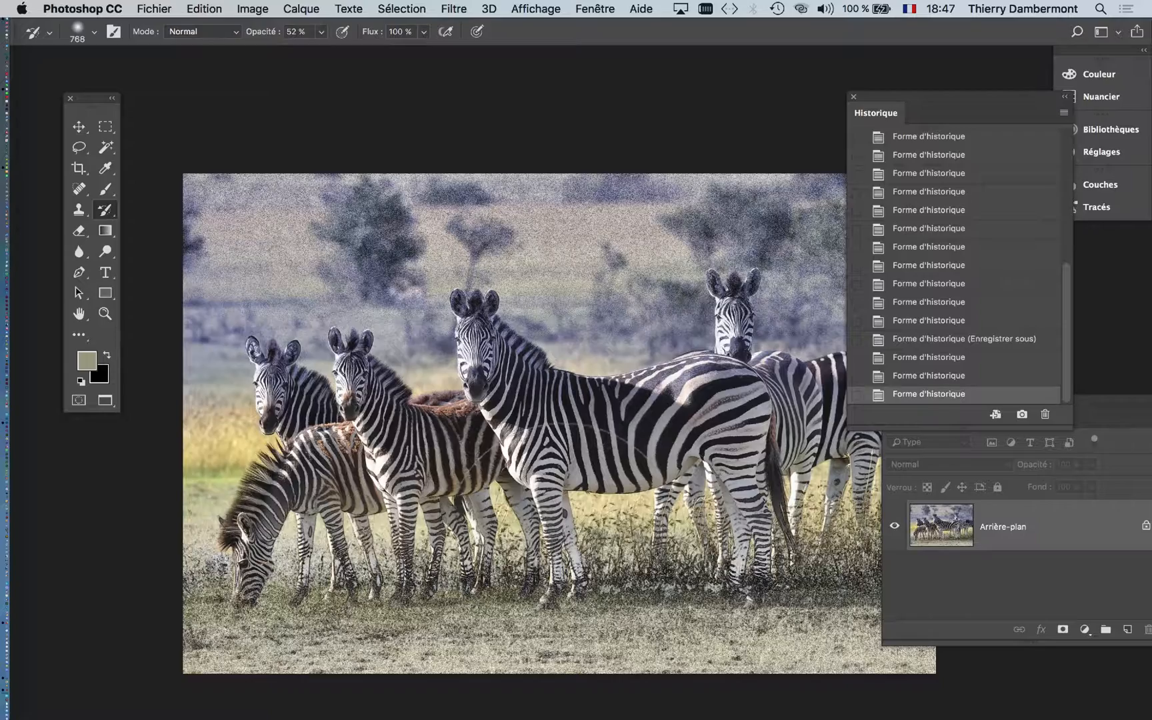
{"action": "scroll", "coordinate": [564, 539], "scroll_direction": "down", "scroll_amount": 3}
{"action": "key", "text": "super+z"}
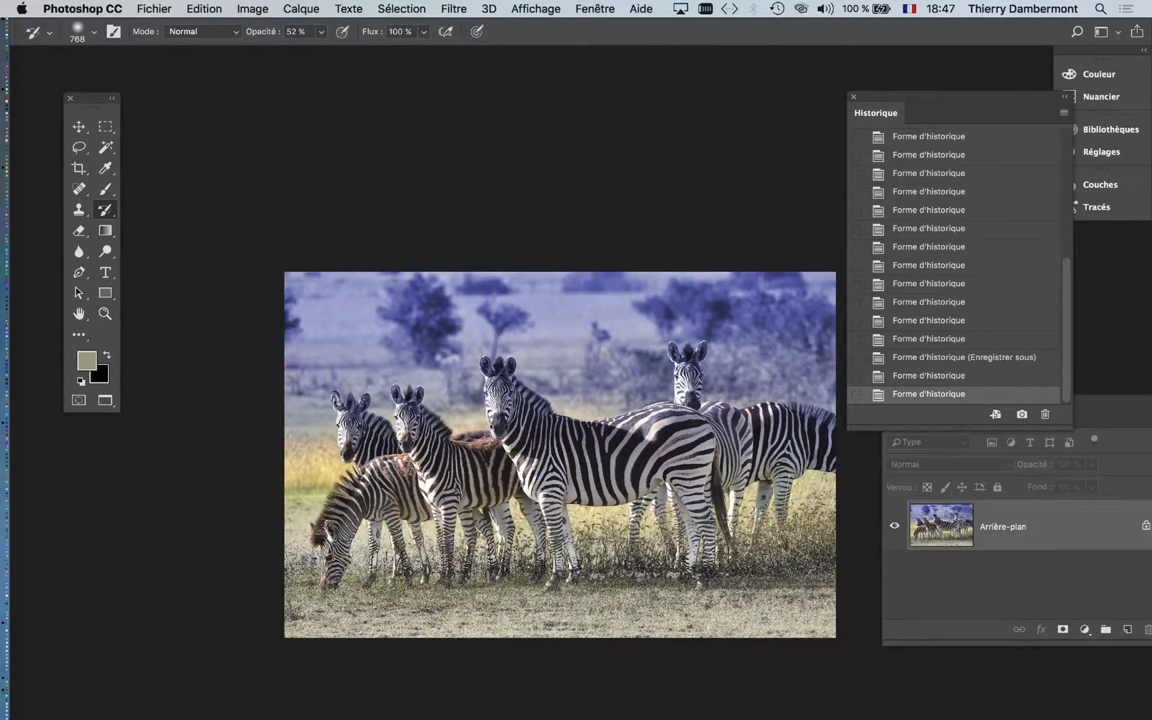
- Save the photo as a new version named savannaherbi-03.psd in the IFAP 1e cours PS 1 folder
{"action": "scroll", "coordinate": [560, 455], "scroll_direction": "down", "scroll_amount": 3}
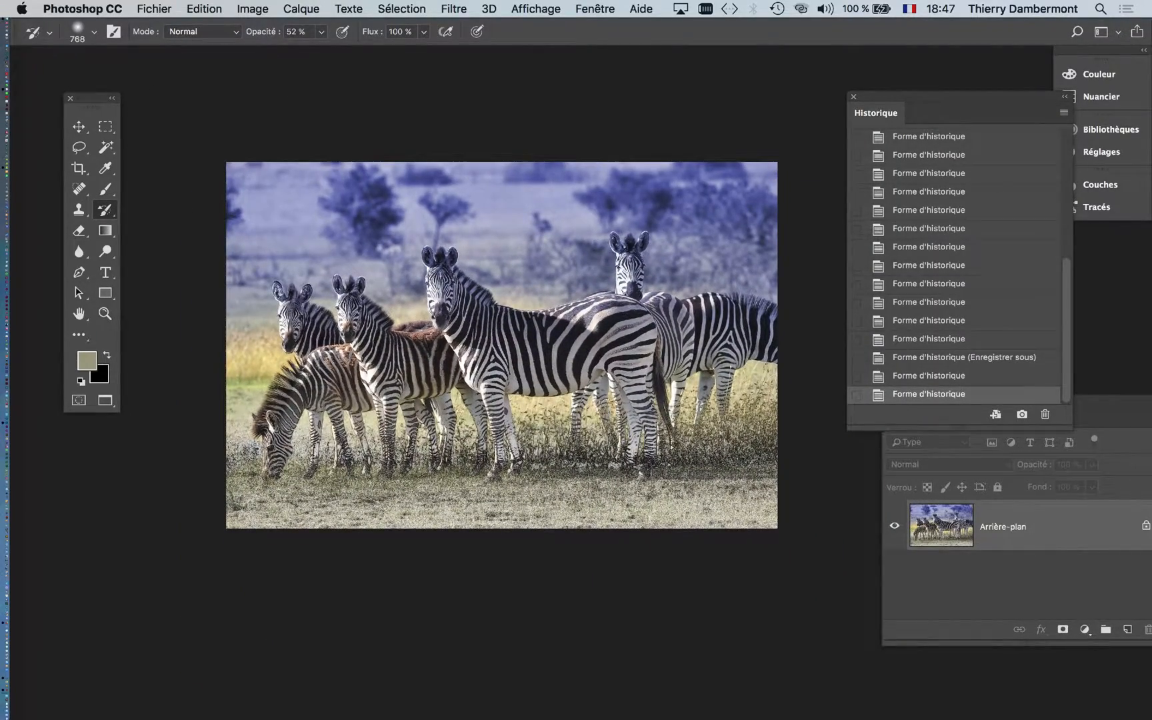
{"action": "left_click", "coordinate": [154, 8]}
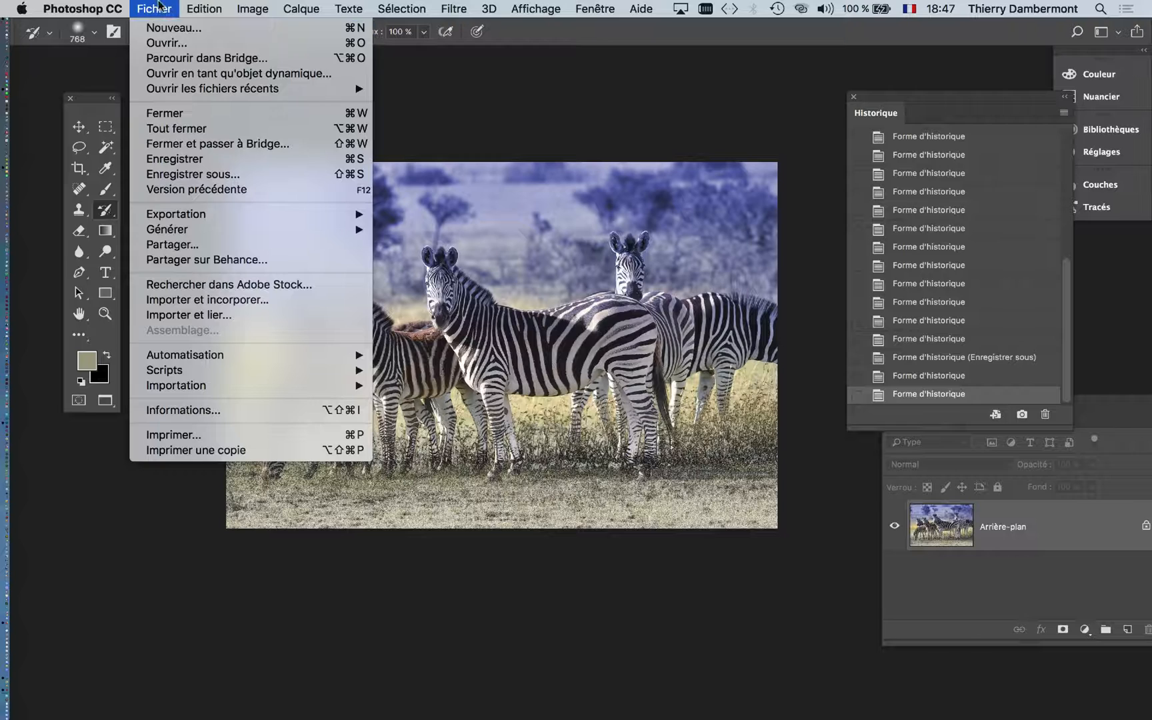
{"action": "left_click", "coordinate": [300, 178]}
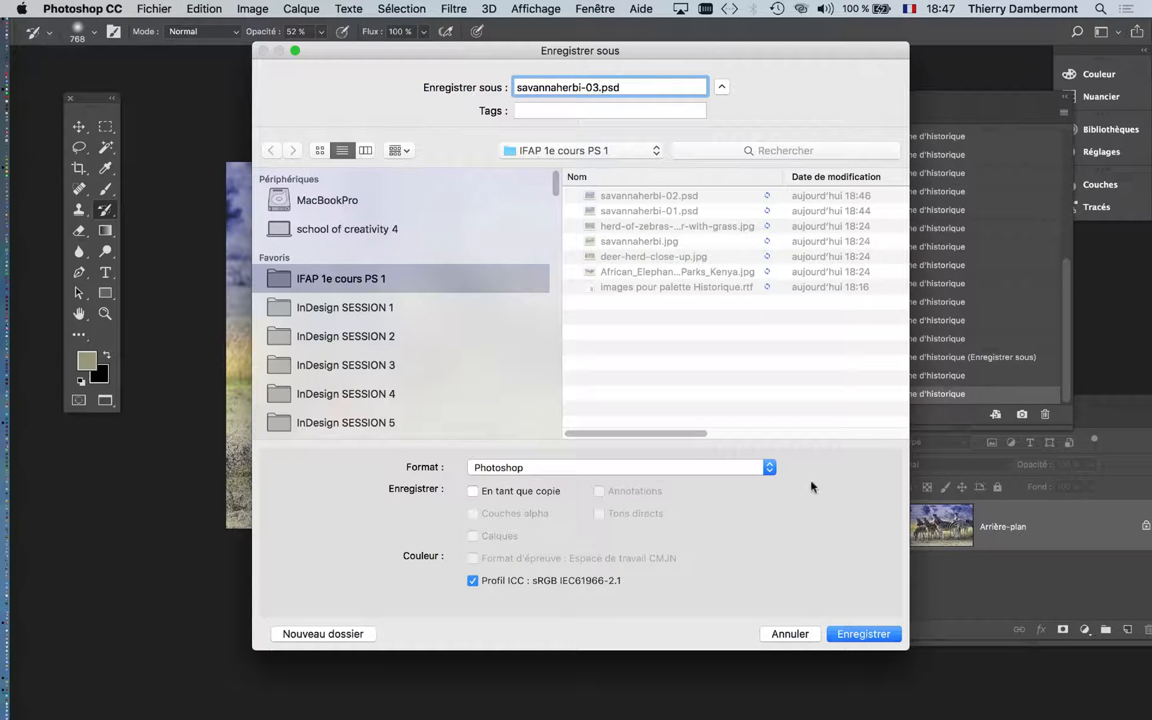
{"action": "left_click", "coordinate": [881, 637]}
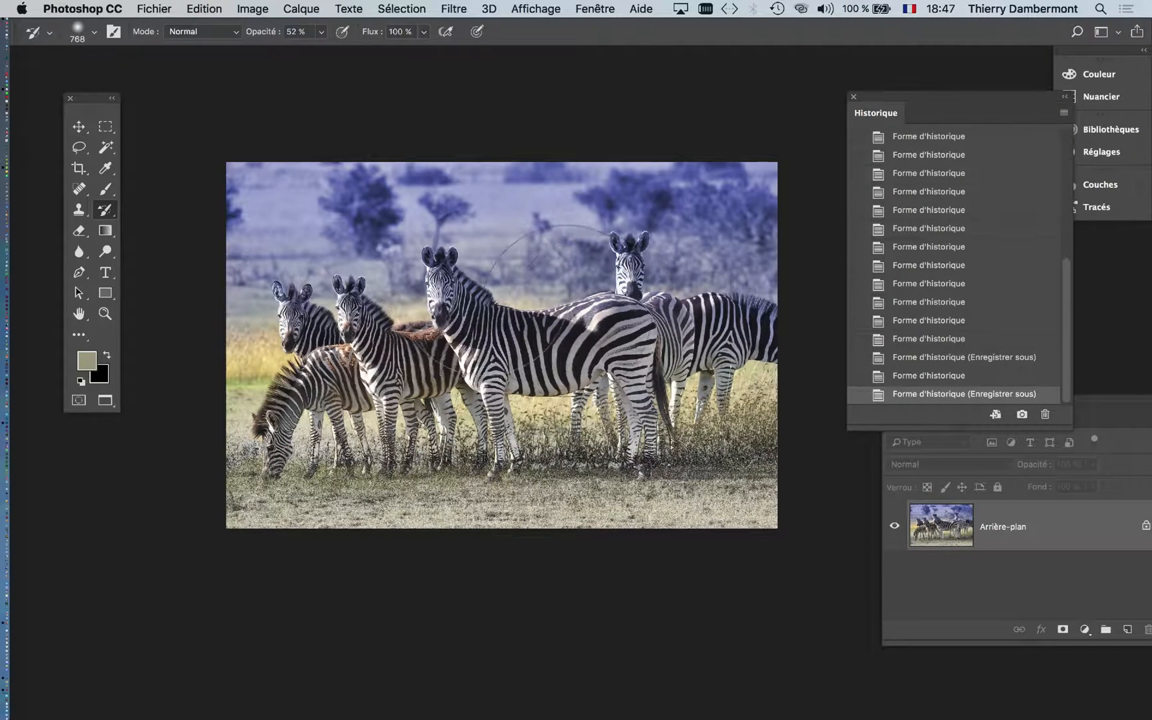
- Open the Courbes adjustment, move its dialog off the zebras, and shape the RVB curve with a lifted highlight point and an adjustable shadow point
{"action": "left_click", "coordinate": [443, 12]}
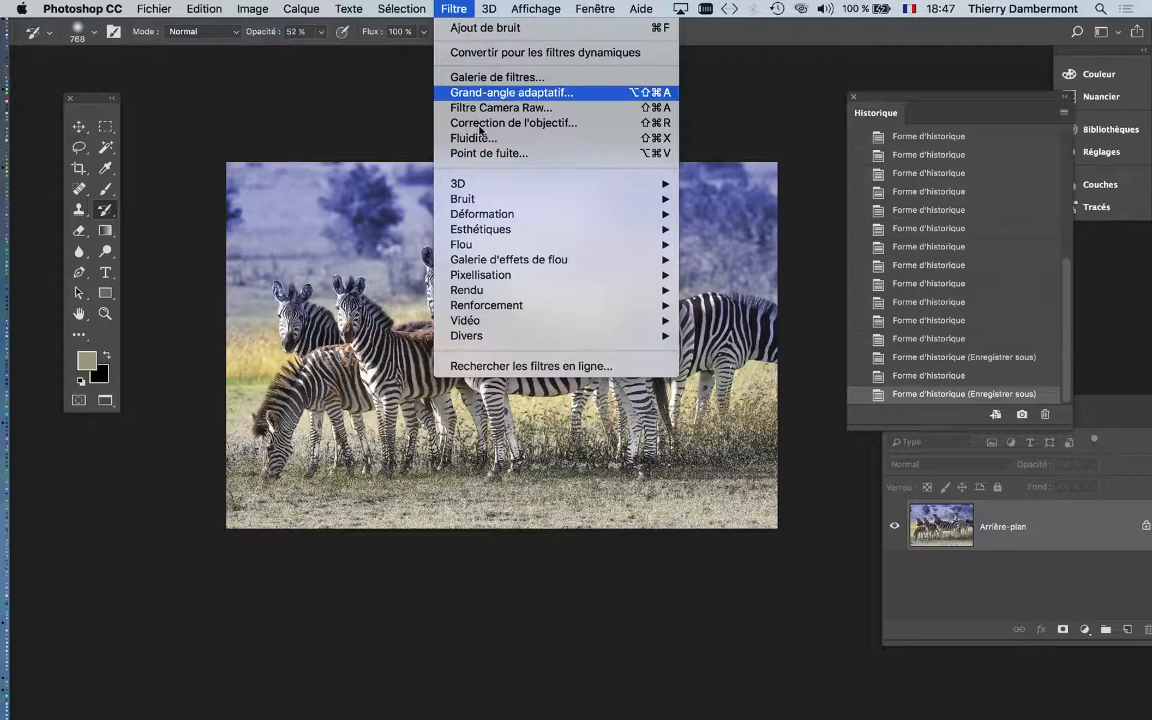
{"action": "mouse_move", "coordinate": [517, 251]}
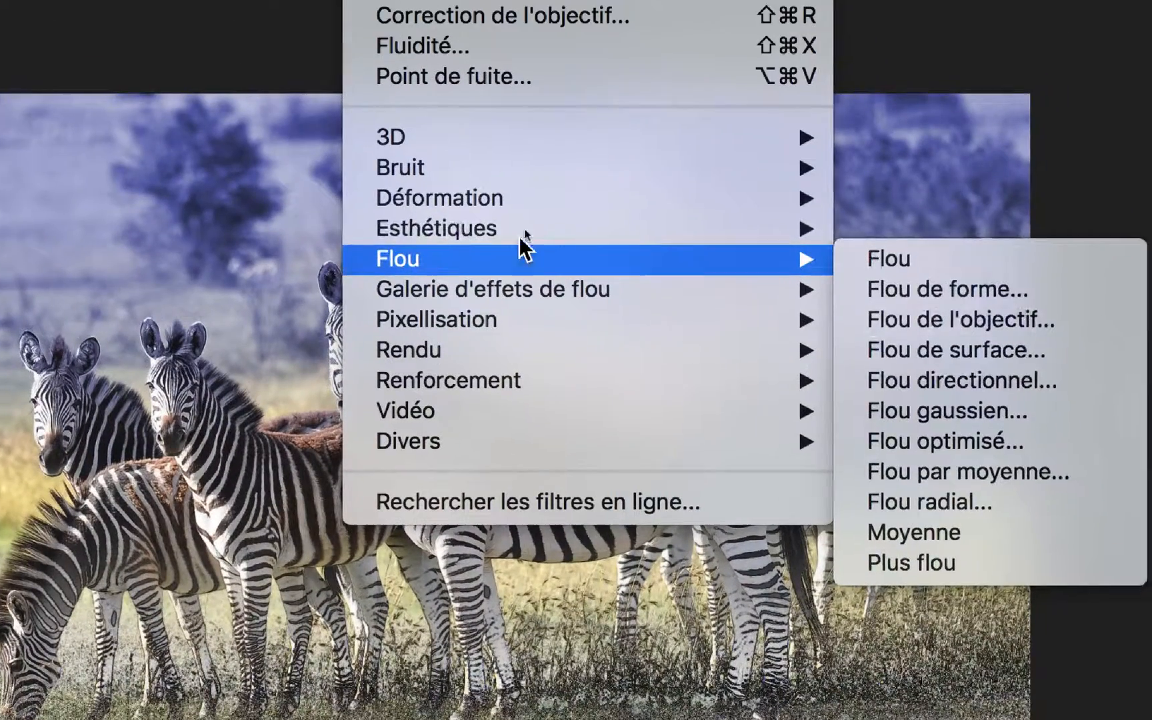
{"action": "mouse_move", "coordinate": [533, 230]}
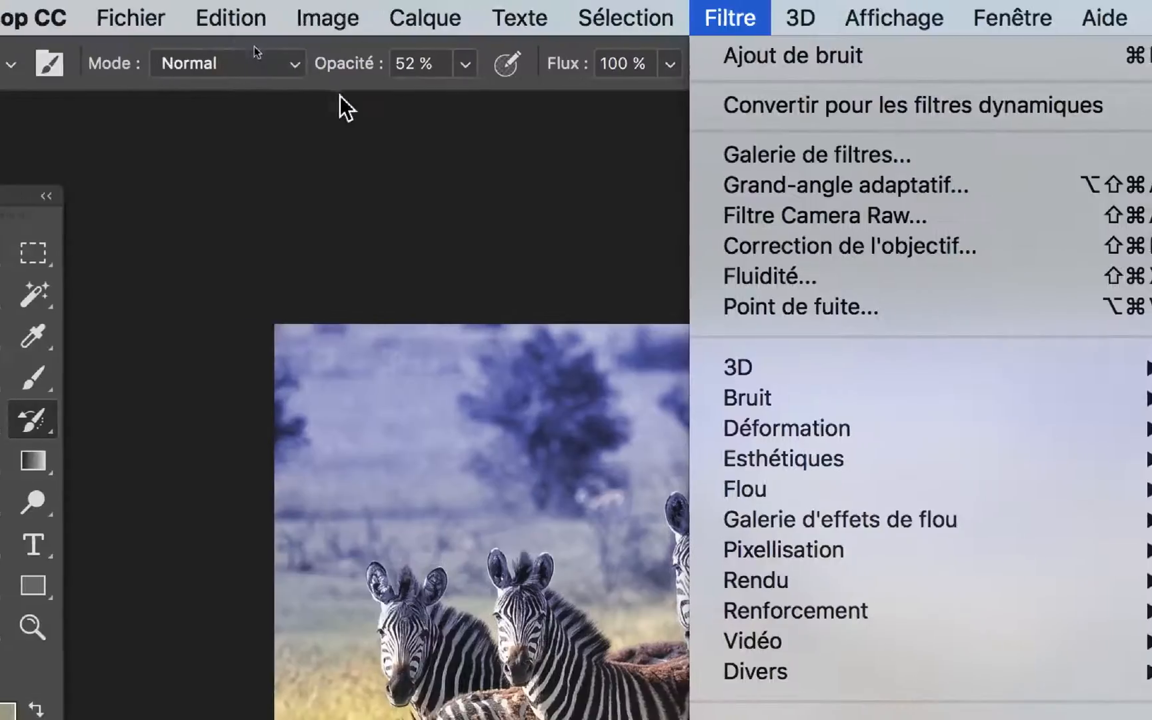
{"action": "mouse_move", "coordinate": [293, 12]}
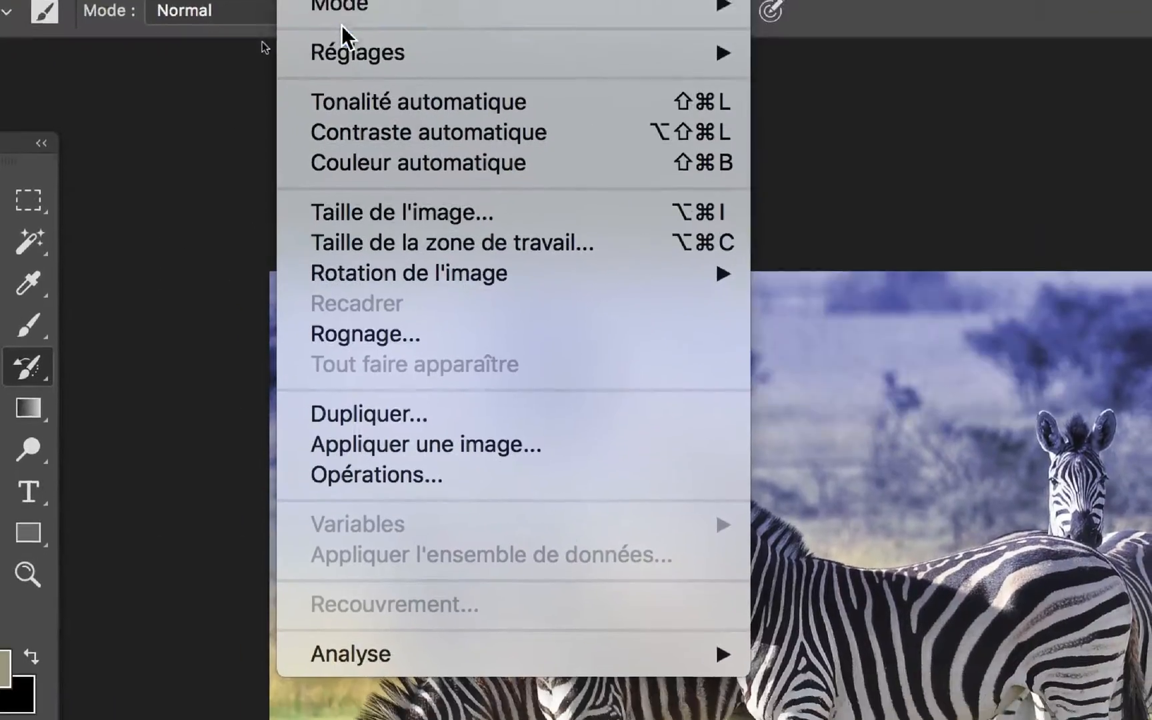
{"action": "mouse_move", "coordinate": [405, 106]}
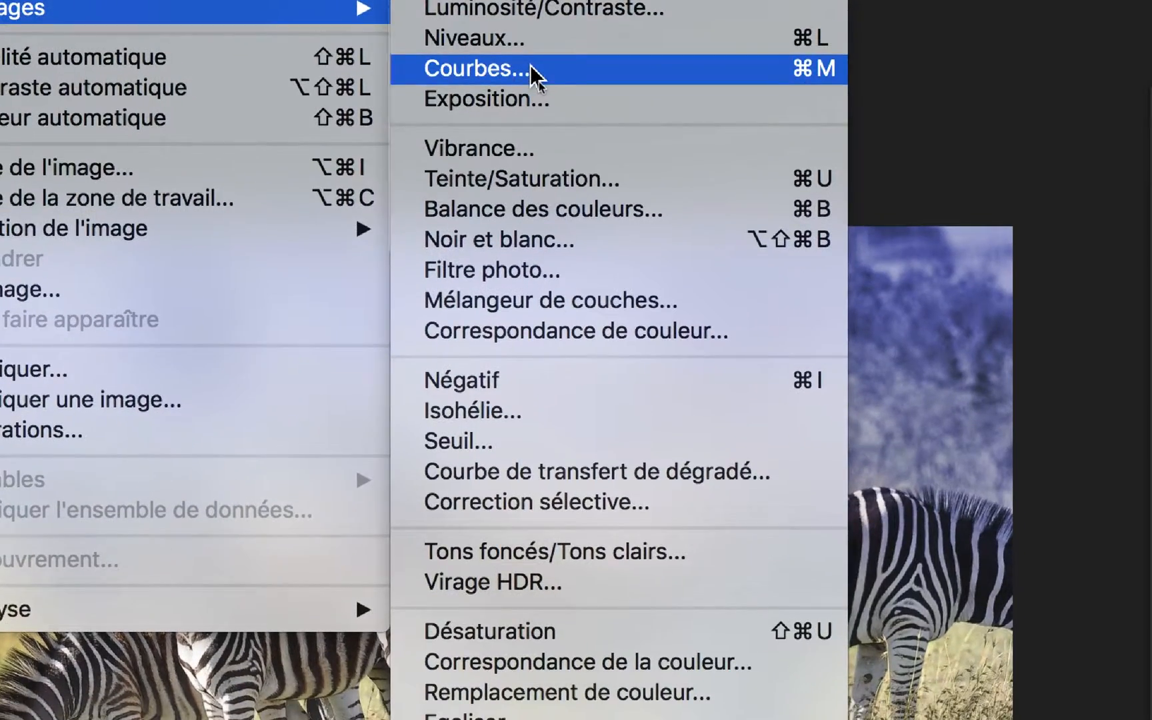
{"action": "left_click", "coordinate": [592, 30]}
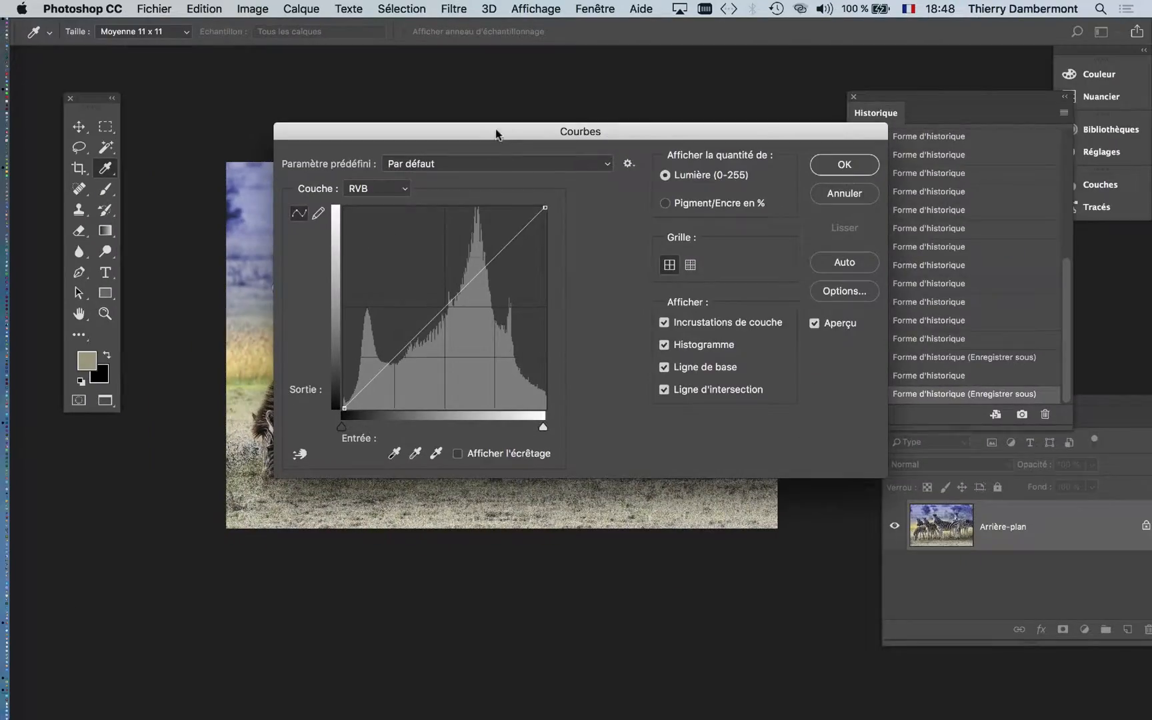
{"action": "left_click_drag", "start_coordinate": [495, 133], "coordinate": [914, 87]}
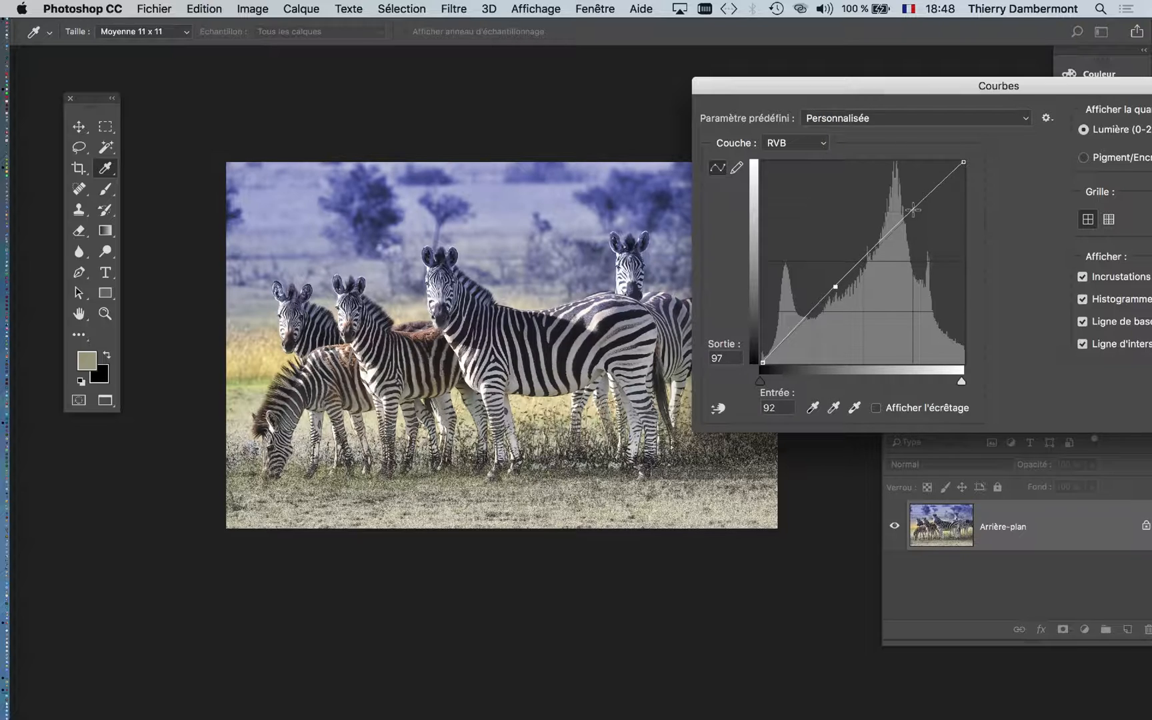
{"action": "left_click_drag", "start_coordinate": [912, 211], "coordinate": [903, 198]}
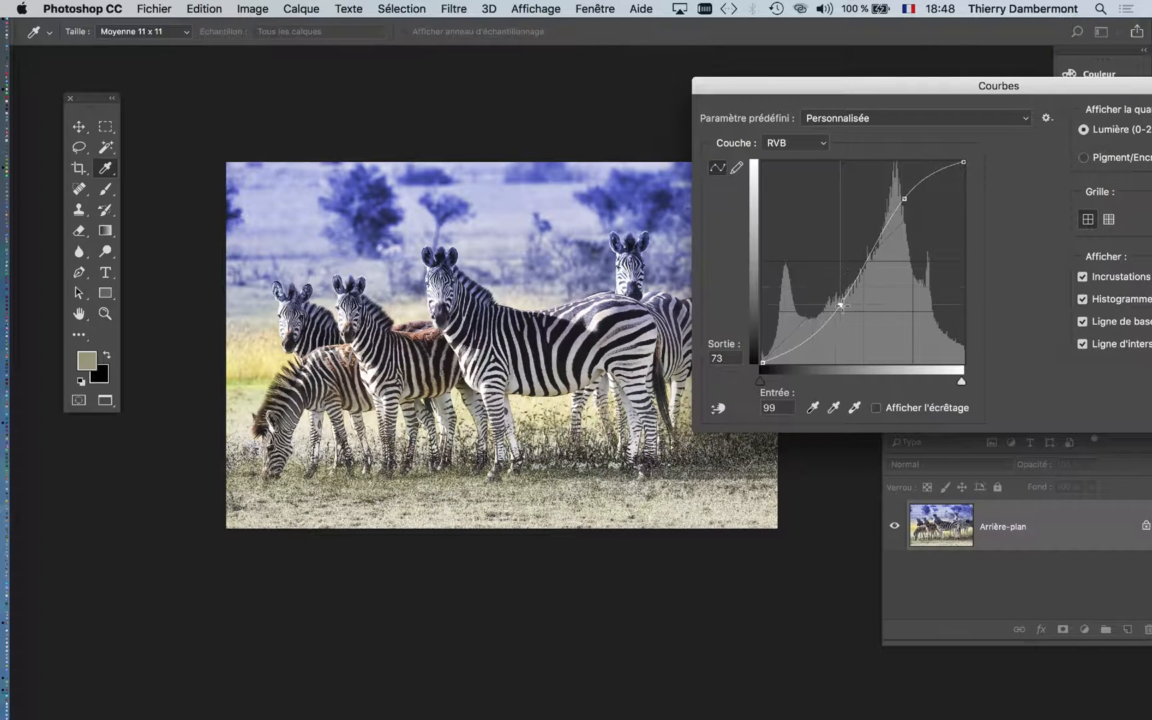
{"action": "left_click_drag", "start_coordinate": [840, 305], "coordinate": [835, 289]}
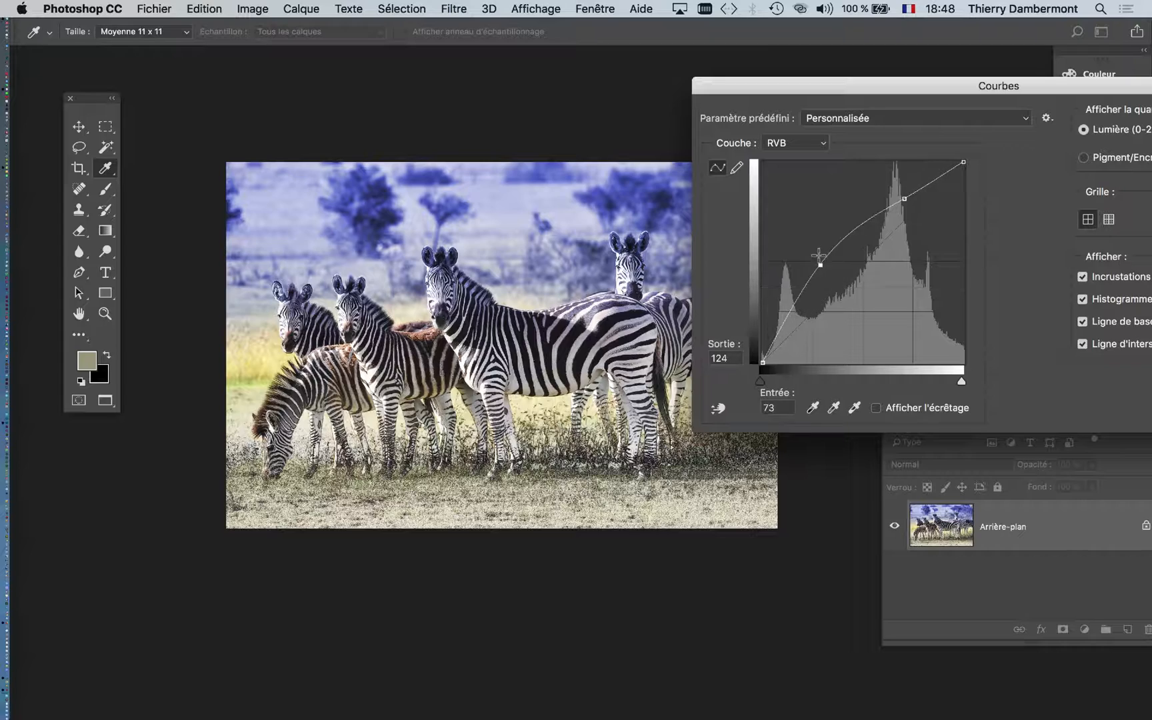
- Bend the RVB curve into alternating peaks and dips for a solarised effect, with a highlight point at input 198, output 185
{"action": "left_click_drag", "start_coordinate": [811, 248], "coordinate": [809, 248]}
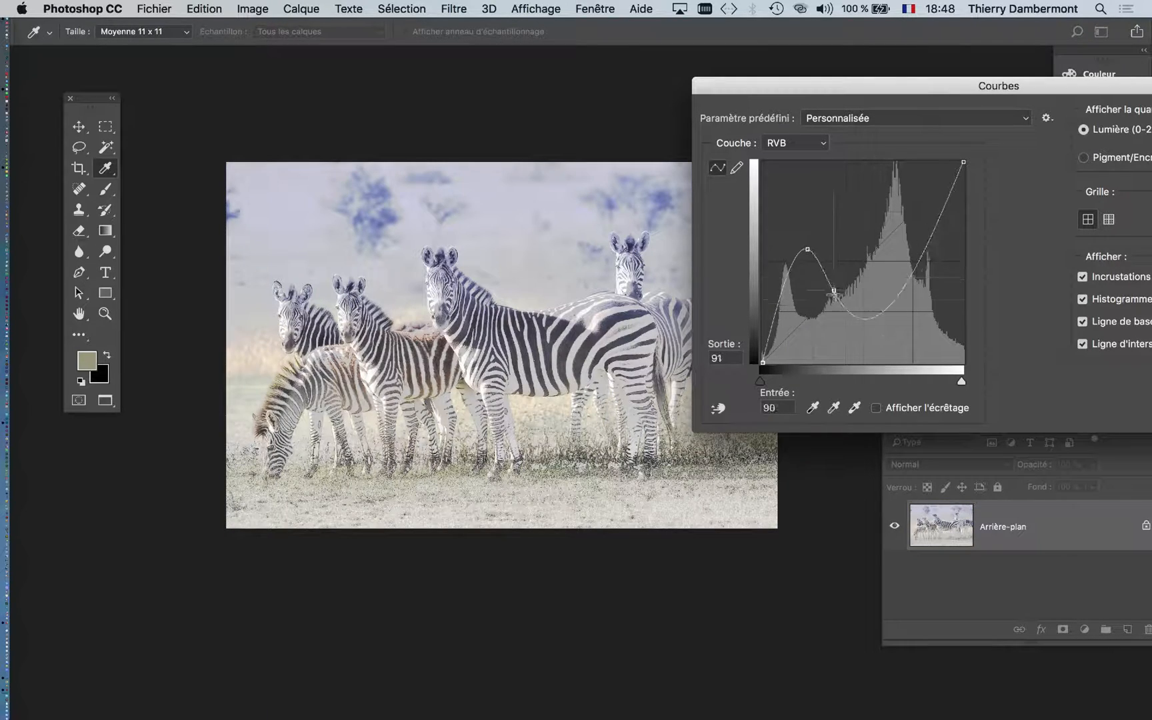
{"action": "left_click_drag", "start_coordinate": [833, 292], "coordinate": [835, 313]}
{"action": "left_click_drag", "start_coordinate": [855, 232], "coordinate": [855, 231]}
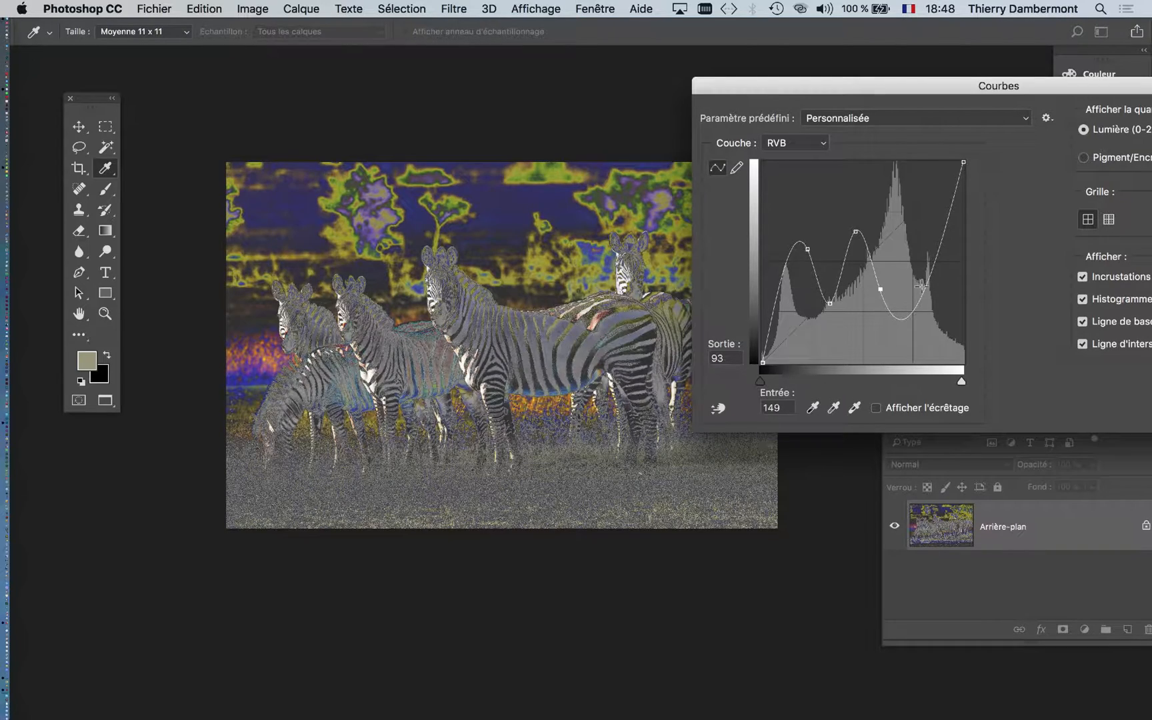
{"action": "left_click_drag", "start_coordinate": [922, 285], "coordinate": [919, 216]}
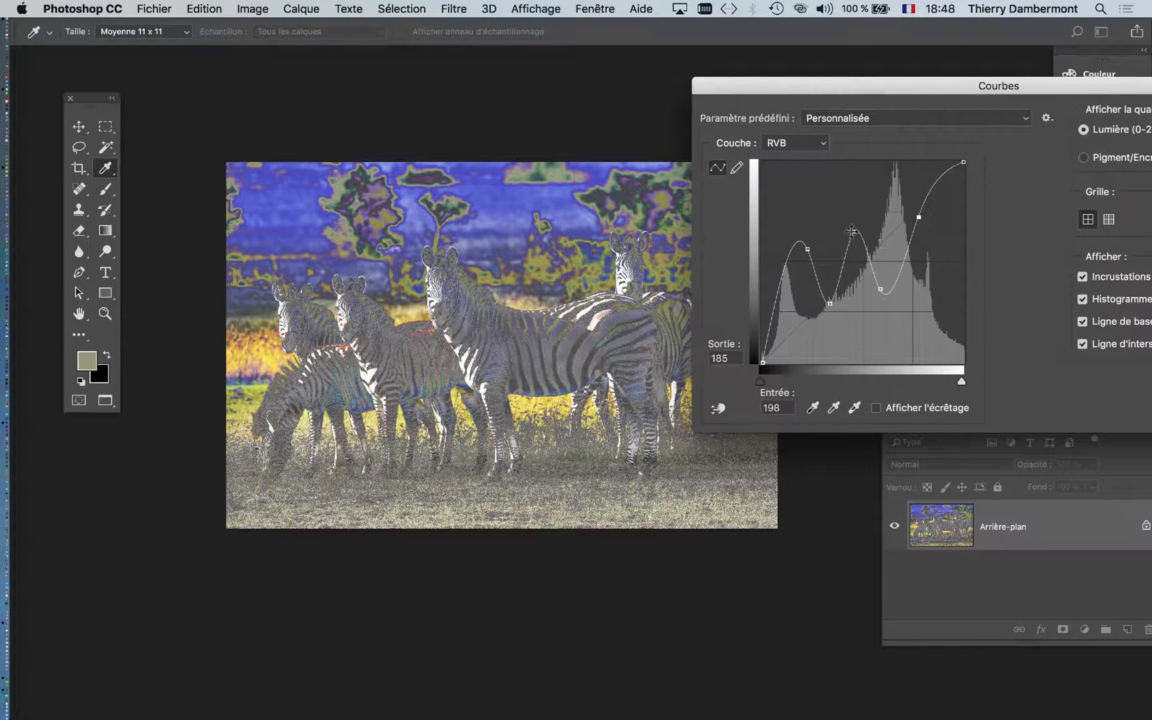
- Refine the solarisation curve by moving its inner points, placing one at input 67, output 122 and another at input 90, output 193
{"action": "left_click_drag", "start_coordinate": [853, 245], "coordinate": [855, 248]}
{"action": "mouse_move", "coordinate": [831, 313]}
{"action": "left_mouse_down"}
{"action": "mouse_move", "coordinate": [830, 335]}
{"action": "mouse_move", "coordinate": [833, 324]}
{"action": "left_mouse_up"}
{"action": "mouse_move", "coordinate": [807, 249]}
{"action": "left_mouse_down"}
{"action": "mouse_move", "coordinate": [814, 299]}
{"action": "mouse_move", "coordinate": [815, 266]}
{"action": "left_mouse_up"}
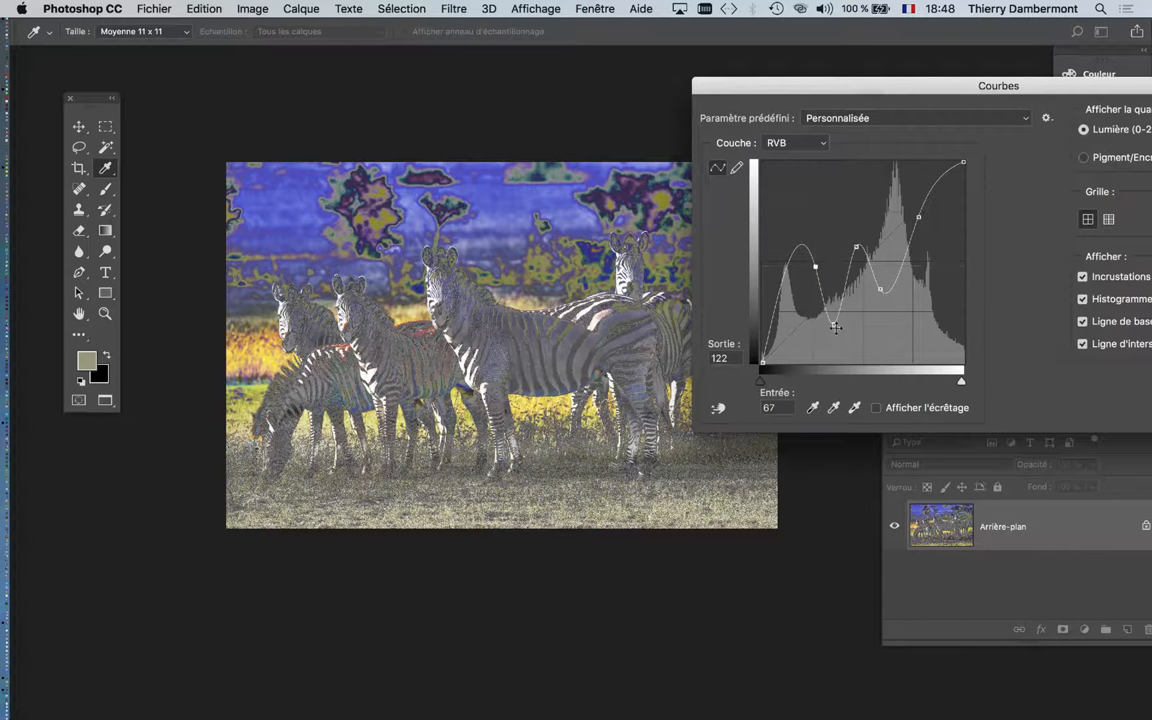
{"action": "left_click_drag", "start_coordinate": [835, 328], "coordinate": [835, 212]}
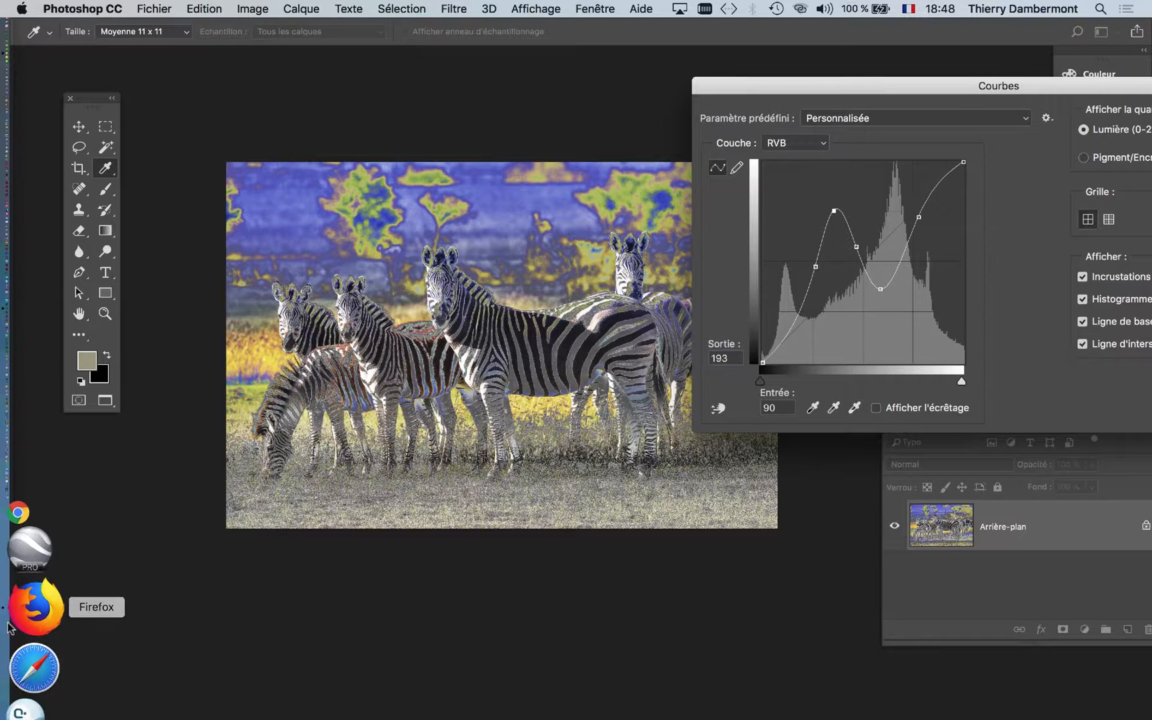
- Switch to Firefox and search Google Images for "man ray"
{"action": "left_click", "coordinate": [22, 626]}
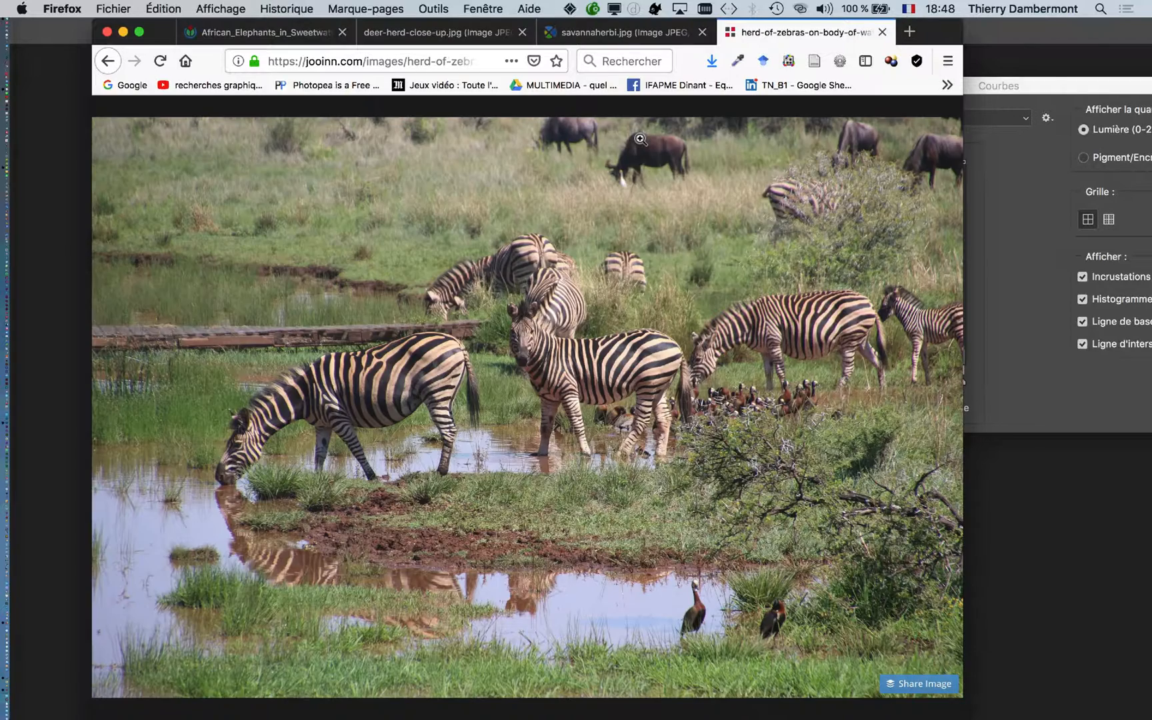
{"action": "left_click", "coordinate": [657, 61]}
{"action": "type", "text": "man ray"}
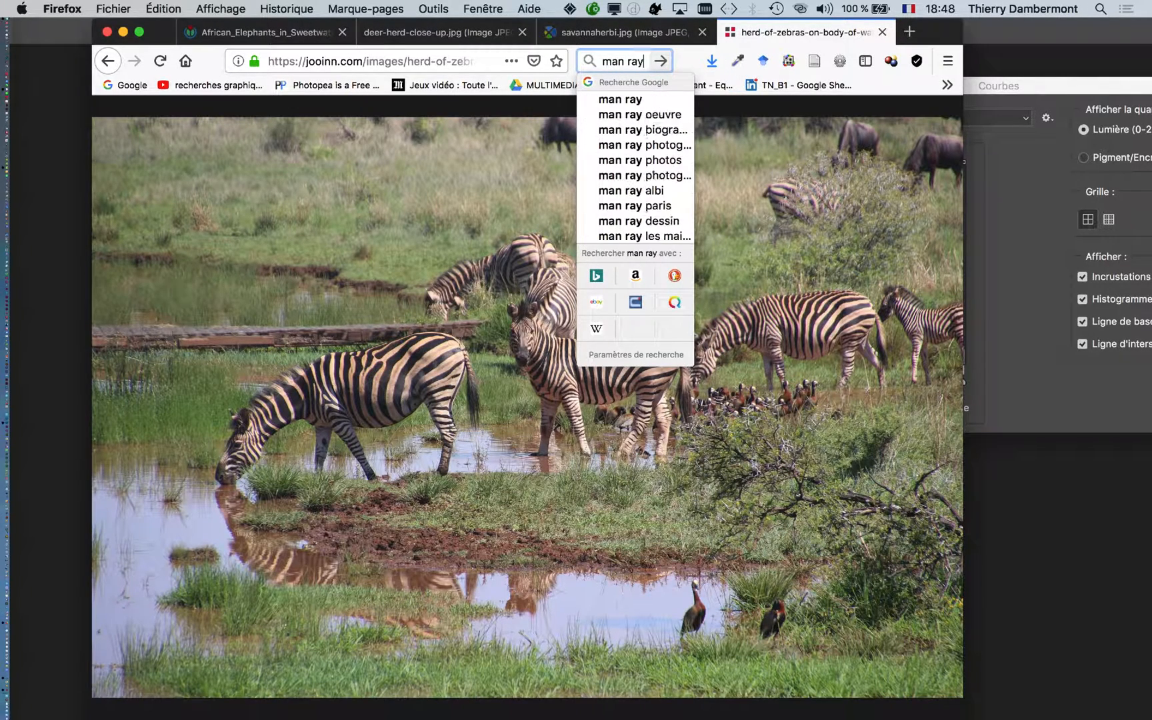
{"action": "key", "text": "Return"}
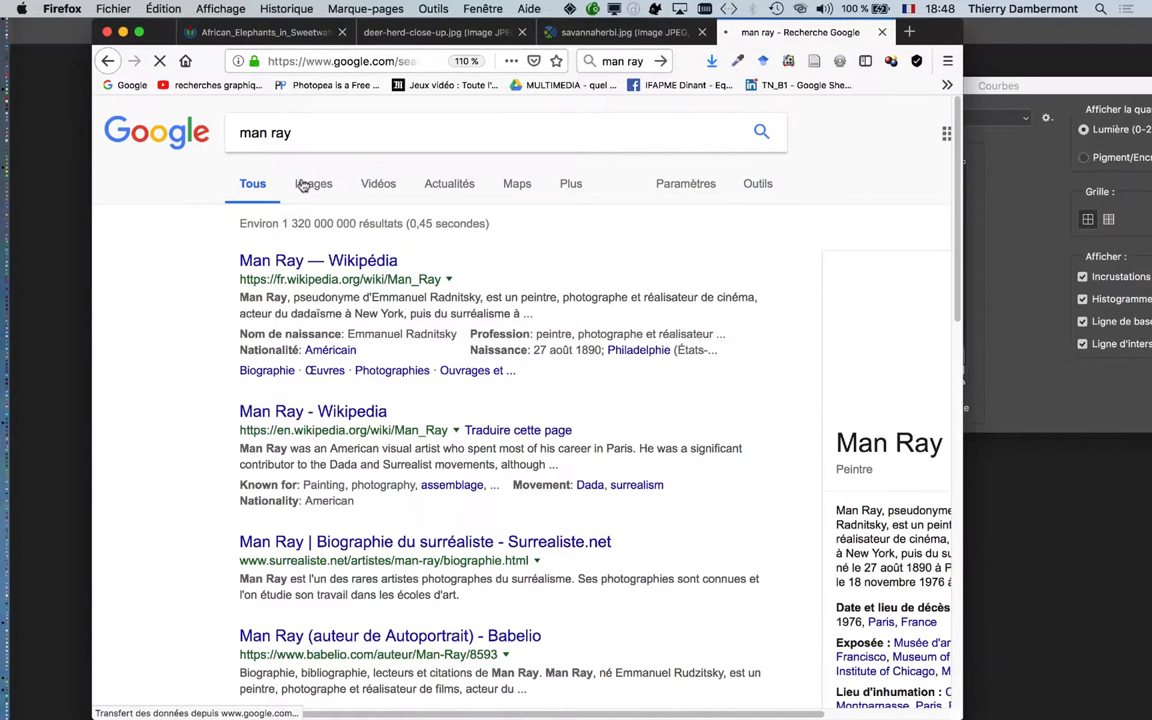
{"action": "left_click", "coordinate": [302, 188]}
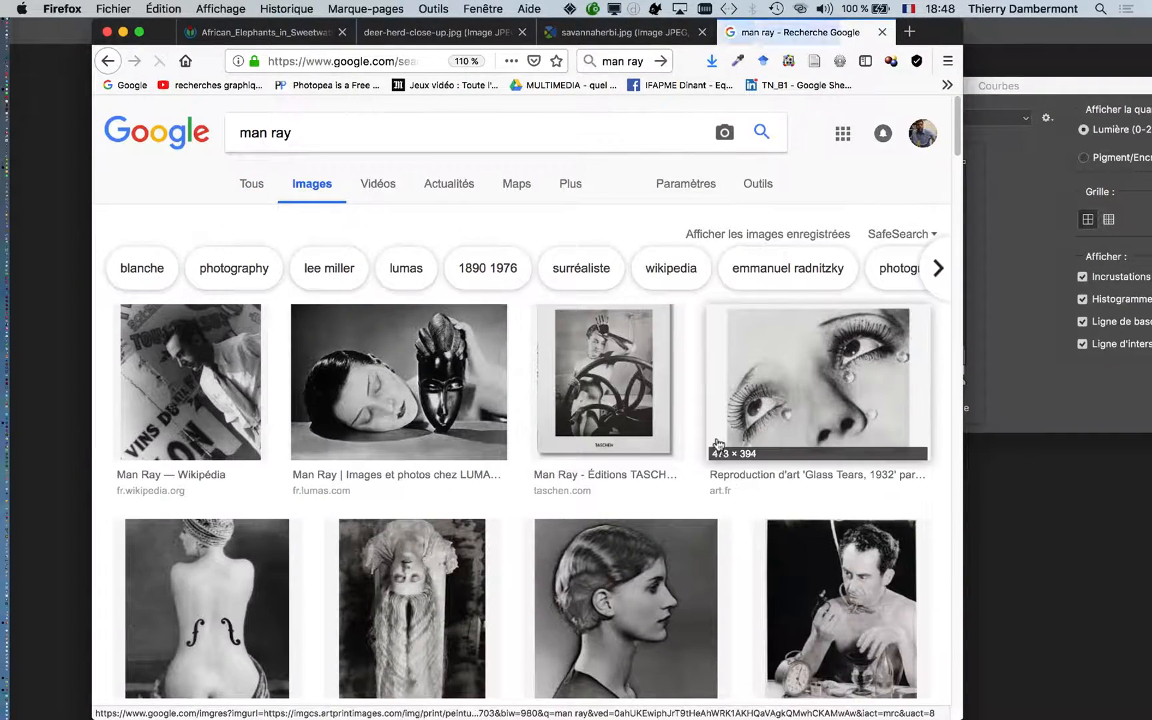
- Examine the Man Ray image results for examples of solarised photographs, and minimise the browser window
{"action": "scroll", "coordinate": [708, 450], "scroll_direction": "down", "scroll_amount": 5}
{"action": "scroll", "coordinate": [707, 451], "scroll_direction": "down", "scroll_amount": 5}
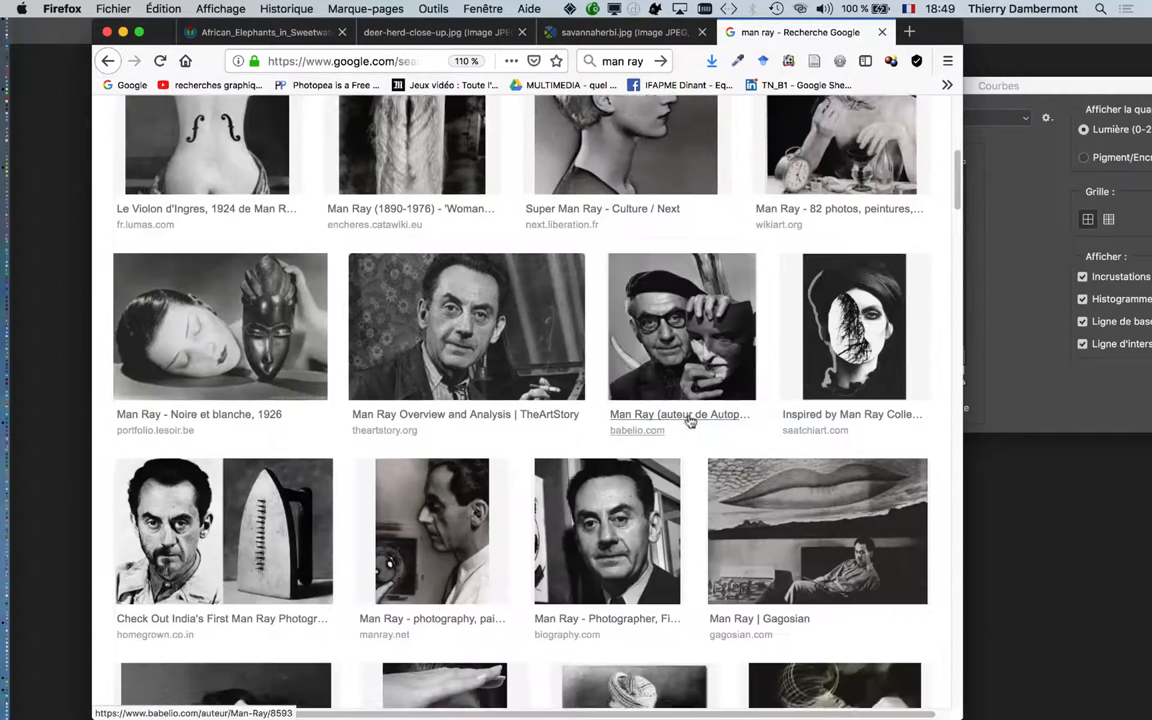
{"action": "scroll", "coordinate": [689, 417], "scroll_direction": "up", "scroll_amount": 4}
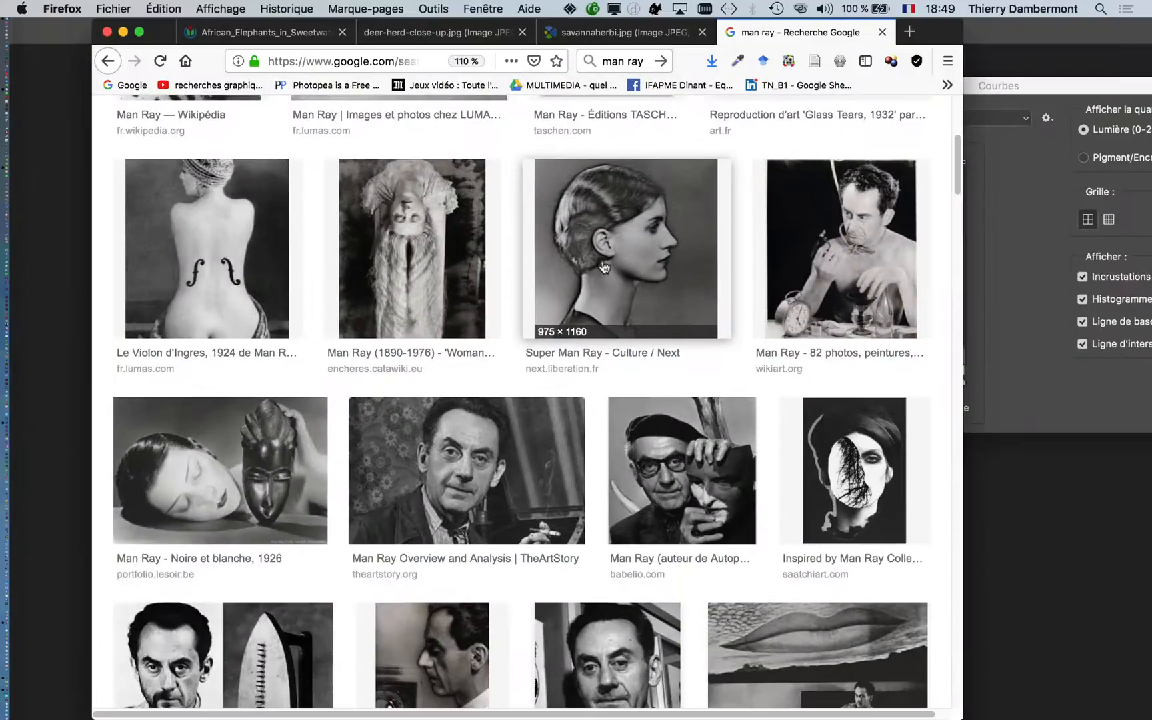
{"action": "scroll", "coordinate": [601, 293], "scroll_direction": "down", "scroll_amount": 8}
{"action": "scroll", "coordinate": [602, 294], "scroll_direction": "down", "scroll_amount": 6}
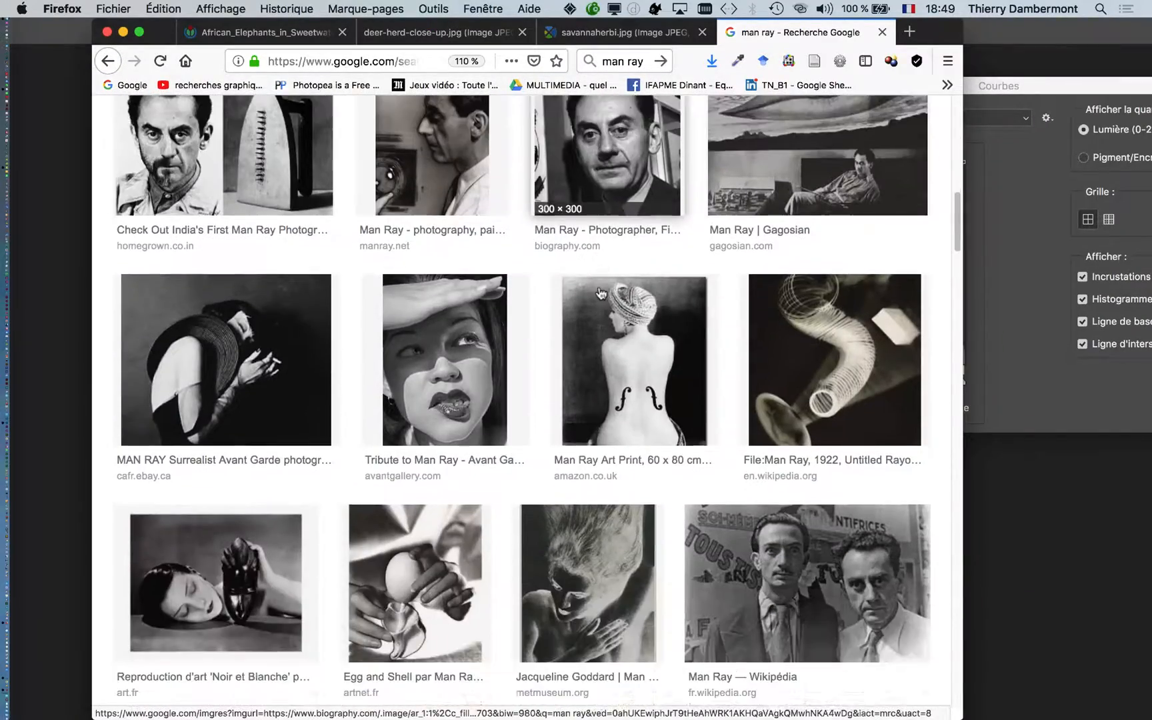
{"action": "scroll", "coordinate": [602, 296], "scroll_direction": "down", "scroll_amount": 3}
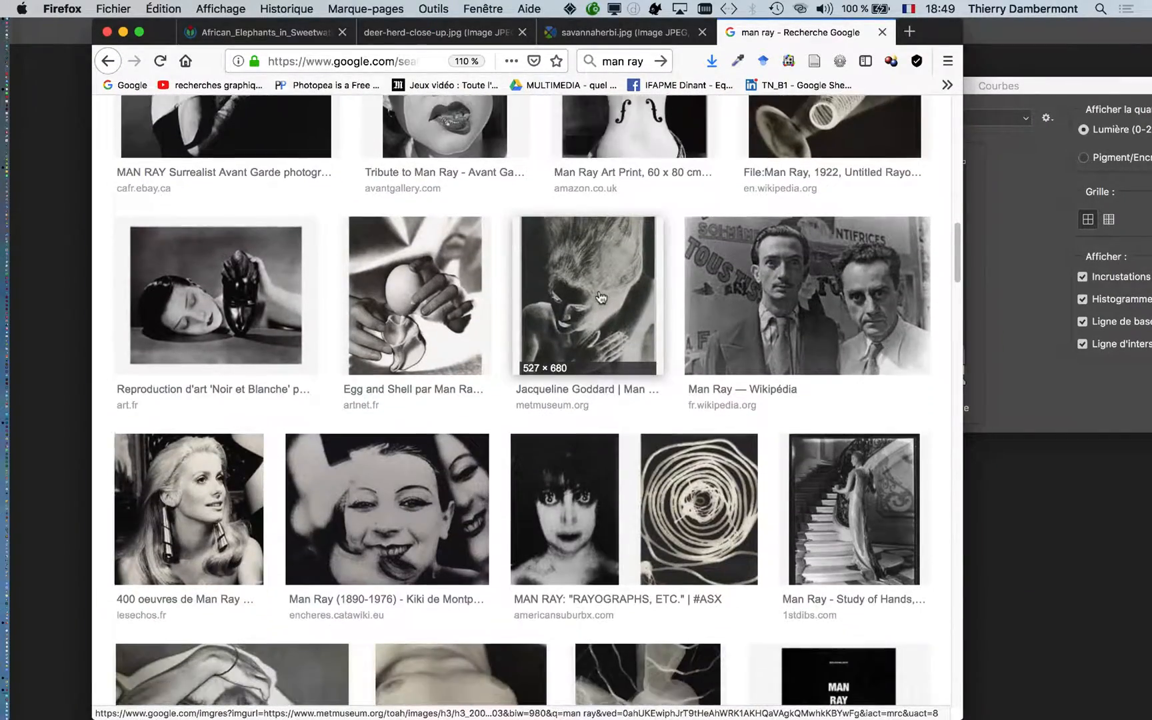
{"action": "scroll", "coordinate": [600, 298], "scroll_direction": "down", "scroll_amount": 5}
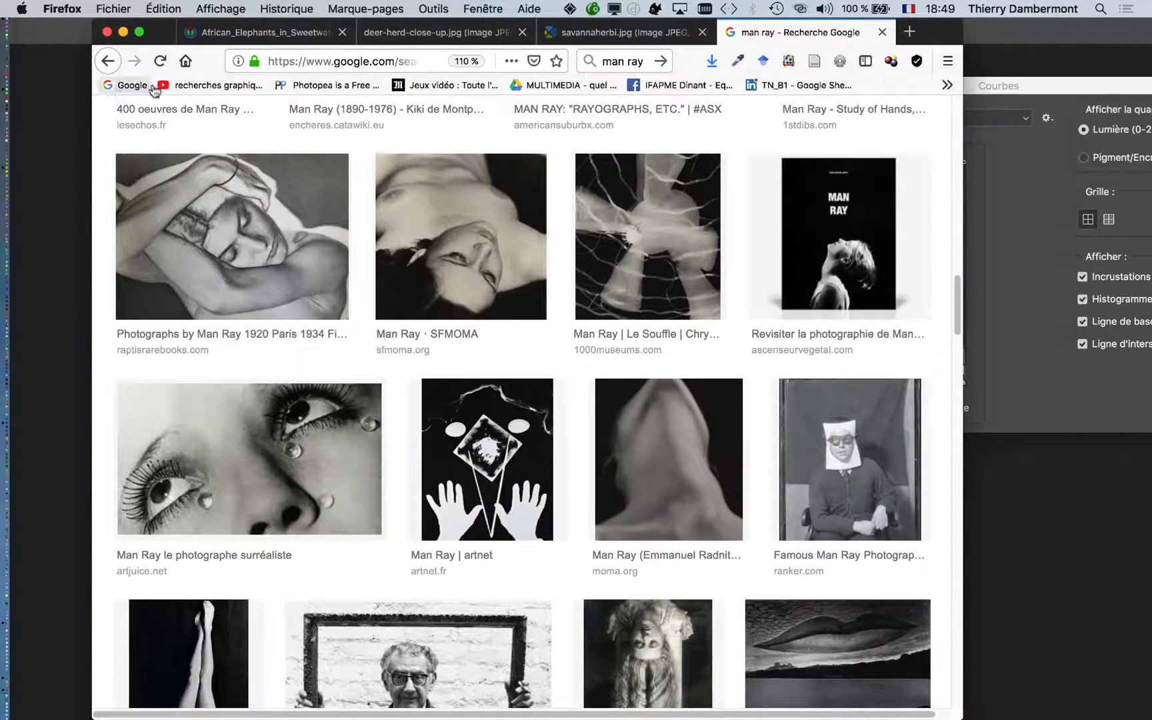
{"action": "scroll", "coordinate": [333, 173], "scroll_direction": "up", "scroll_amount": 10}
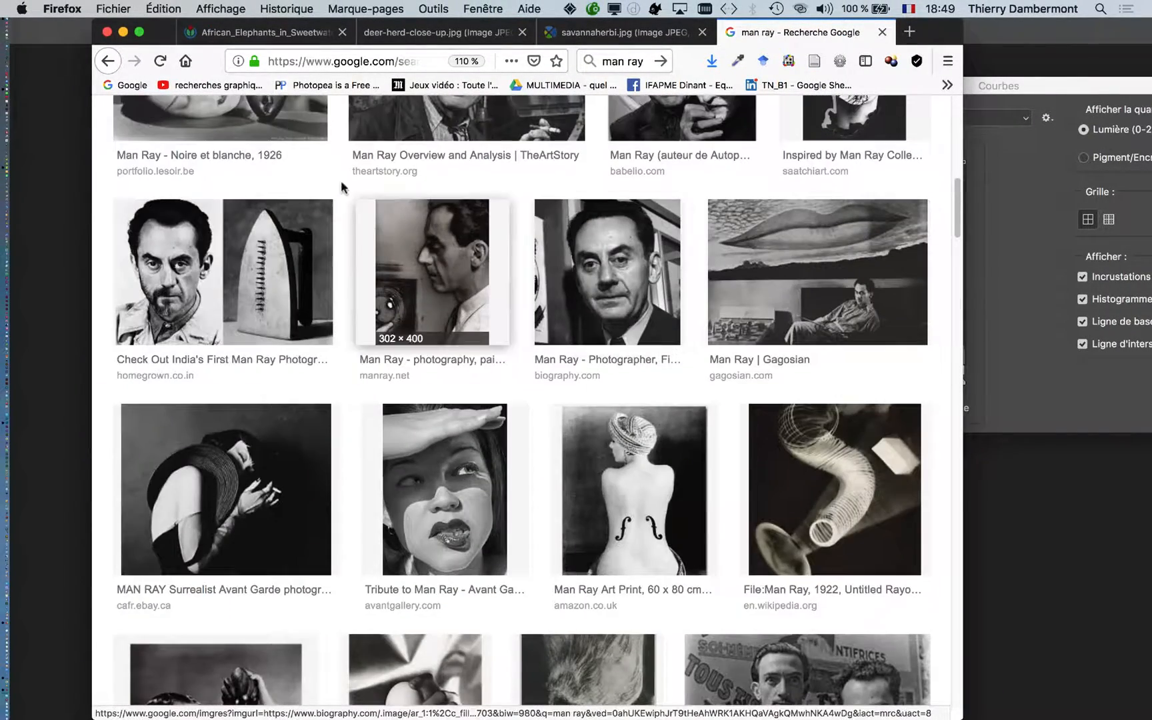
{"action": "left_click", "coordinate": [123, 32]}
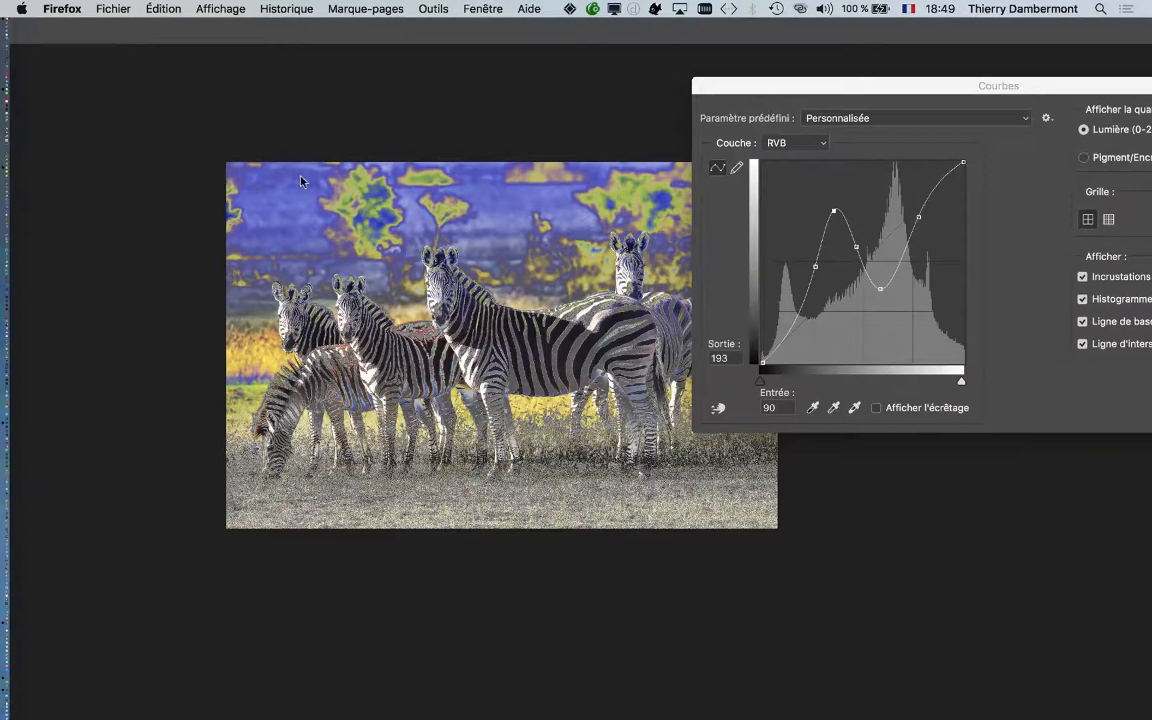
- Switch back to Photoshop, apply the Courbes adjustment to the photo, and activate the History Brush
{"action": "left_click", "coordinate": [1055, 87]}
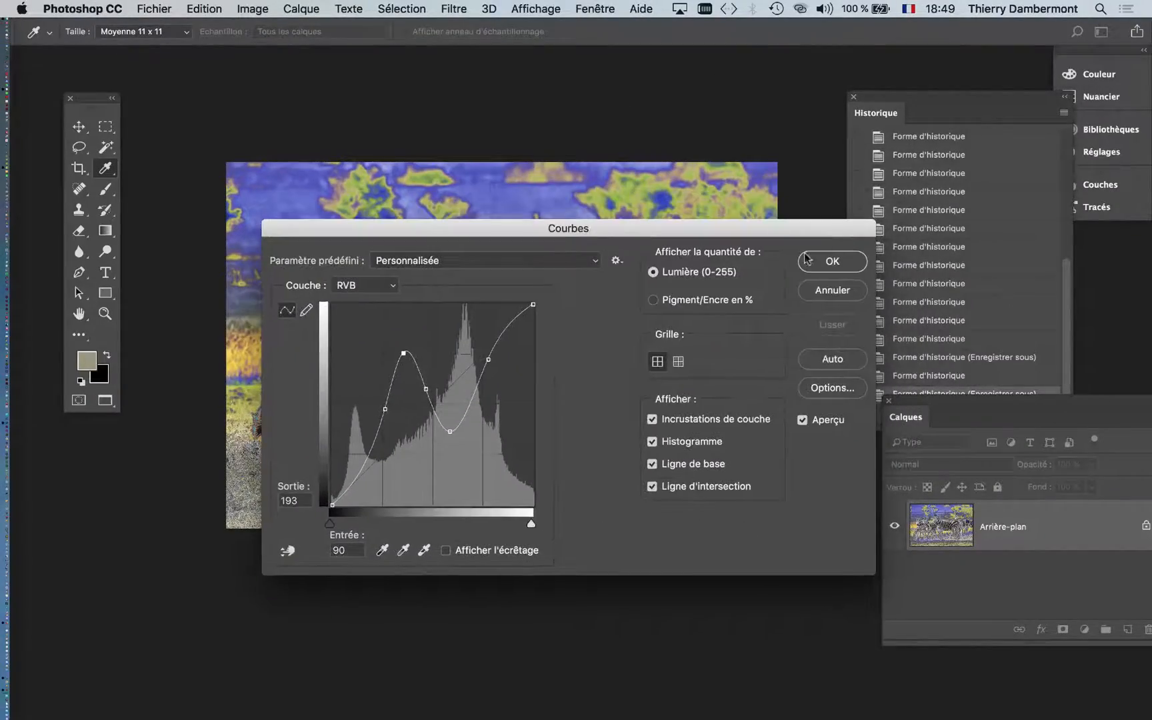
{"action": "left_click", "coordinate": [833, 262]}
{"action": "key", "text": "y"}
{"action": "scroll", "coordinate": [380, 473], "scroll_direction": "up", "scroll_amount": 3}
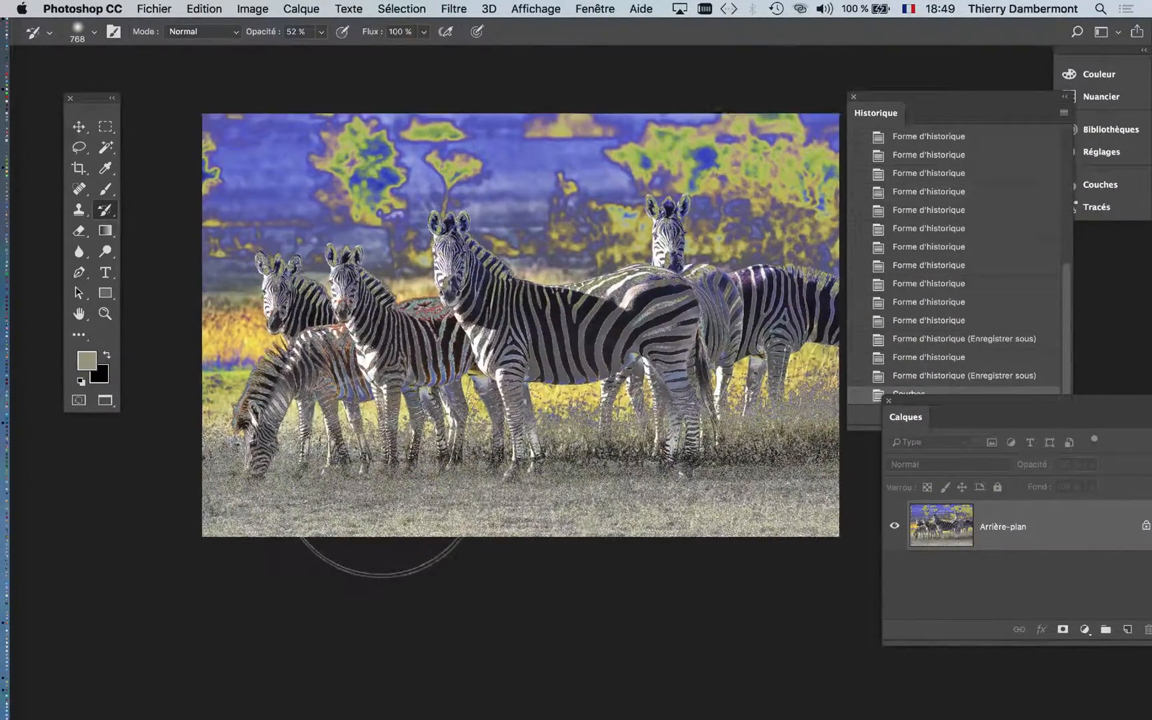
- Save the solarised photo as savannaherbi-04.psd and move the Calques panel clear of the Historique panel
{"action": "left_click", "coordinate": [154, 8]}
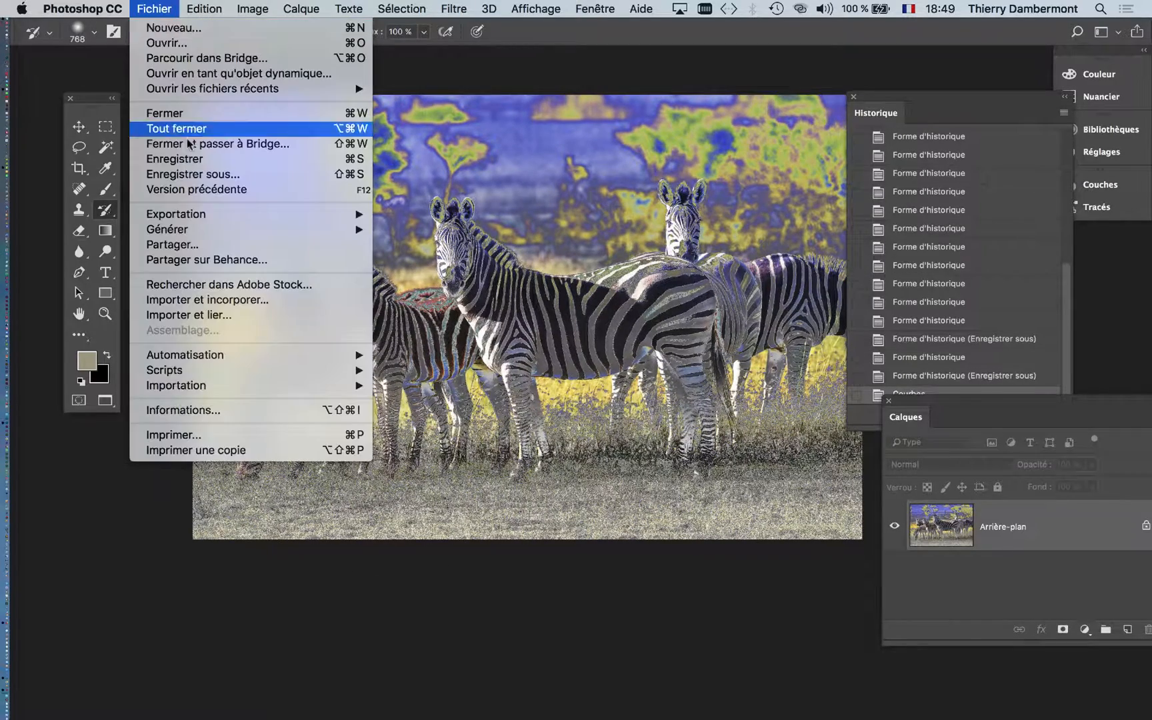
{"action": "left_click", "coordinate": [202, 175]}
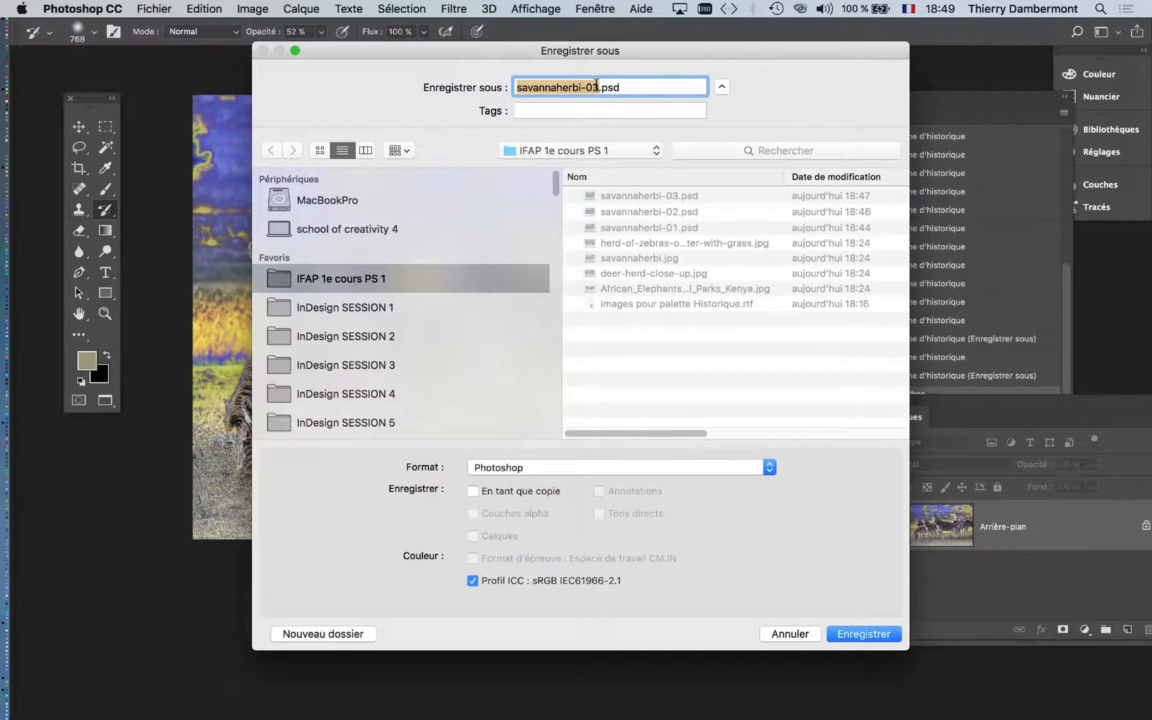
{"action": "left_click", "coordinate": [595, 87]}
{"action": "type", "text": "4"}
{"action": "key", "text": "Return"}
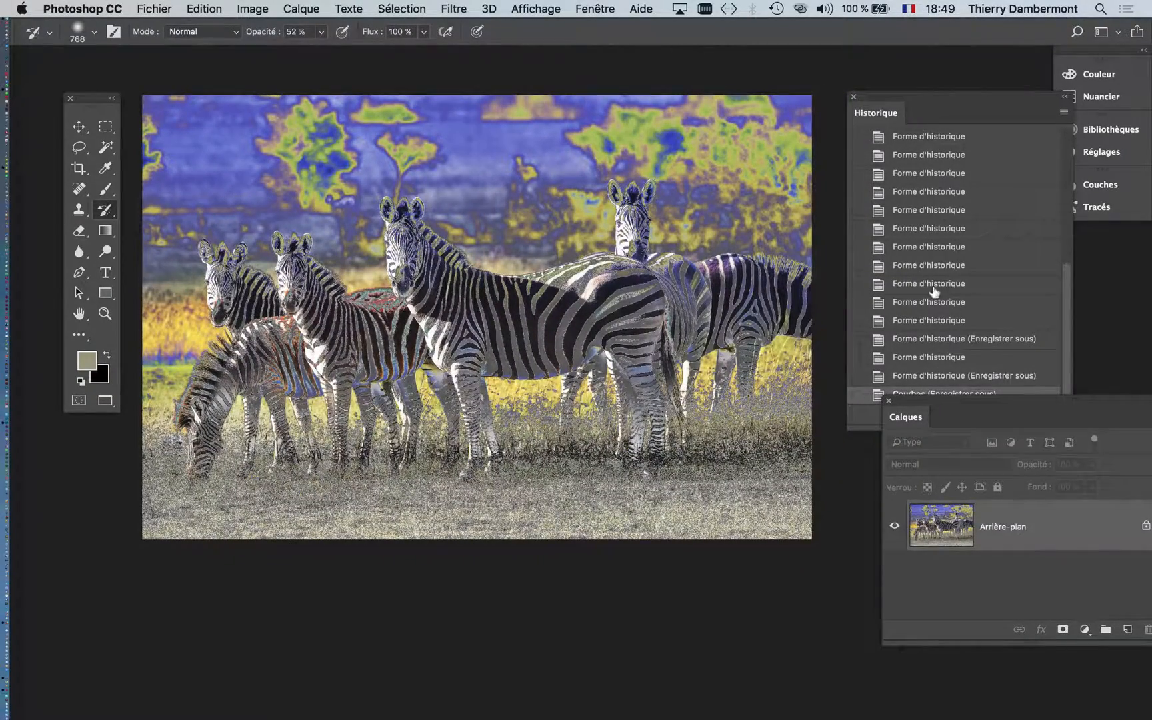
{"action": "left_click_drag", "start_coordinate": [922, 399], "coordinate": [960, 495]}
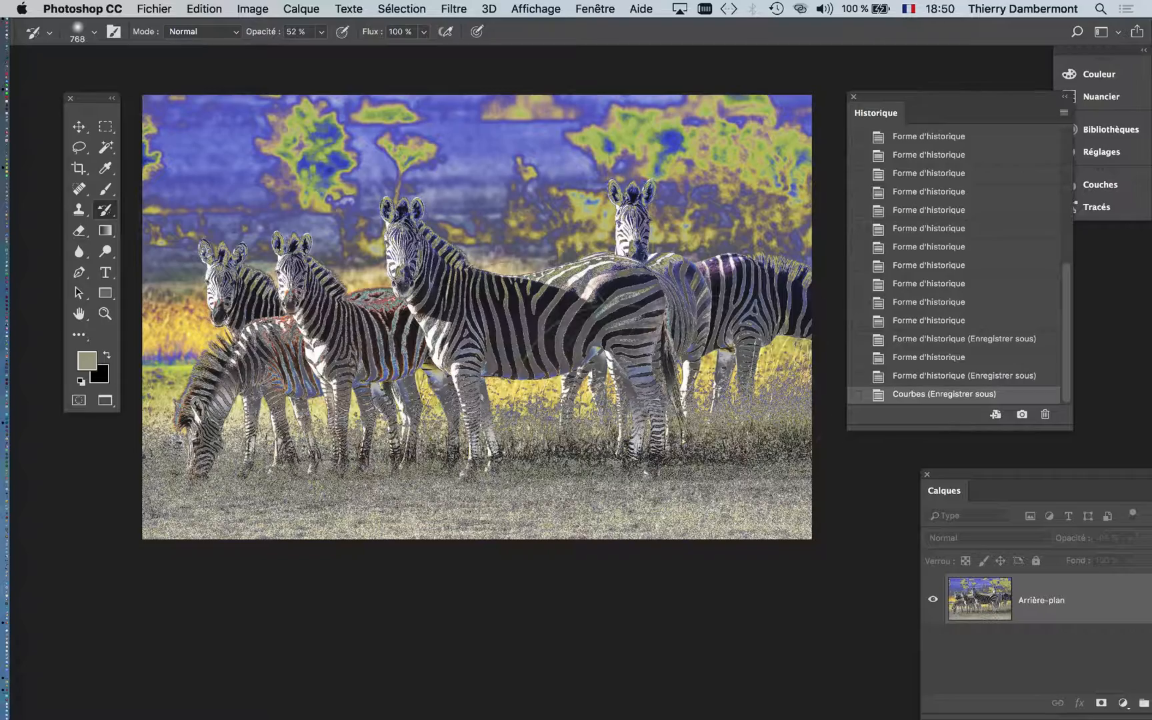
- Compare the Courbes history state with the saved state just before it, and make that earlier state the History Brush source
{"action": "left_click", "coordinate": [473, 401], "text": "ctrl+alt"}
{"action": "left_click_drag", "start_coordinate": [474, 402], "coordinate": [385, 410]}
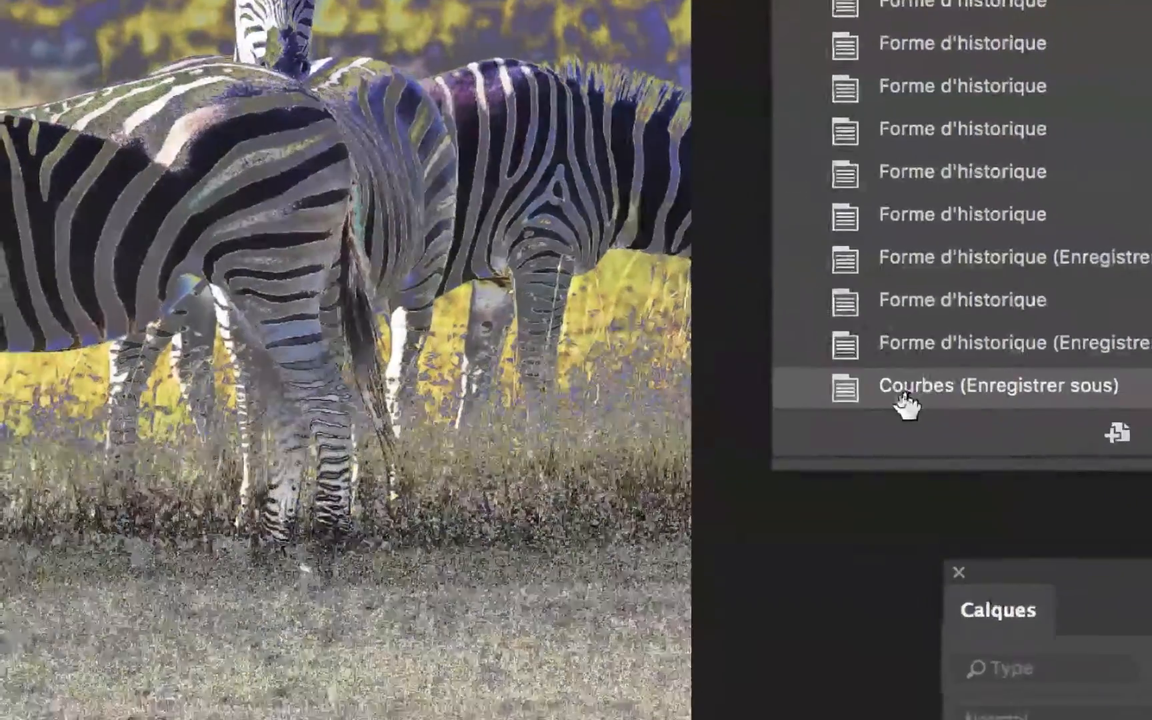
{"action": "left_click", "coordinate": [903, 353]}
{"action": "left_click", "coordinate": [903, 392]}
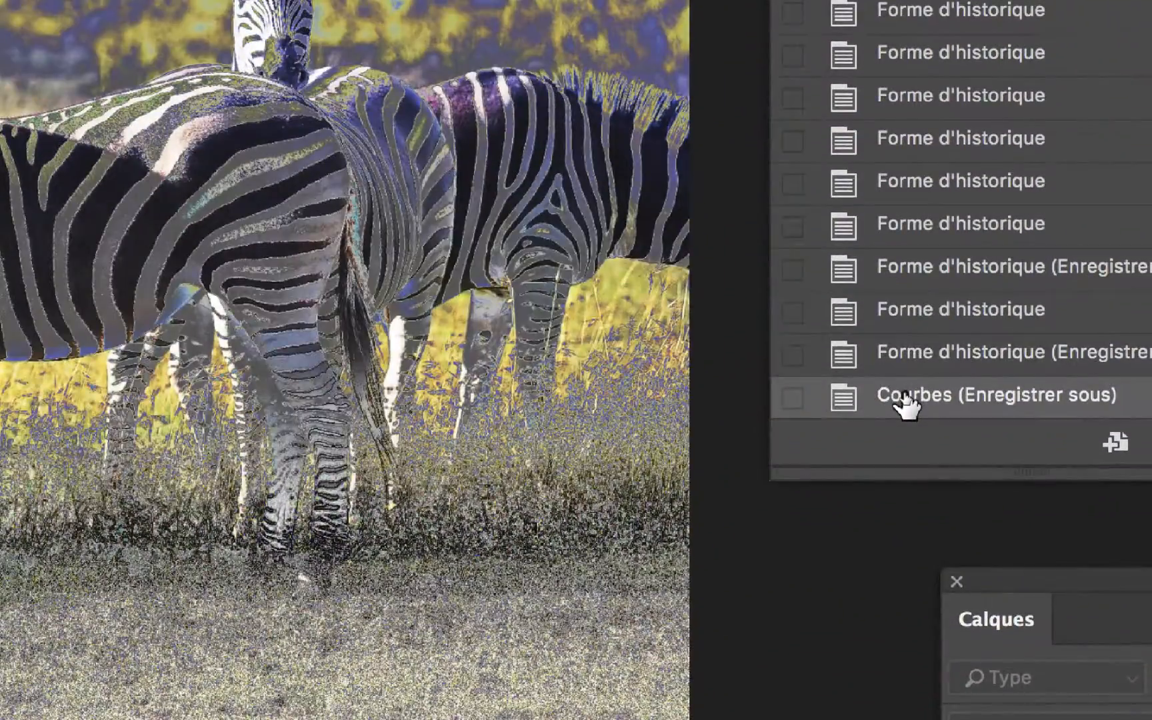
{"action": "left_click", "coordinate": [903, 352]}
{"action": "left_click", "coordinate": [903, 394]}
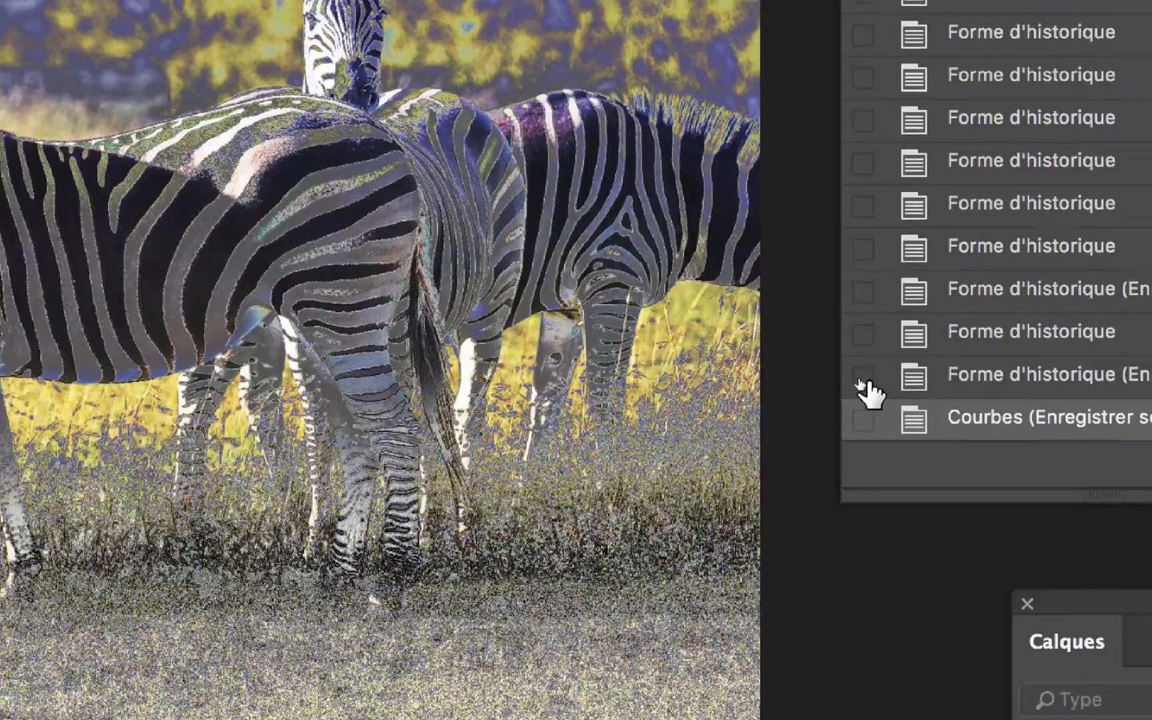
{"action": "left_click", "coordinate": [862, 375]}
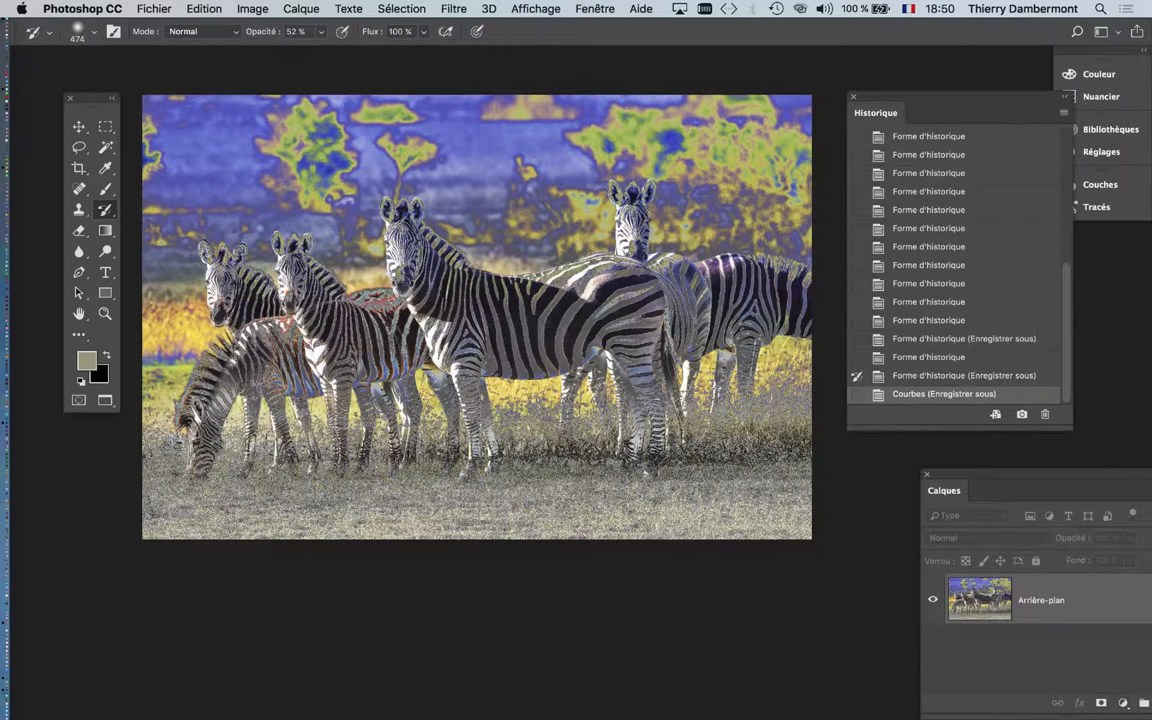
- Set the History Brush opacity to 100 %
{"action": "left_click_drag", "start_coordinate": [323, 379], "coordinate": [248, 393]}
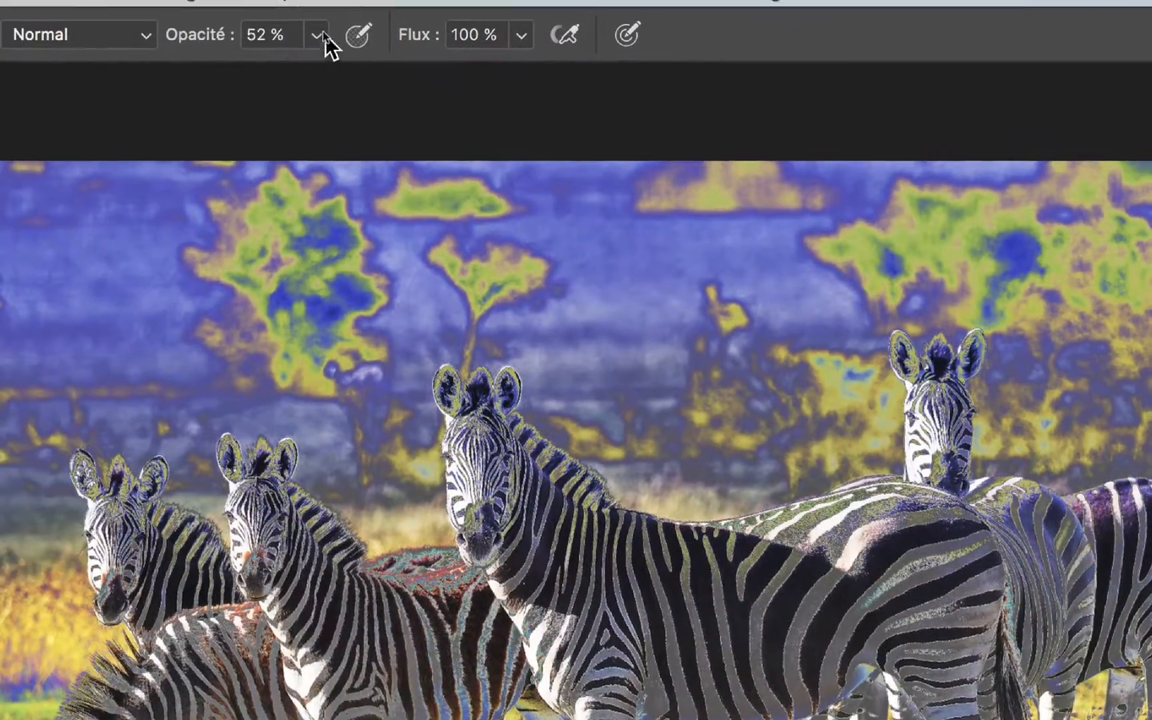
{"action": "left_click", "coordinate": [321, 32]}
{"action": "left_click_drag", "start_coordinate": [322, 48], "coordinate": [386, 51]}
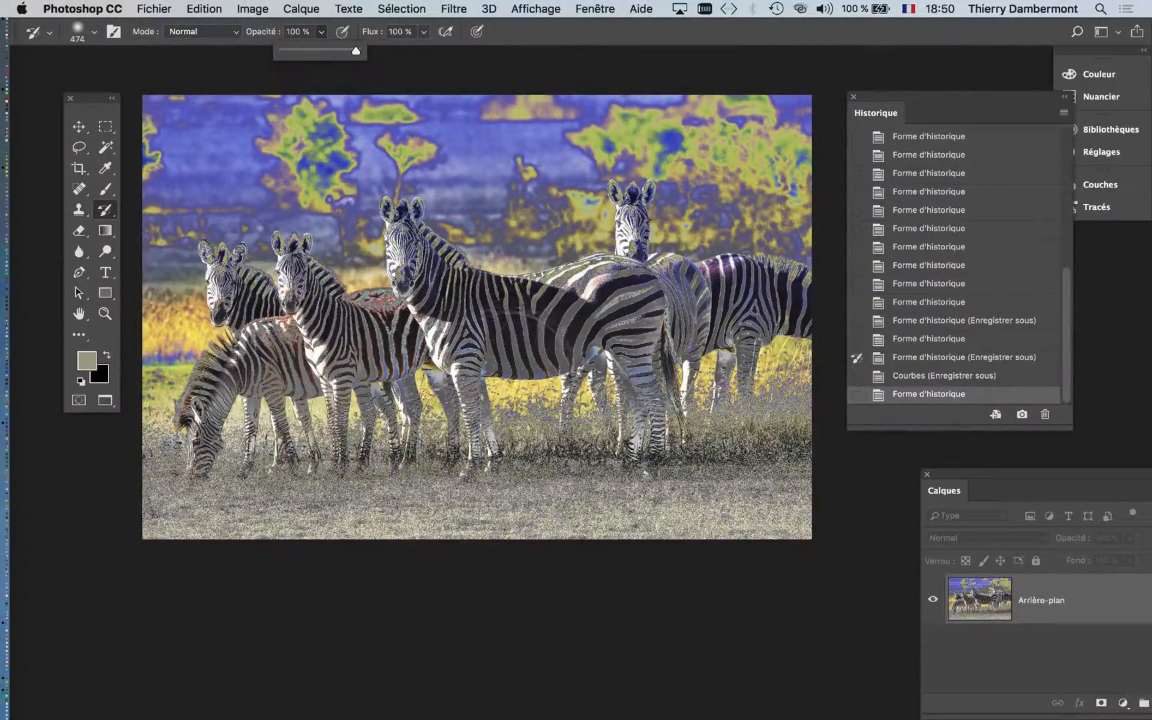
- Paint with the History Brush over the zebras' bodies and legs to restore their look from before the Courbes adjustment
{"action": "mouse_move", "coordinate": [497, 371]}
{"action": "left_mouse_down"}
{"action": "mouse_move", "coordinate": [268, 381]}
{"action": "mouse_move", "coordinate": [302, 393]}
{"action": "mouse_move", "coordinate": [272, 394]}
{"action": "left_mouse_up"}
{"action": "left_click_drag", "start_coordinate": [330, 363], "coordinate": [304, 363]}
{"action": "left_click_drag", "start_coordinate": [448, 319], "coordinate": [427, 318]}
{"action": "mouse_move", "coordinate": [416, 257]}
{"action": "left_mouse_down"}
{"action": "mouse_move", "coordinate": [410, 246]}
{"action": "mouse_move", "coordinate": [404, 256]}
{"action": "left_mouse_up"}
{"action": "mouse_move", "coordinate": [587, 326]}
{"action": "left_mouse_down"}
{"action": "mouse_move", "coordinate": [564, 326]}
{"action": "mouse_move", "coordinate": [810, 306]}
{"action": "mouse_move", "coordinate": [767, 291]}
{"action": "mouse_move", "coordinate": [675, 339]}
{"action": "left_mouse_up"}
{"action": "mouse_move", "coordinate": [620, 336]}
{"action": "left_mouse_down"}
{"action": "mouse_move", "coordinate": [599, 337]}
{"action": "mouse_move", "coordinate": [640, 403]}
{"action": "left_mouse_up"}
{"action": "left_click_drag", "start_coordinate": [255, 379], "coordinate": [252, 390]}
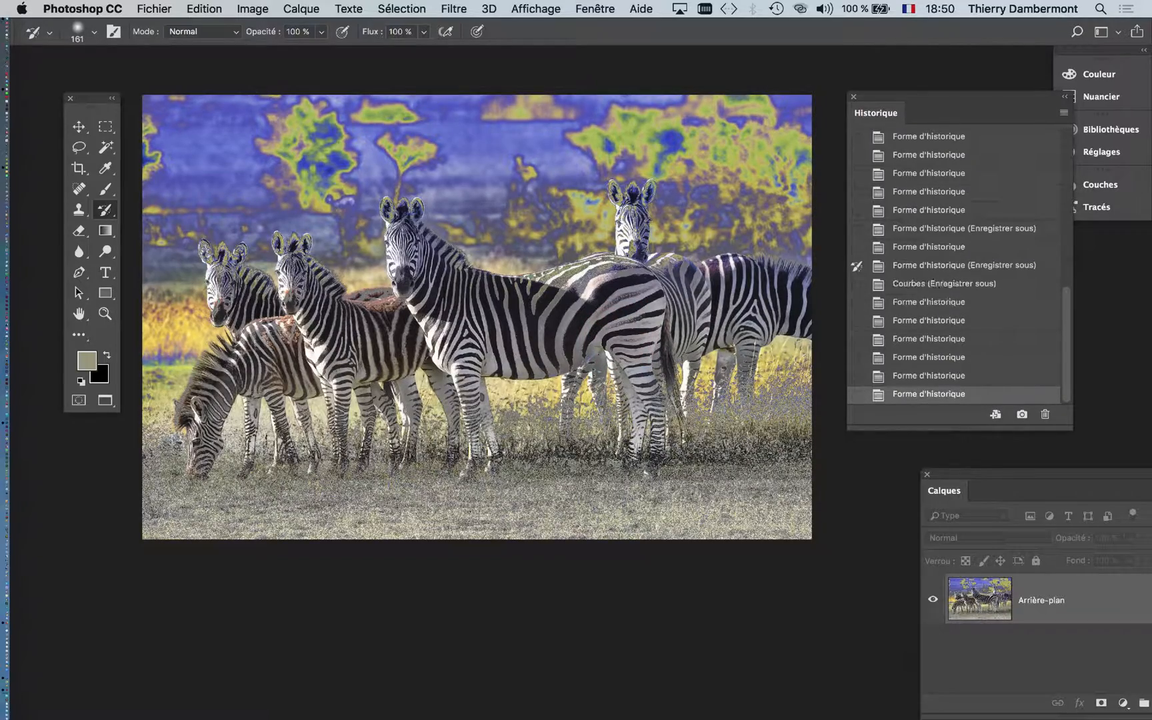
- Restore the heads, manes and backs of the young zebras with finer History Brush strokes
{"action": "mouse_move", "coordinate": [207, 425]}
{"action": "left_mouse_down"}
{"action": "mouse_move", "coordinate": [236, 416]}
{"action": "mouse_move", "coordinate": [215, 425]}
{"action": "left_mouse_up"}
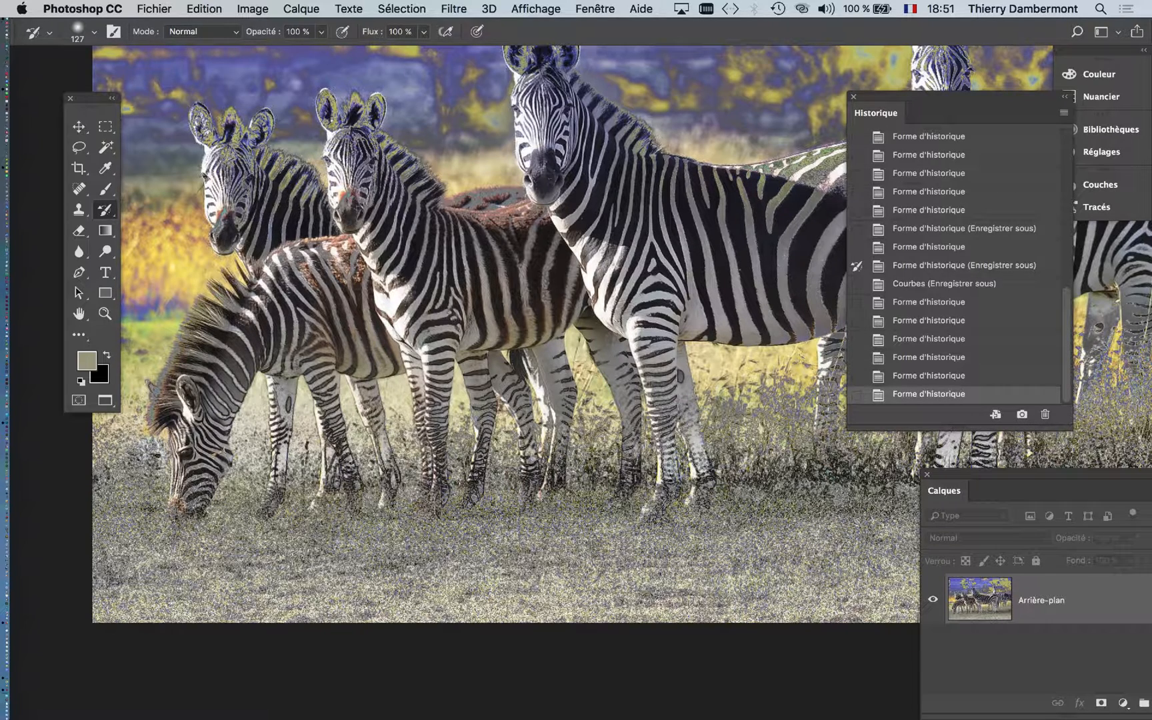
{"action": "left_click_drag", "start_coordinate": [280, 322], "coordinate": [280, 318]}
{"action": "mouse_move", "coordinate": [295, 215]}
{"action": "left_mouse_down"}
{"action": "mouse_move", "coordinate": [257, 166]}
{"action": "mouse_move", "coordinate": [227, 149]}
{"action": "mouse_move", "coordinate": [222, 159]}
{"action": "mouse_move", "coordinate": [349, 205]}
{"action": "left_mouse_up"}
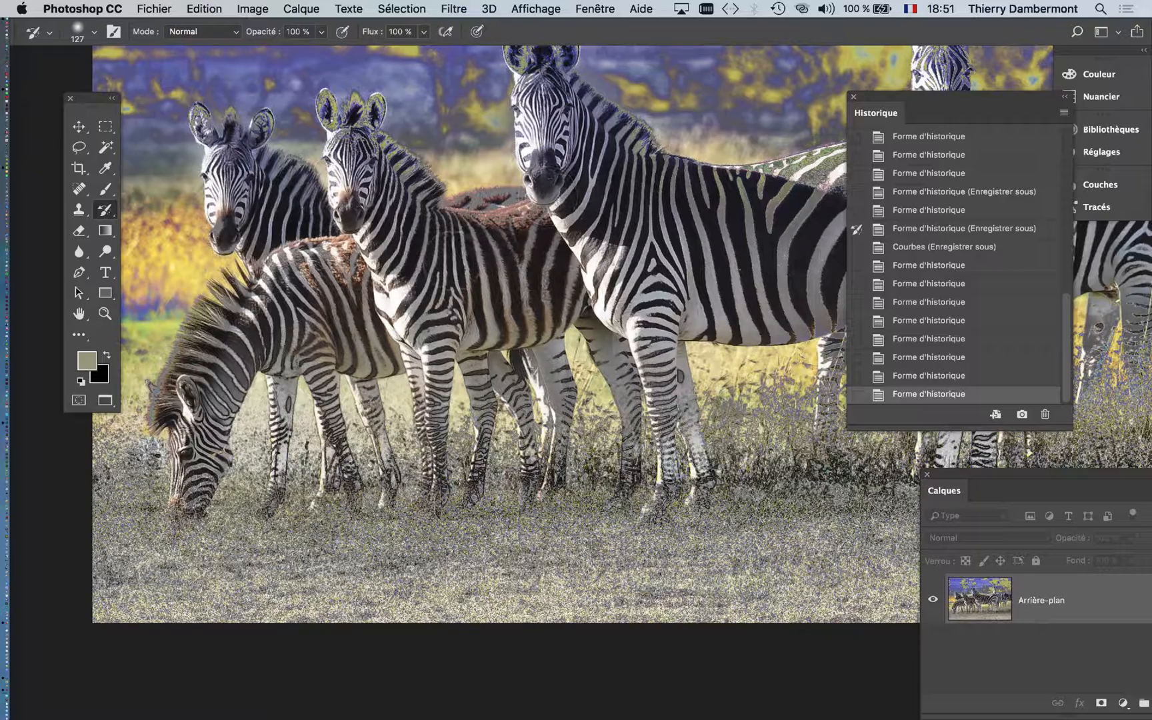
{"action": "left_click_drag", "start_coordinate": [468, 260], "coordinate": [364, 320]}
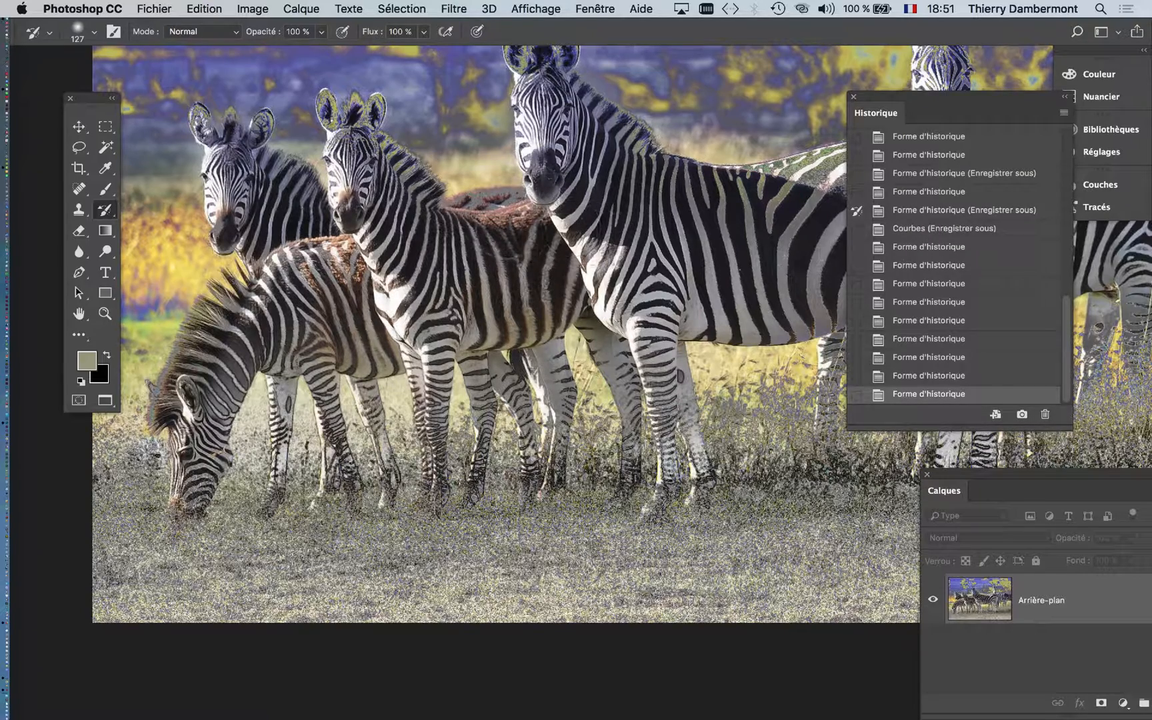
{"action": "left_click_drag", "start_coordinate": [467, 202], "coordinate": [519, 202]}
{"action": "scroll", "coordinate": [591, 337], "scroll_direction": "down", "scroll_amount": 5}
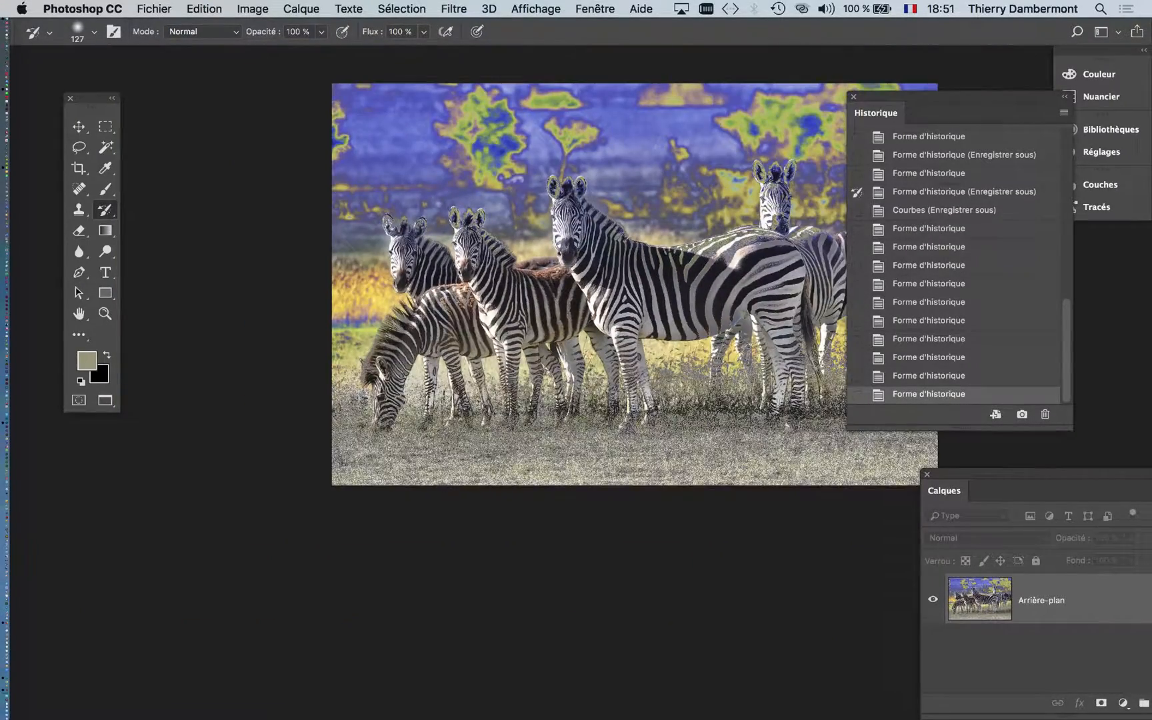
{"action": "left_click_drag", "start_coordinate": [593, 375], "coordinate": [412, 422]}
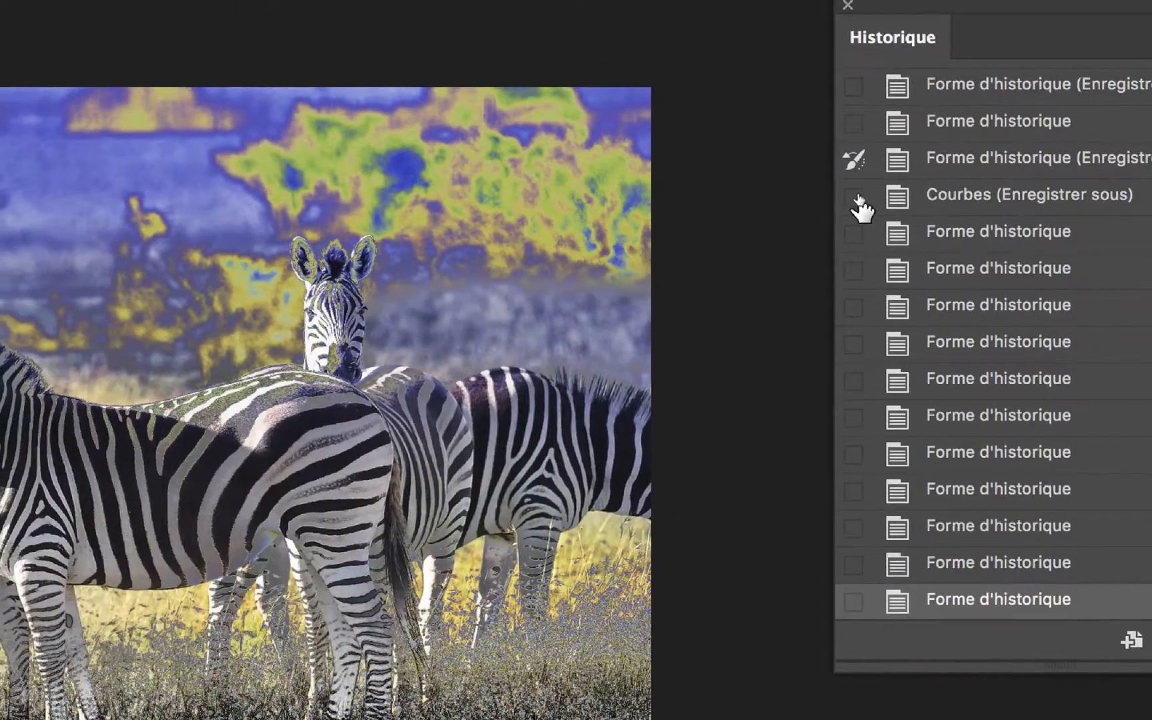
- Set the History Brush source to the saved state just before Courbes and restore the central zebra's back
{"action": "left_click", "coordinate": [807, 200]}
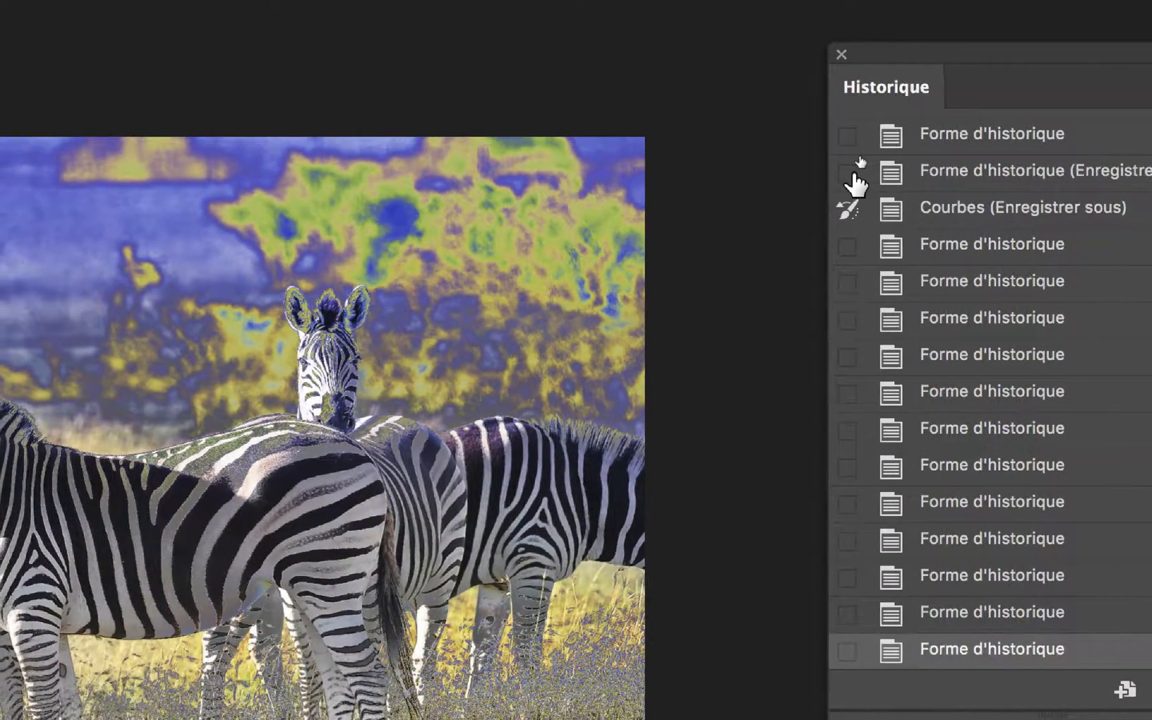
{"action": "left_click", "coordinate": [848, 173]}
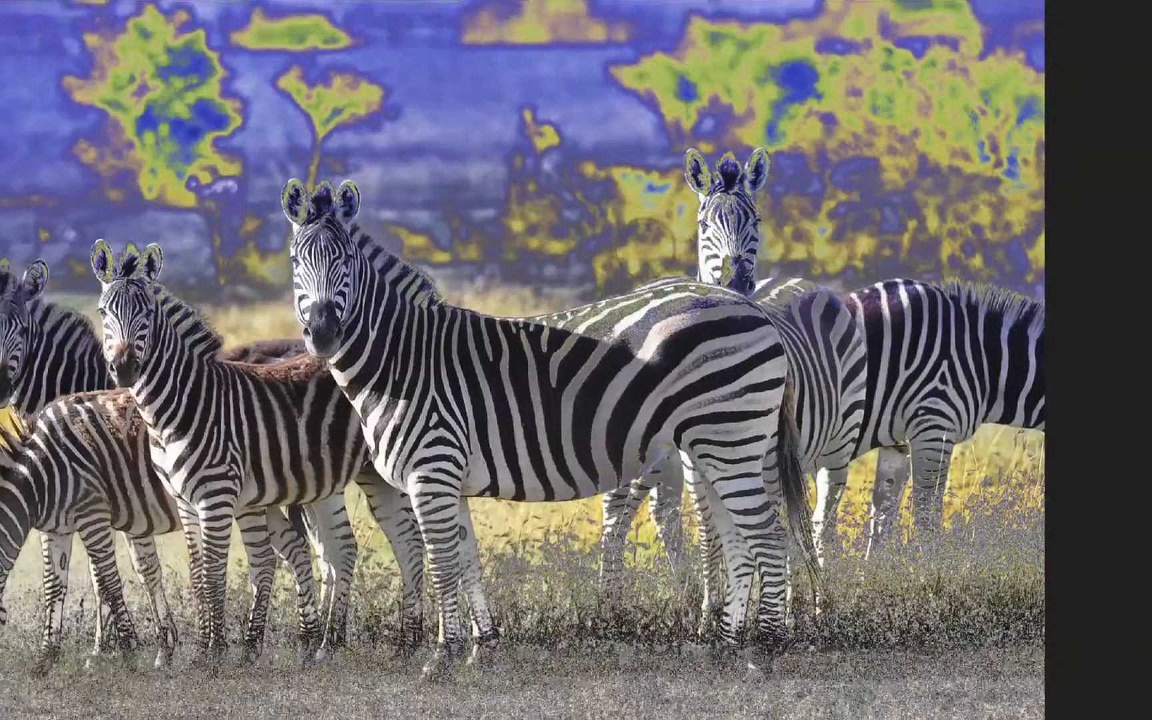
{"action": "left_click_drag", "start_coordinate": [624, 270], "coordinate": [658, 268]}
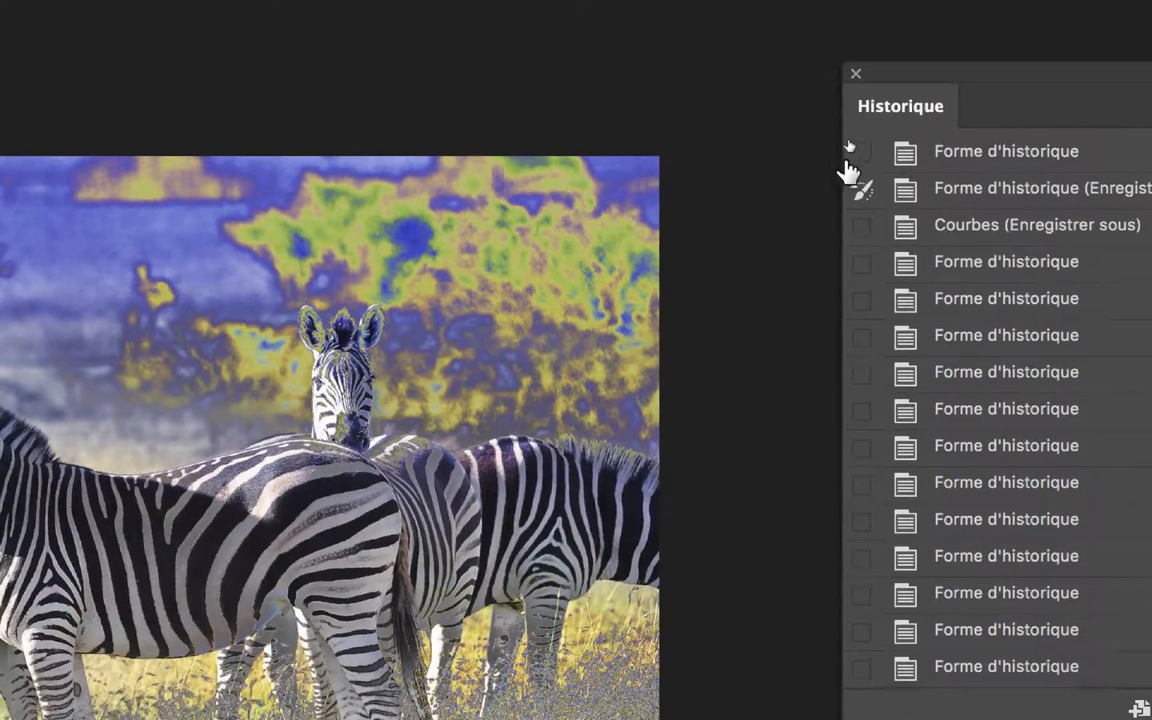
- Set the History Brush source to the Courbes state and repaint the solarised effect in the background around the zebras' heads and backs
{"action": "left_click", "coordinate": [823, 121]}
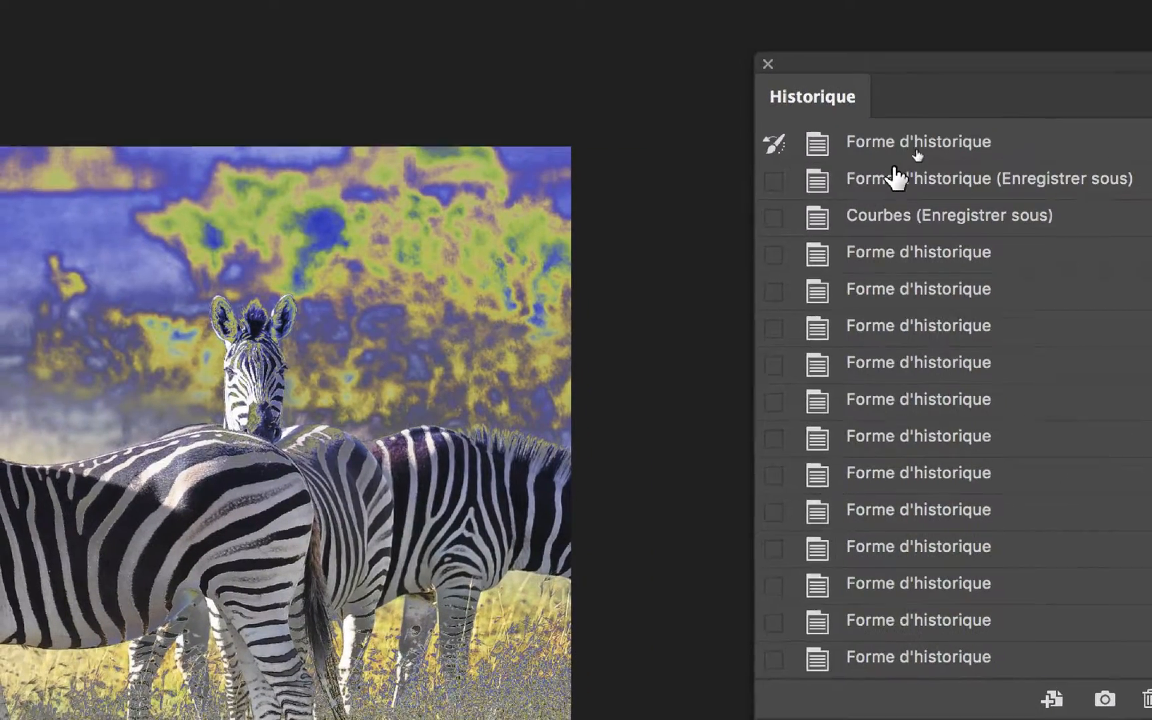
{"action": "scroll", "coordinate": [897, 180], "scroll_direction": "up", "scroll_amount": 1}
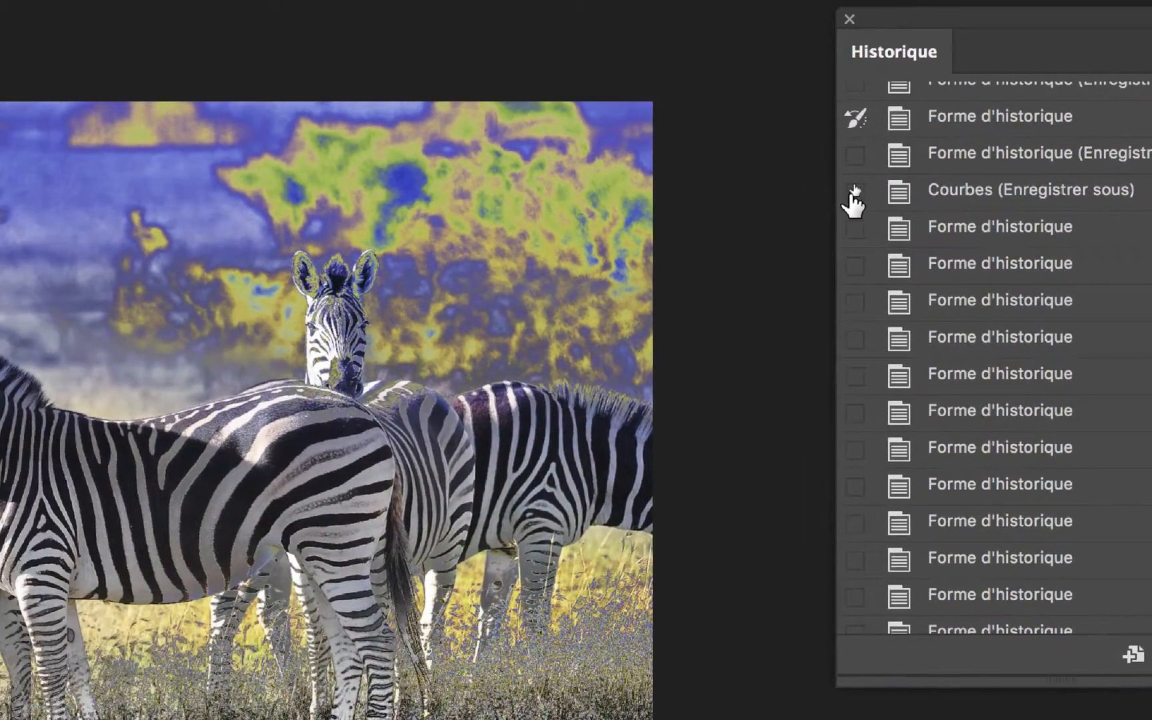
{"action": "left_click", "coordinate": [775, 219]}
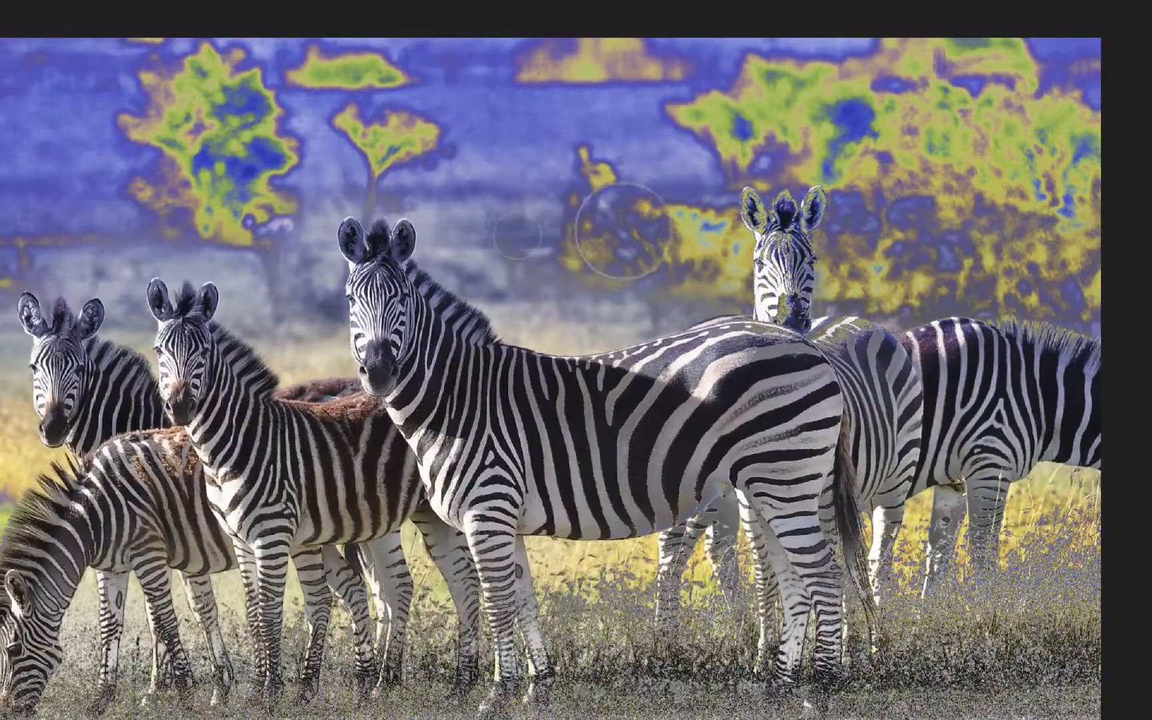
{"action": "left_click_drag", "start_coordinate": [153, 304], "coordinate": [137, 305]}
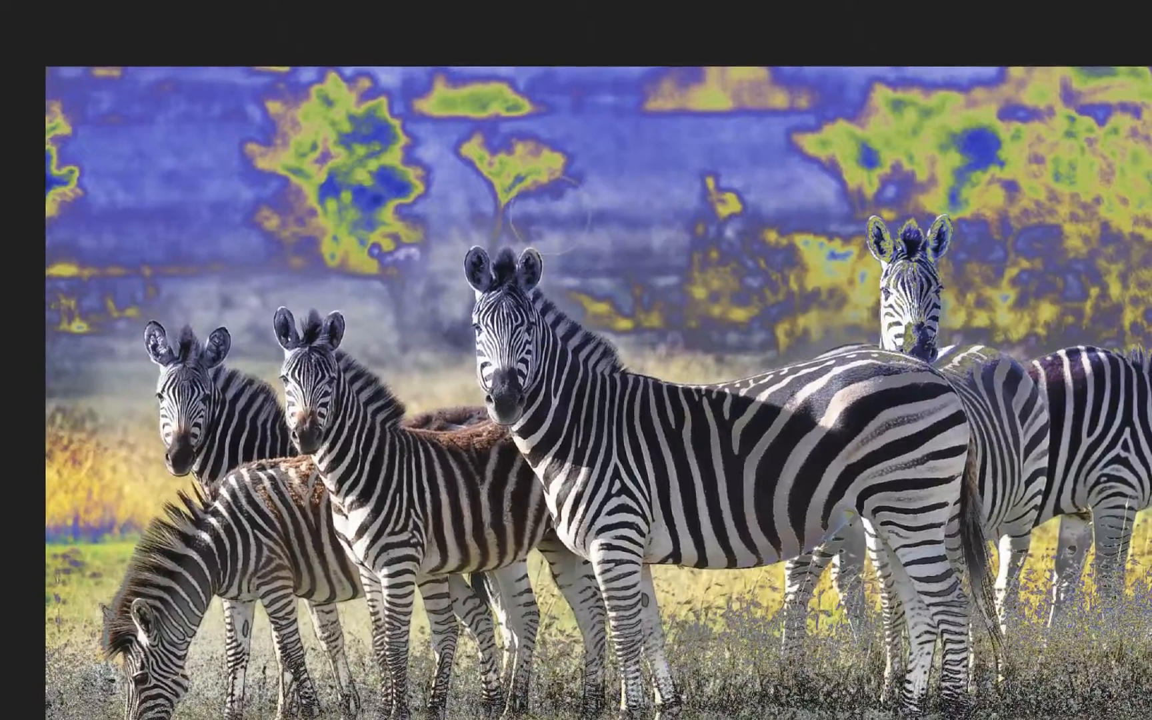
{"action": "left_click_drag", "start_coordinate": [532, 196], "coordinate": [510, 197]}
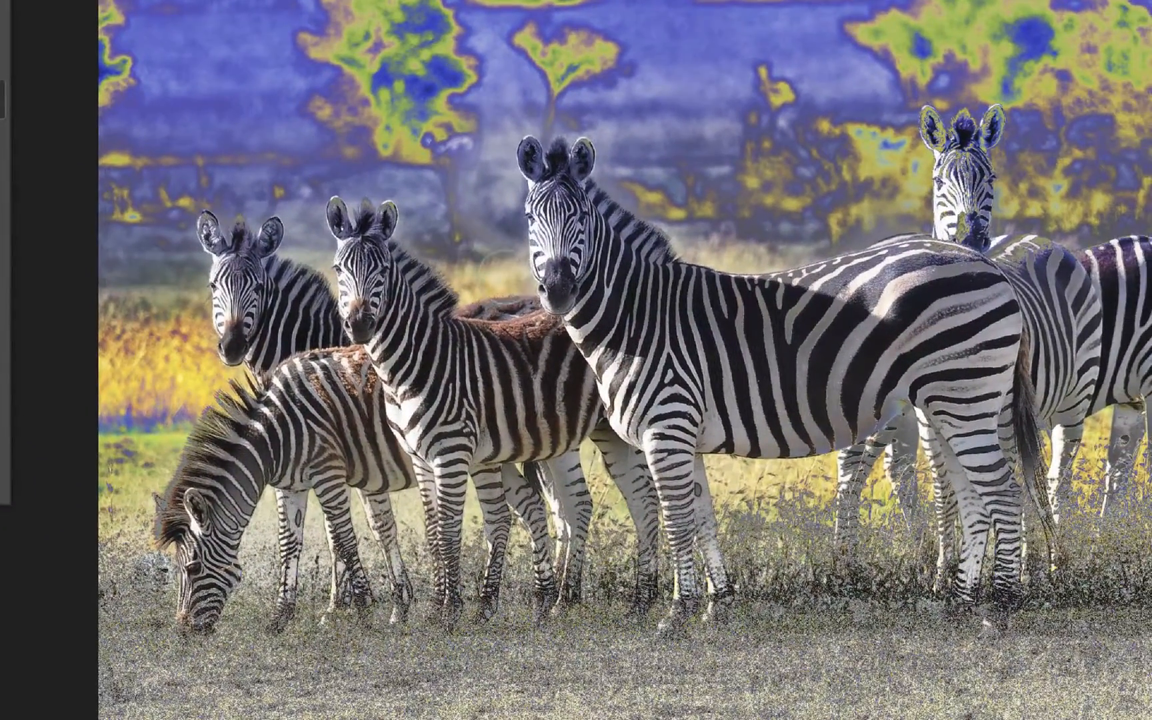
{"action": "left_click_drag", "start_coordinate": [546, 299], "coordinate": [499, 277]}
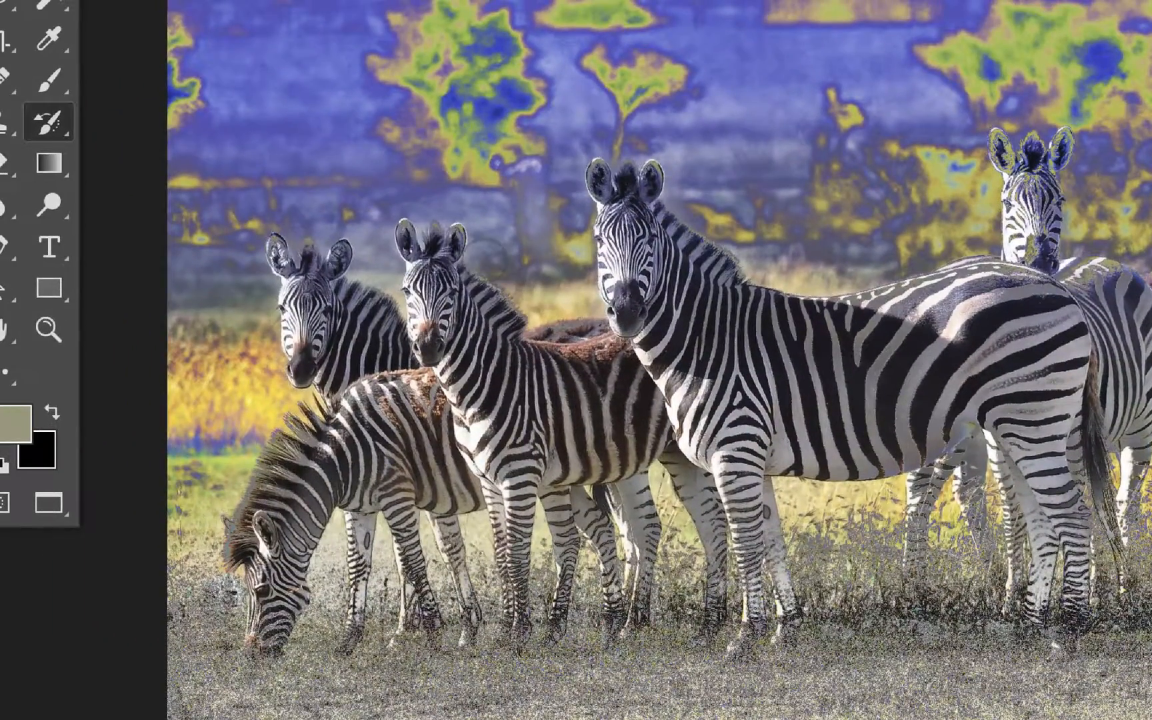
{"action": "left_click_drag", "start_coordinate": [485, 260], "coordinate": [496, 255]}
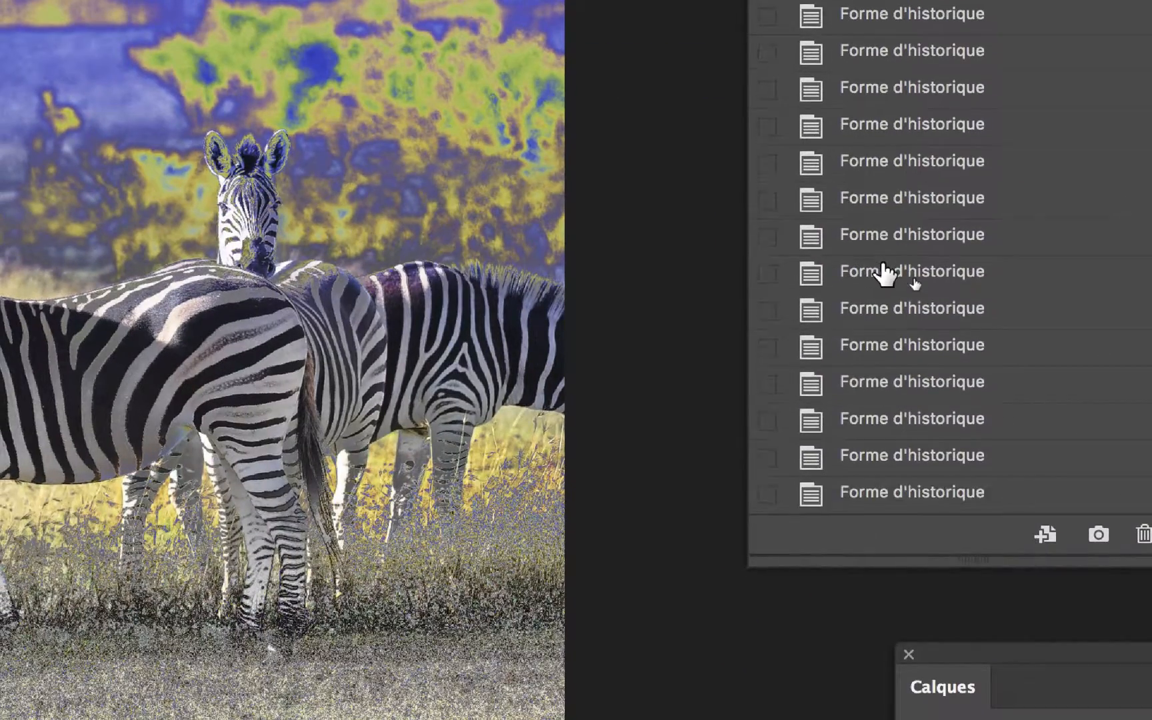
- Touch up the zebras' heads and outlines with the History Brush, using the saved state just before Courbes
{"action": "scroll", "coordinate": [883, 273], "scroll_direction": "up", "scroll_amount": 5}
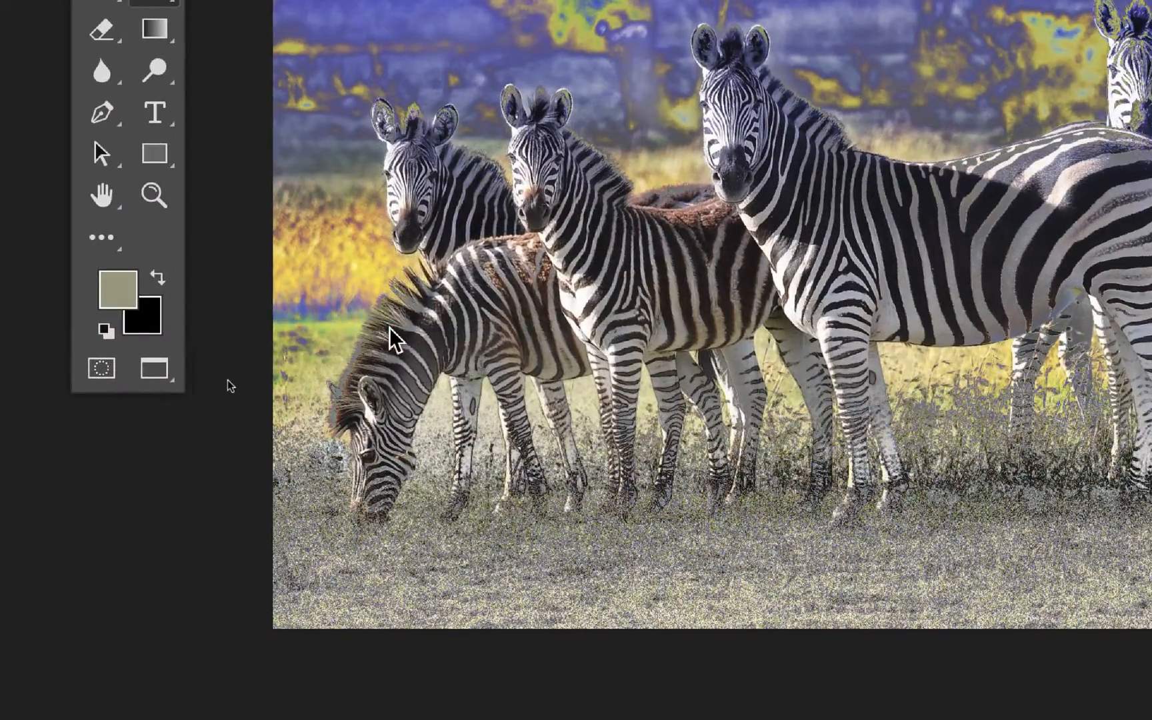
{"action": "mouse_move", "coordinate": [386, 334]}
{"action": "left_mouse_down"}
{"action": "mouse_move", "coordinate": [402, 340]}
{"action": "mouse_move", "coordinate": [394, 328]}
{"action": "left_mouse_up"}
{"action": "left_click_drag", "start_coordinate": [366, 284], "coordinate": [308, 393]}
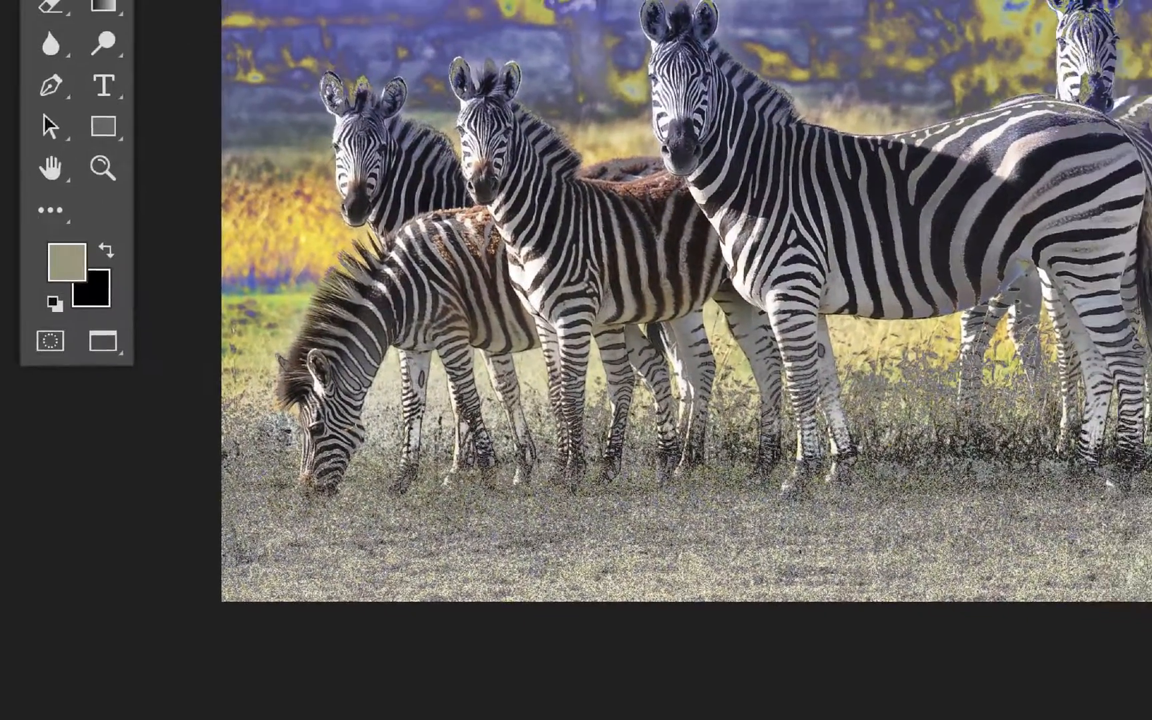
{"action": "scroll", "coordinate": [548, 403], "scroll_direction": "down", "scroll_amount": 3}
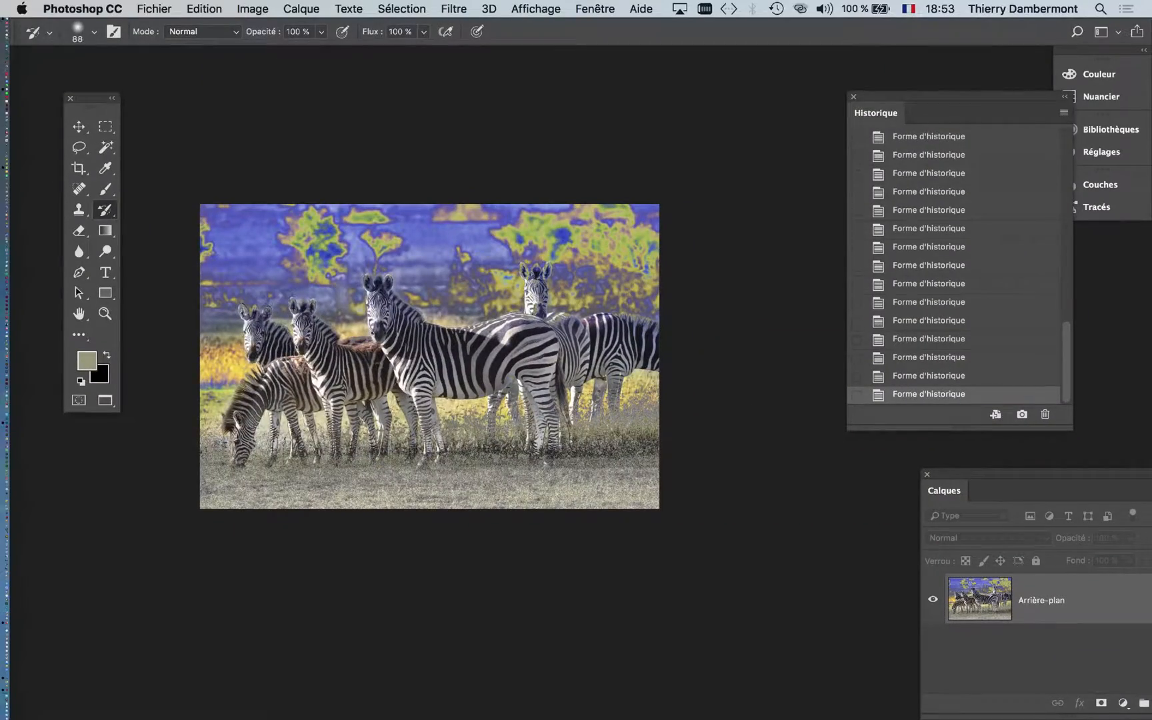
{"action": "scroll", "coordinate": [403, 333], "scroll_direction": "up", "scroll_amount": 2}
{"action": "left_click_drag", "start_coordinate": [522, 321], "coordinate": [586, 319]}
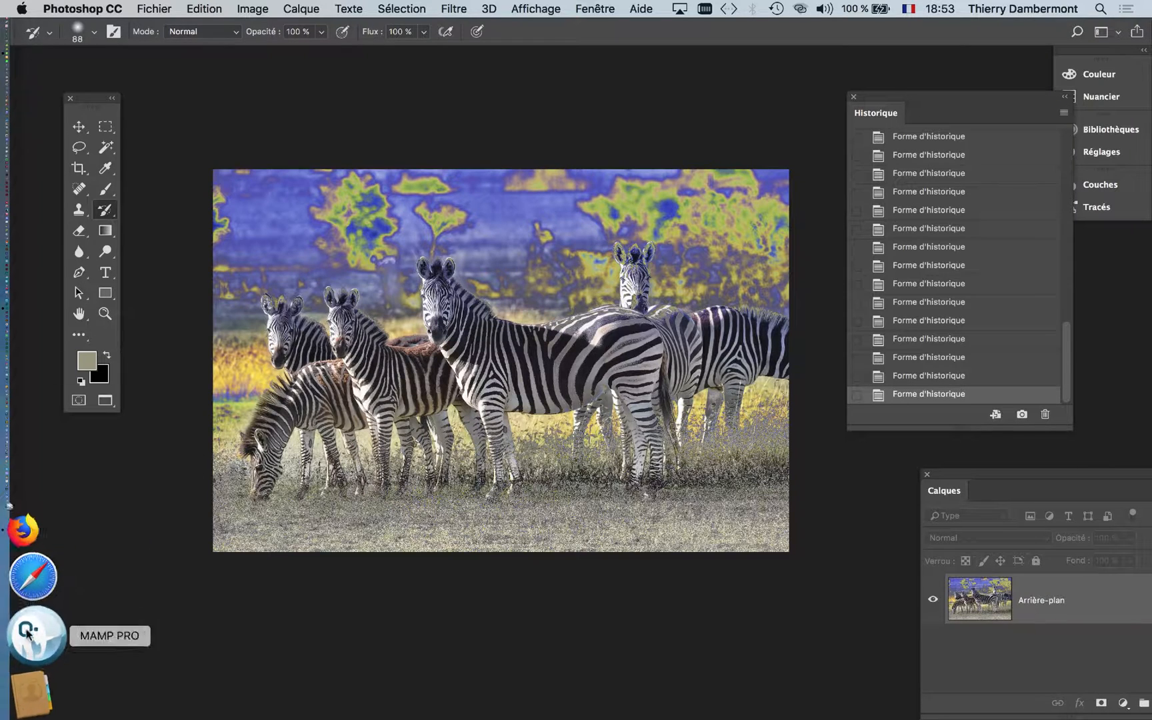
- Switch to Firefox, showing the eBay results for wacom, and highlight the de extension in the page address
{"action": "left_click", "coordinate": [30, 627]}
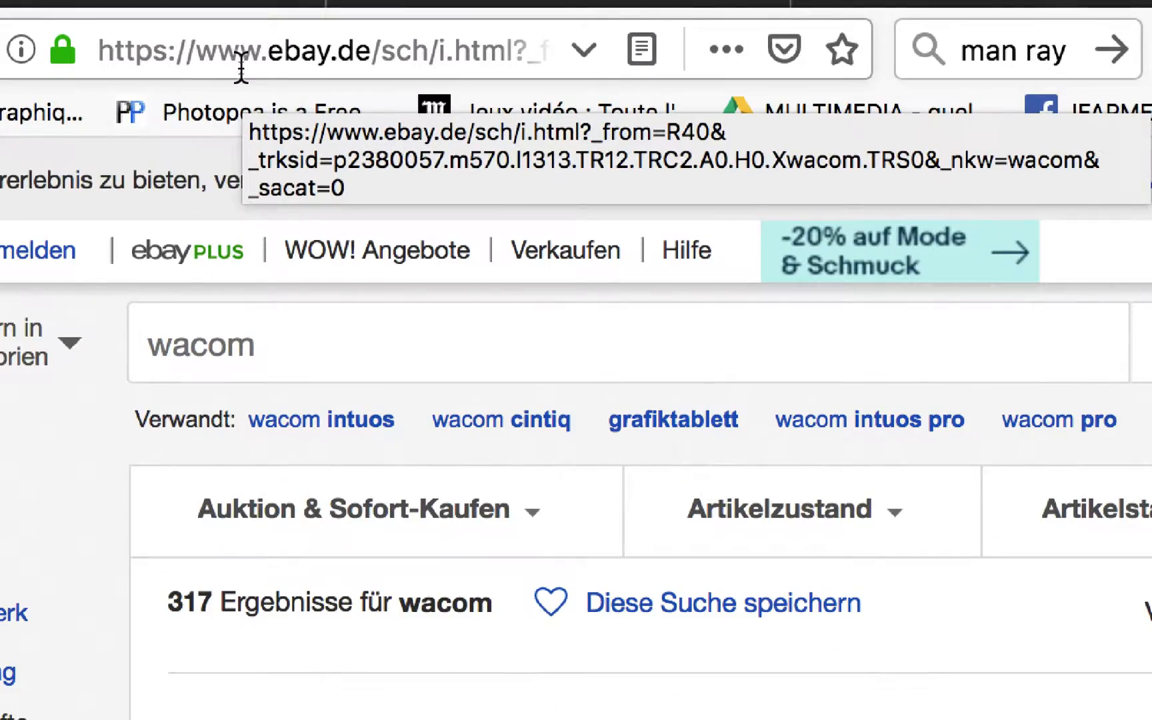
{"action": "left_click", "coordinate": [346, 51]}
{"action": "left_click", "coordinate": [362, 51]}
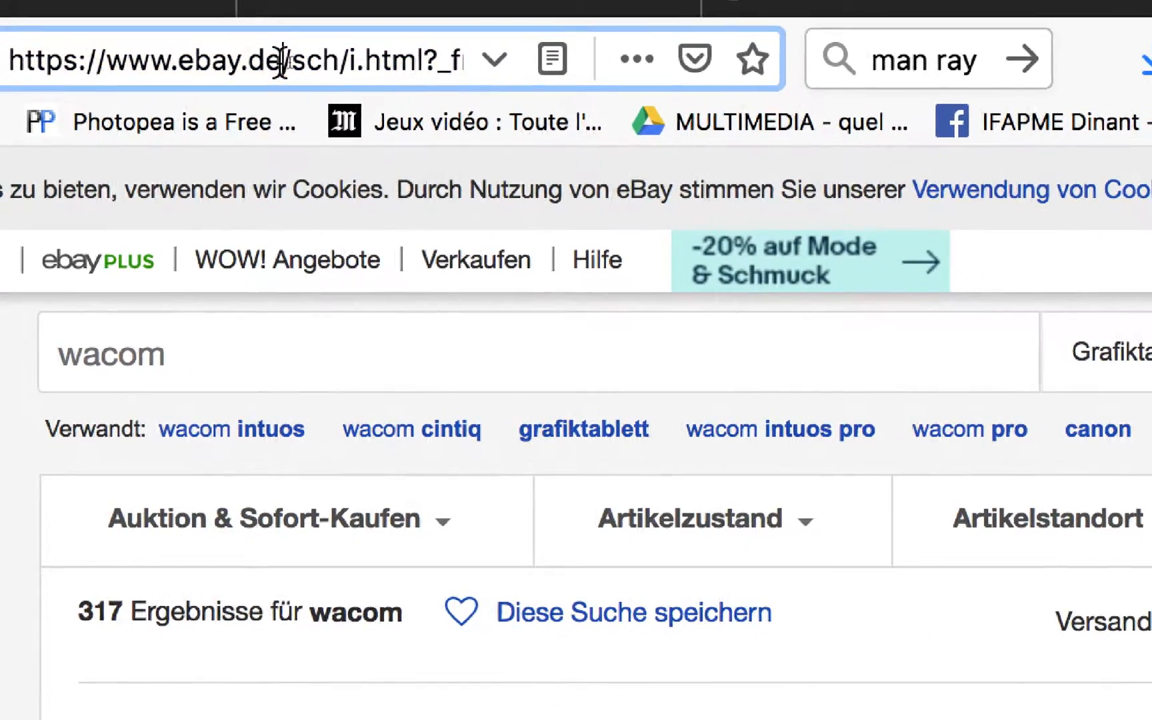
{"action": "double_click", "coordinate": [280, 60]}
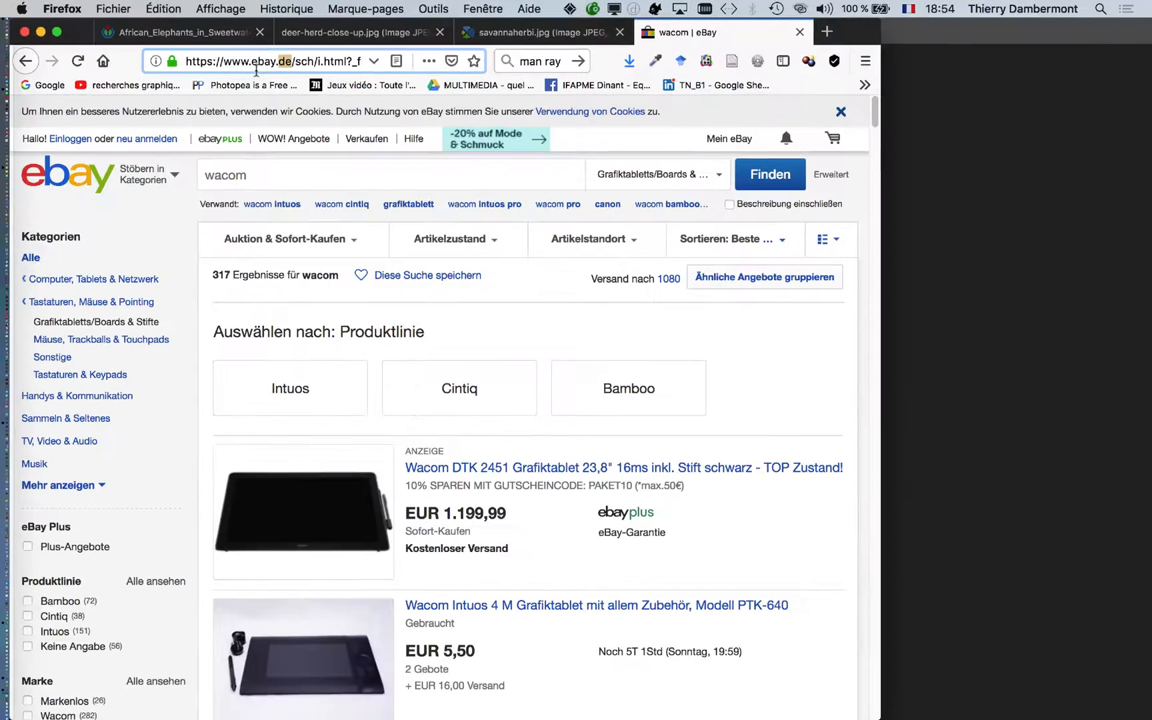
- Look through the Wacom graphics tablet listings and their prices, and return to the start of the results
{"action": "scroll", "coordinate": [544, 405], "scroll_direction": "down", "scroll_amount": 5}
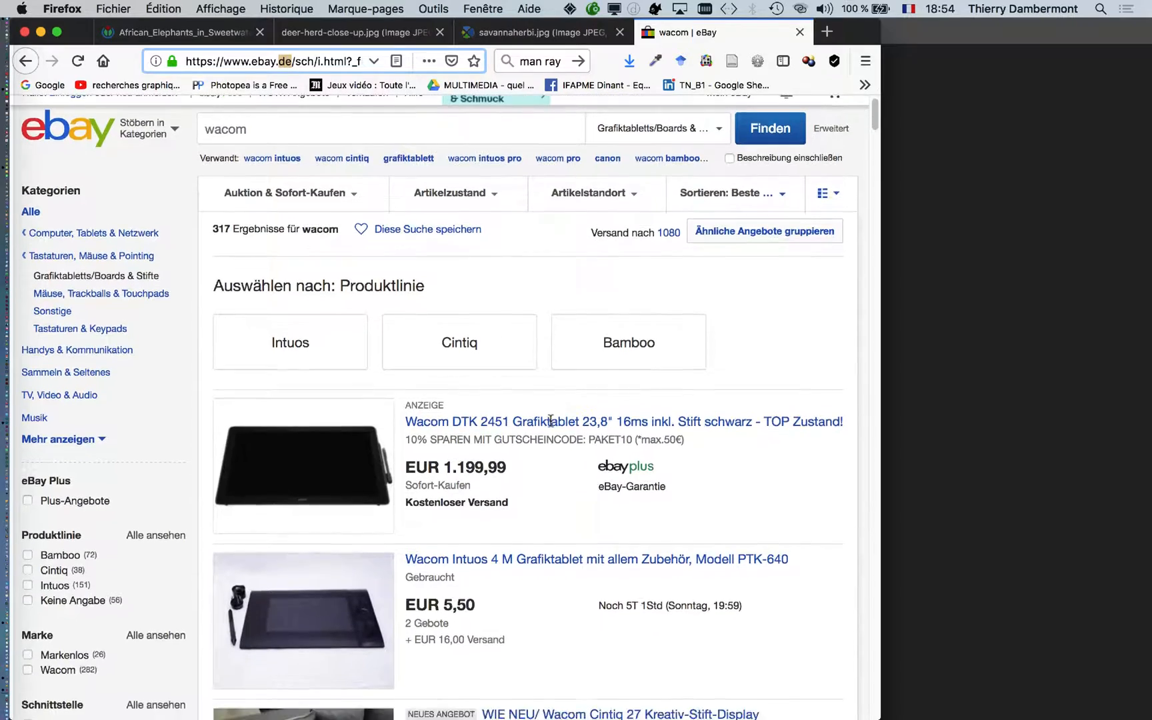
{"action": "scroll", "coordinate": [549, 426], "scroll_direction": "down", "scroll_amount": 2}
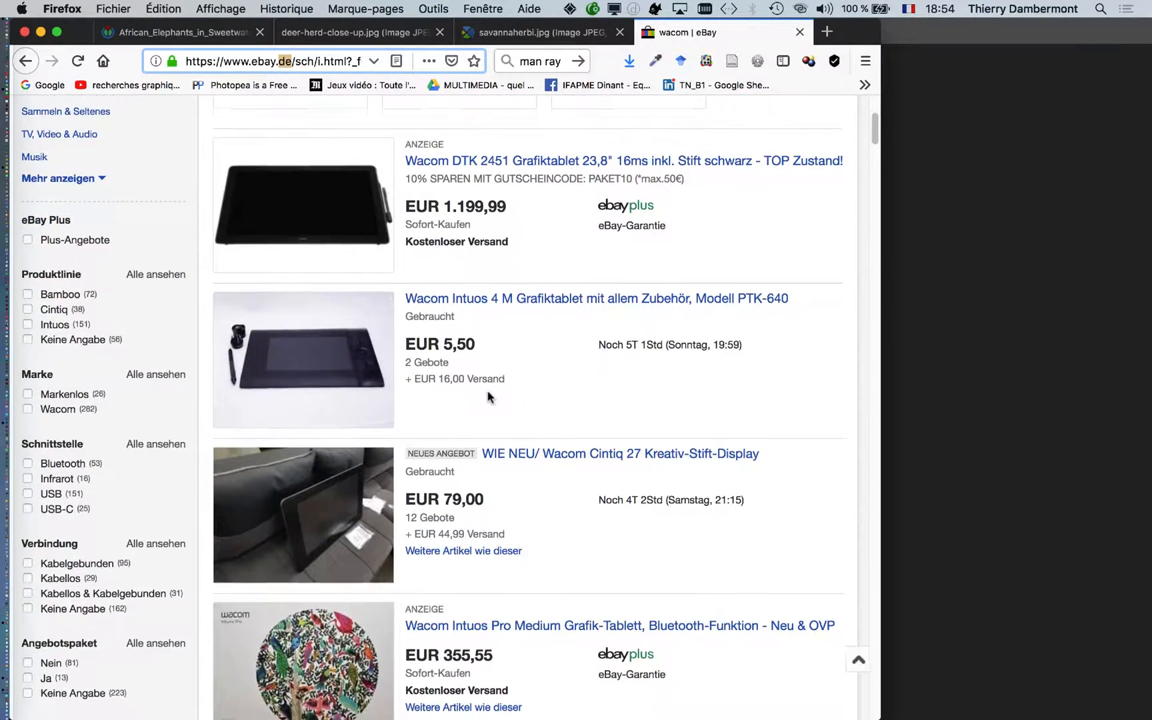
{"action": "scroll", "coordinate": [472, 402], "scroll_direction": "down", "scroll_amount": 1}
{"action": "scroll", "coordinate": [471, 402], "scroll_direction": "down", "scroll_amount": 3}
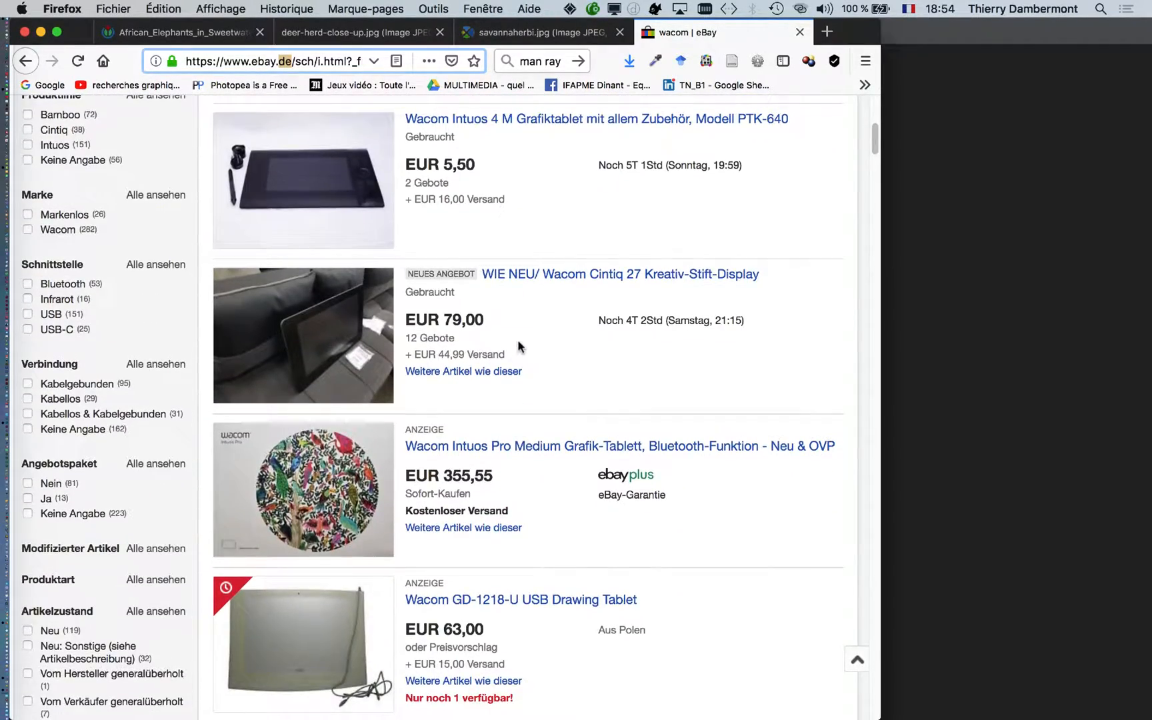
{"action": "scroll", "coordinate": [513, 341], "scroll_direction": "down", "scroll_amount": 5}
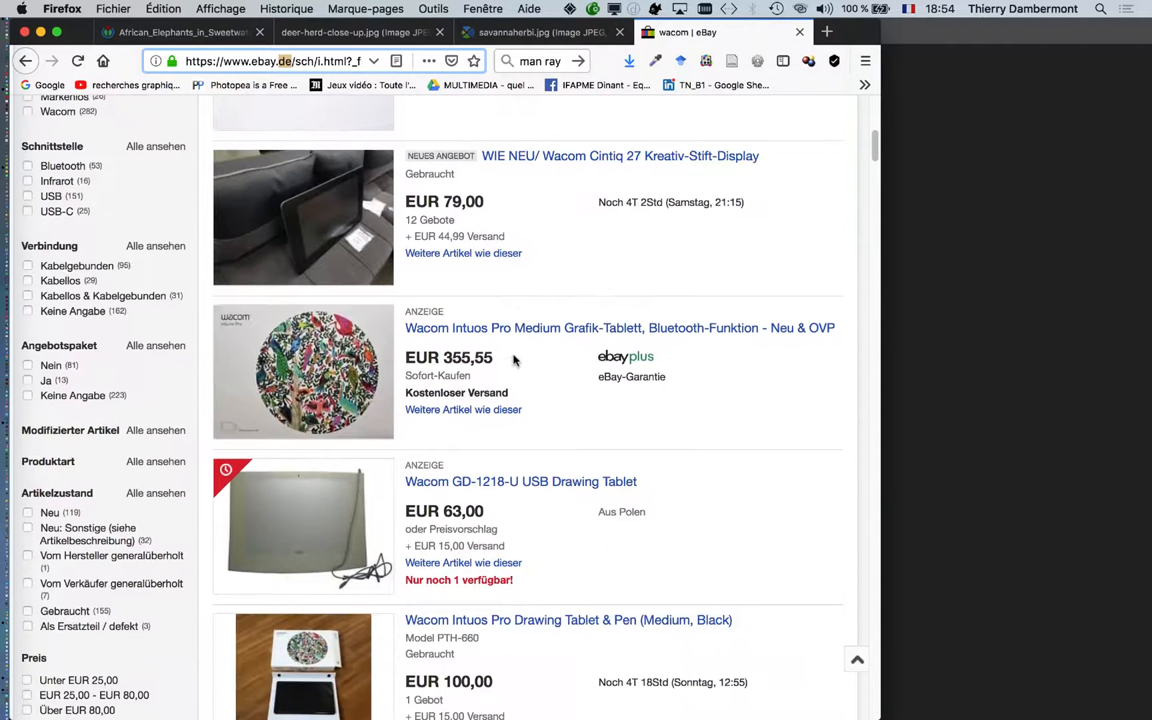
{"action": "scroll", "coordinate": [514, 354], "scroll_direction": "up", "scroll_amount": 12}
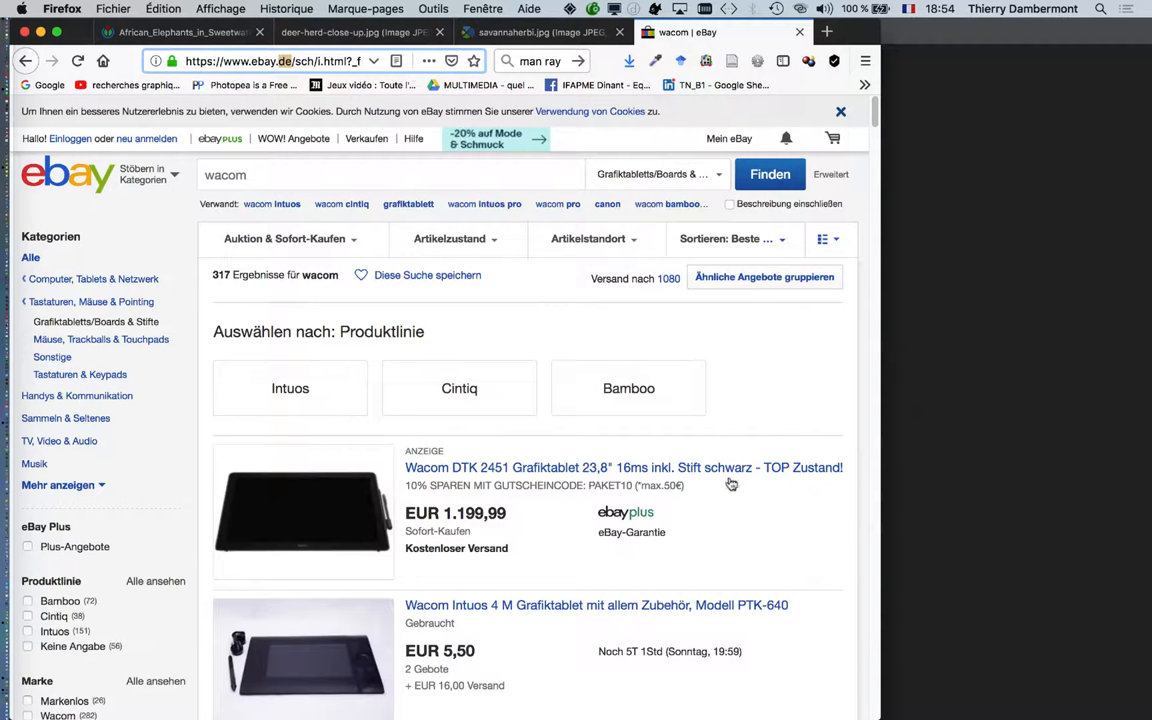
- Widen the browser window and sort the wacom results by Niedrigster Preis
{"action": "left_click_drag", "start_coordinate": [876, 715], "coordinate": [1078, 709]}
{"action": "left_click", "coordinate": [795, 248]}
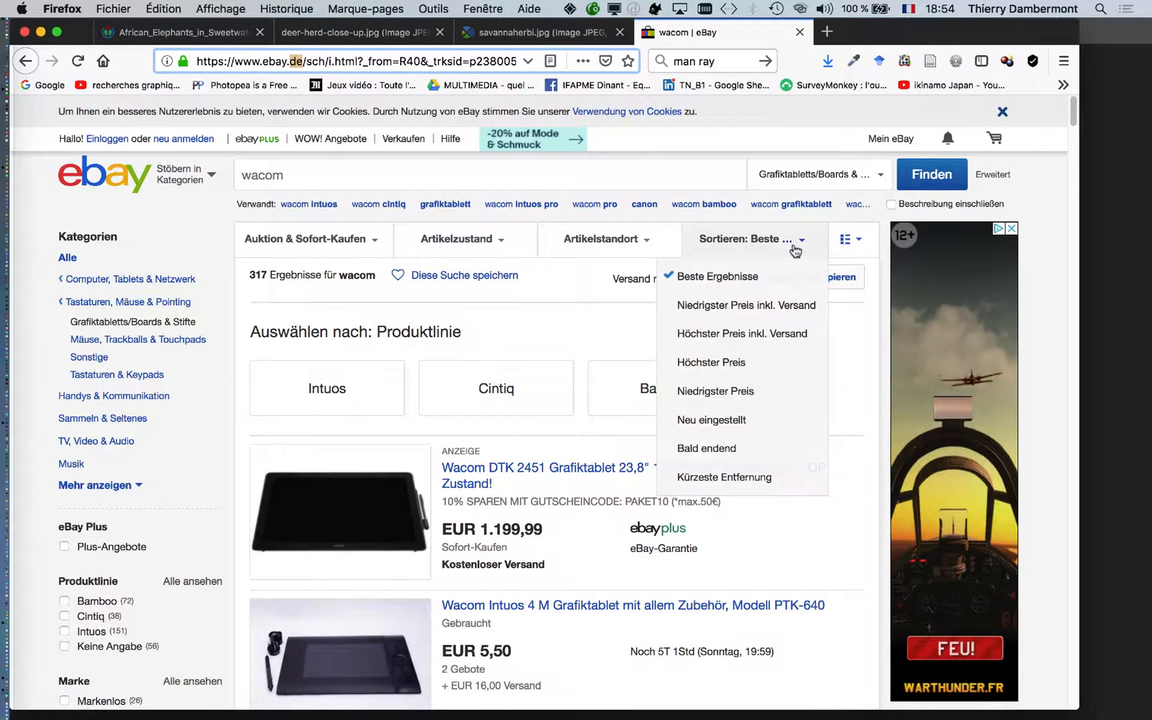
{"action": "left_click", "coordinate": [735, 389]}
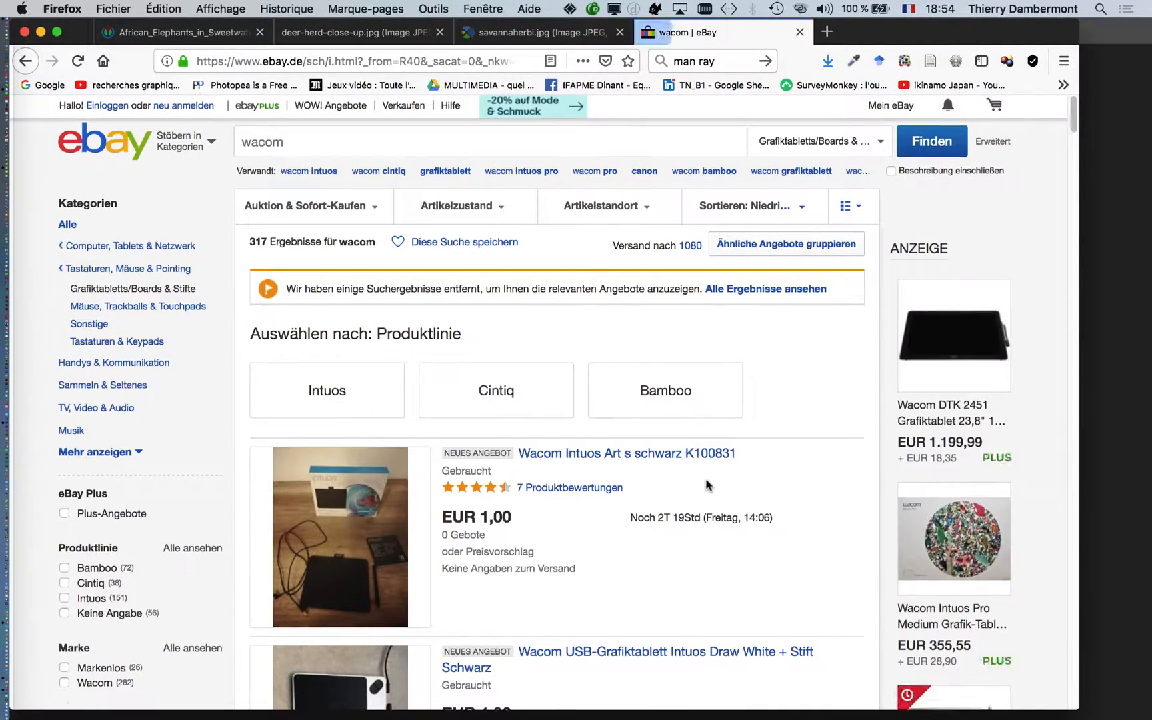
- Look through the first page of price-sorted wacom listings, examining the cheapest graphics tablets and their prices
{"action": "scroll", "coordinate": [707, 481], "scroll_direction": "down", "scroll_amount": 3}
{"action": "scroll", "coordinate": [709, 485], "scroll_direction": "down", "scroll_amount": 5}
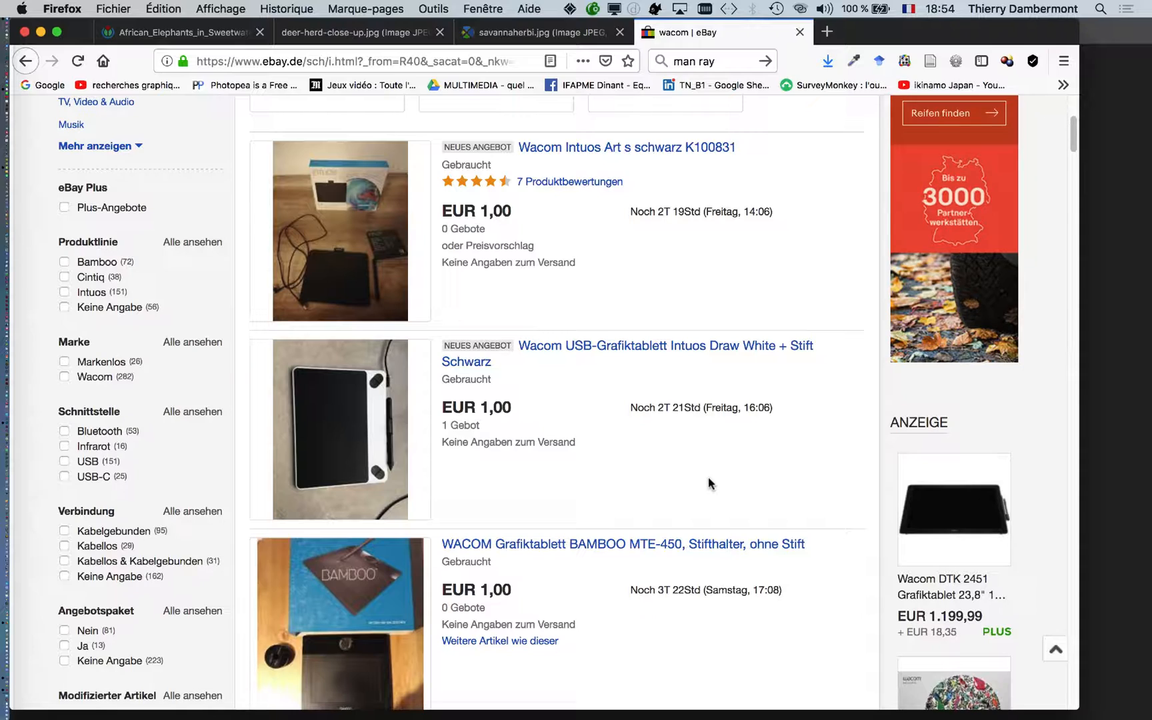
{"action": "scroll", "coordinate": [681, 466], "scroll_direction": "down", "scroll_amount": 5}
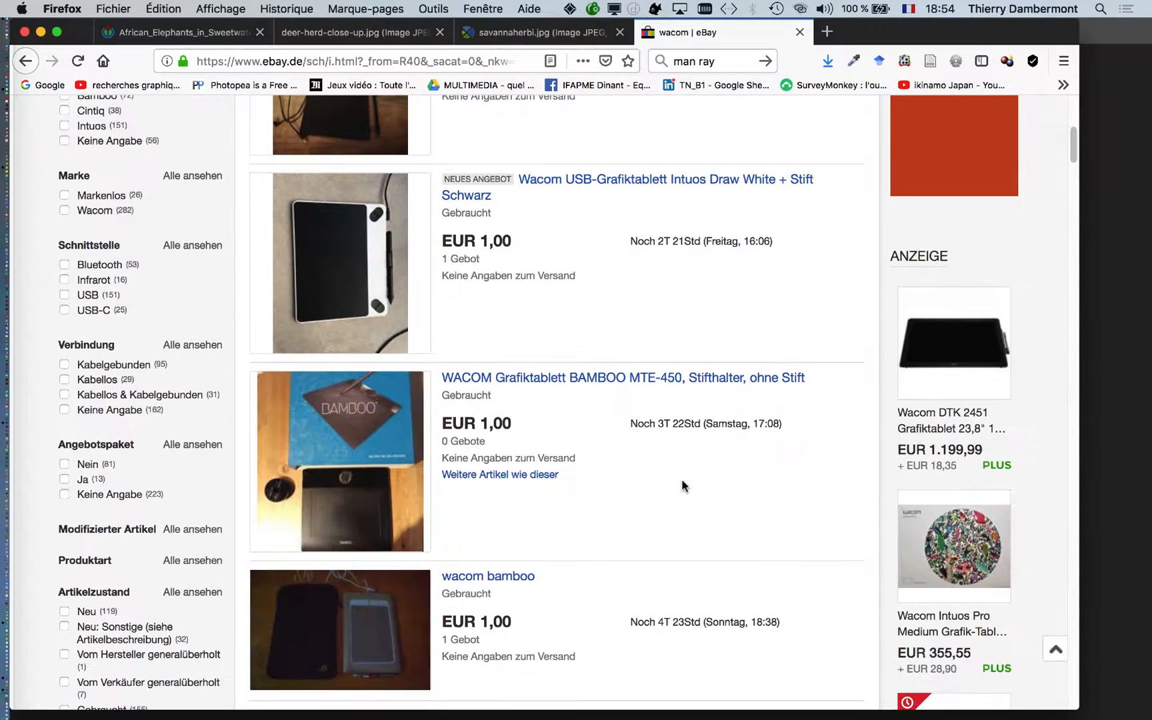
{"action": "scroll", "coordinate": [682, 482], "scroll_direction": "down", "scroll_amount": 8}
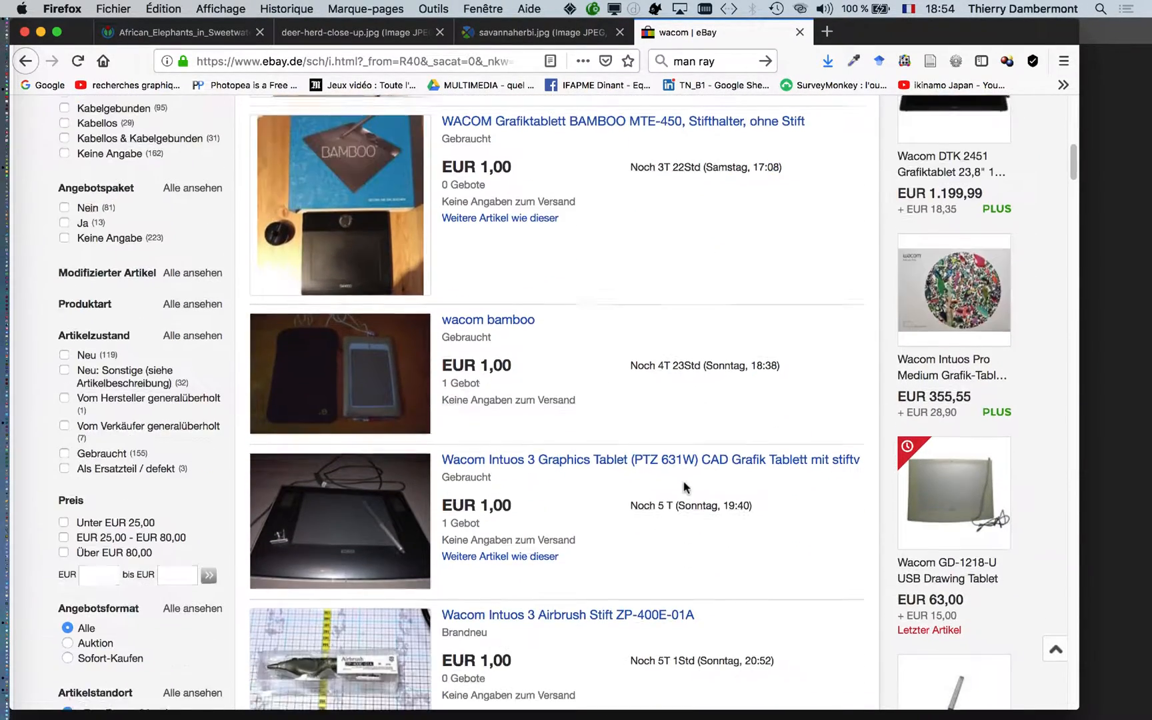
{"action": "scroll", "coordinate": [684, 487], "scroll_direction": "down", "scroll_amount": 10}
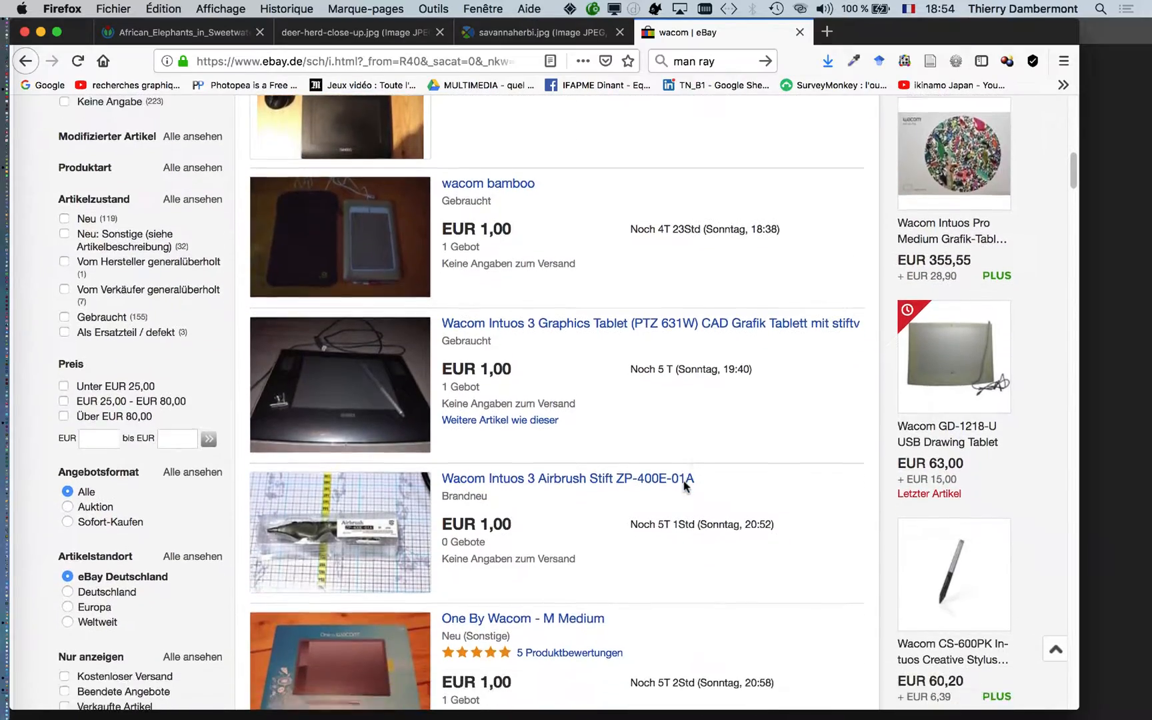
{"action": "scroll", "coordinate": [684, 487], "scroll_direction": "down", "scroll_amount": 20}
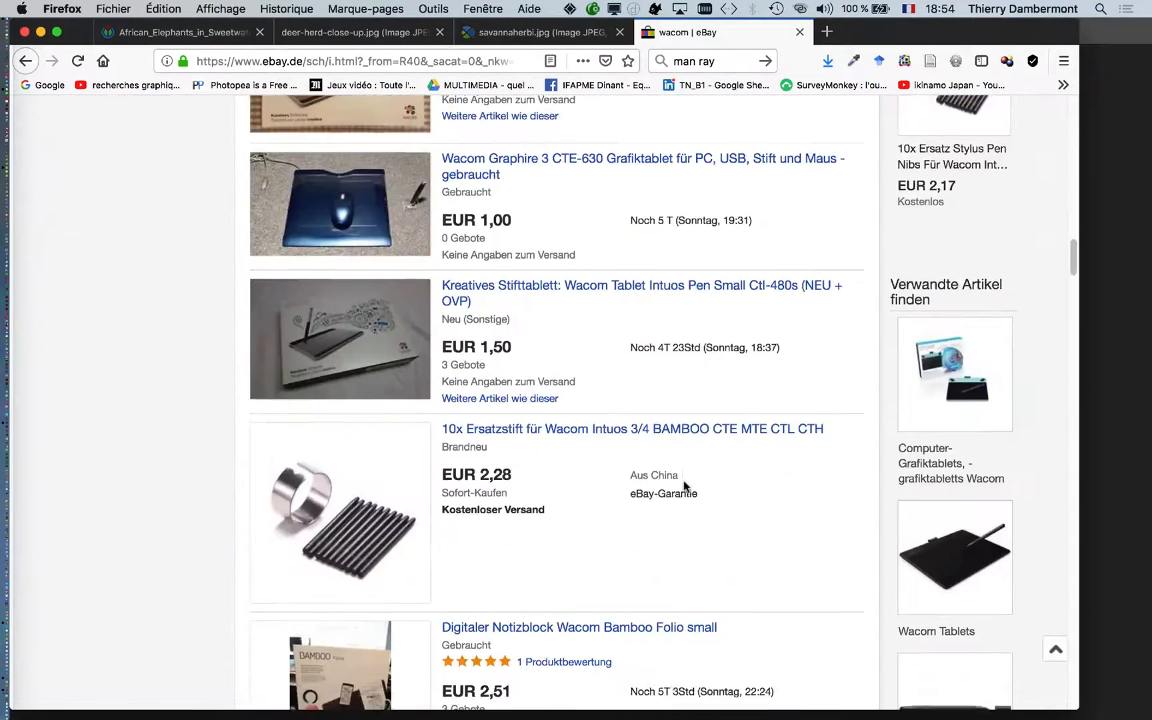
{"action": "scroll", "coordinate": [685, 487], "scroll_direction": "down", "scroll_amount": 20}
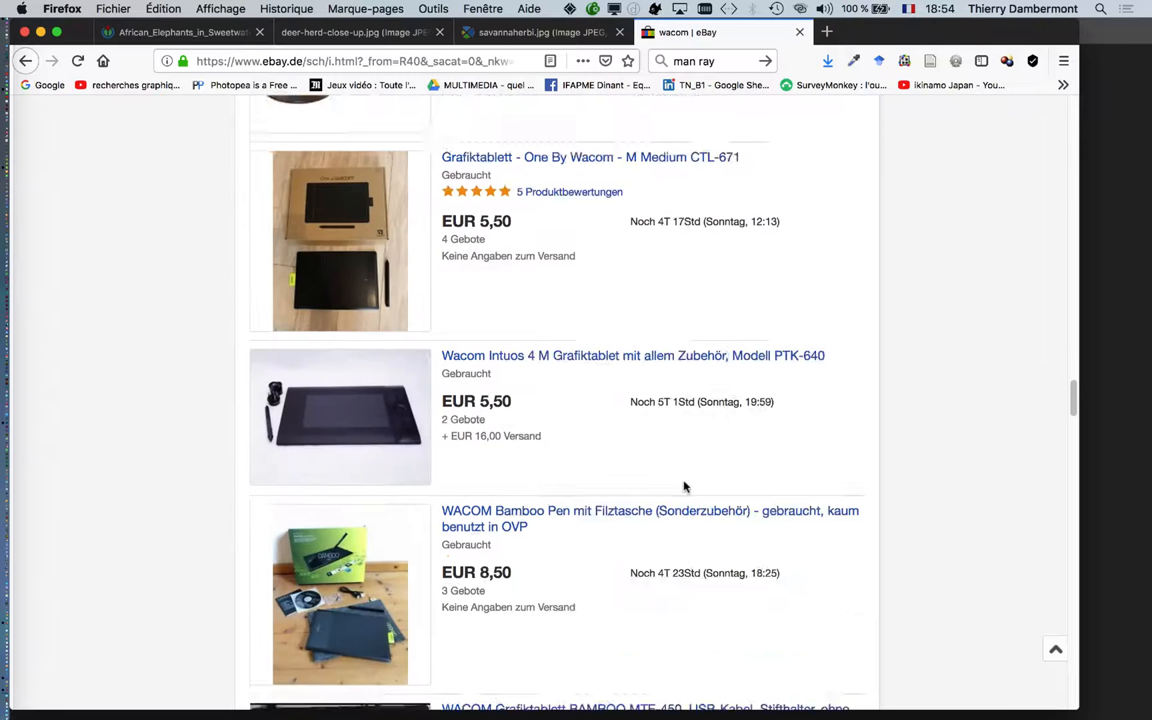
{"action": "scroll", "coordinate": [684, 487], "scroll_direction": "down", "scroll_amount": 20}
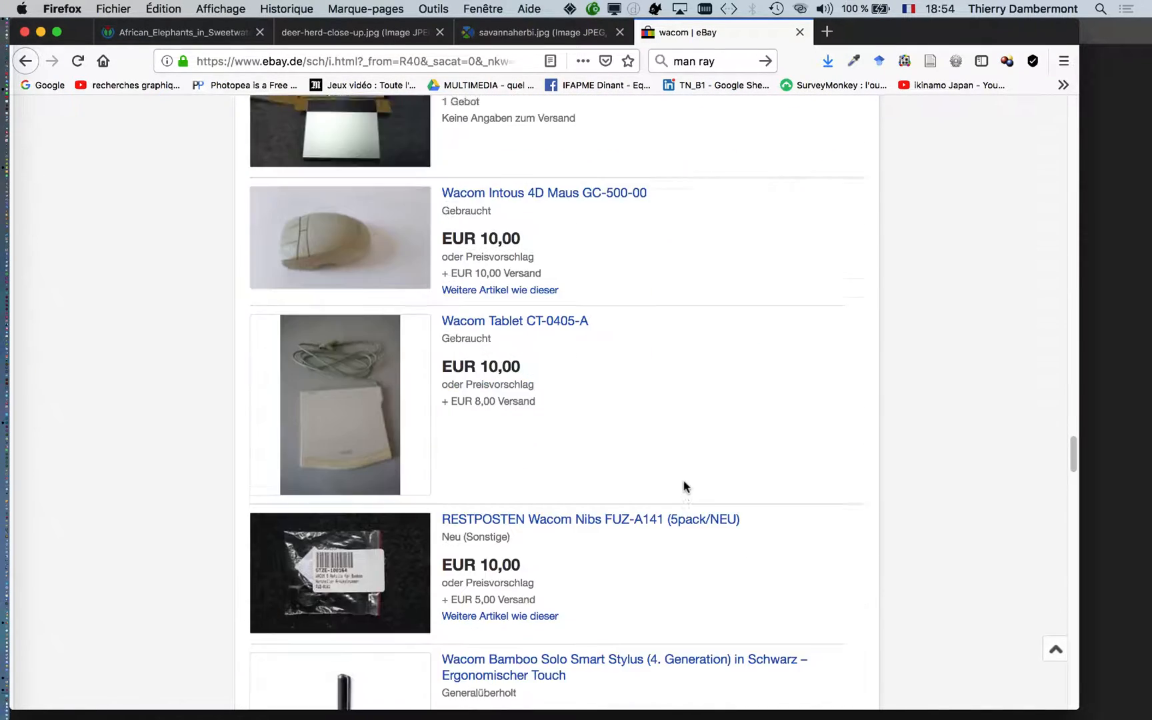
{"action": "scroll", "coordinate": [684, 488], "scroll_direction": "down", "scroll_amount": 15}
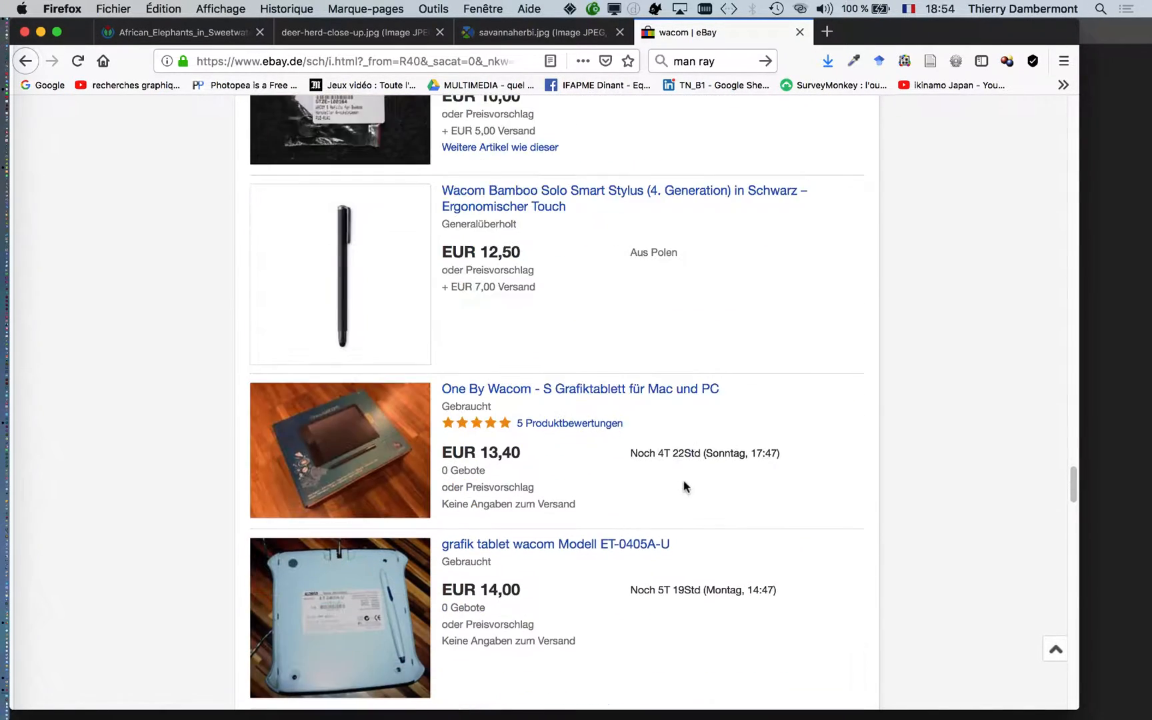
{"action": "scroll", "coordinate": [684, 487], "scroll_direction": "down", "scroll_amount": 15}
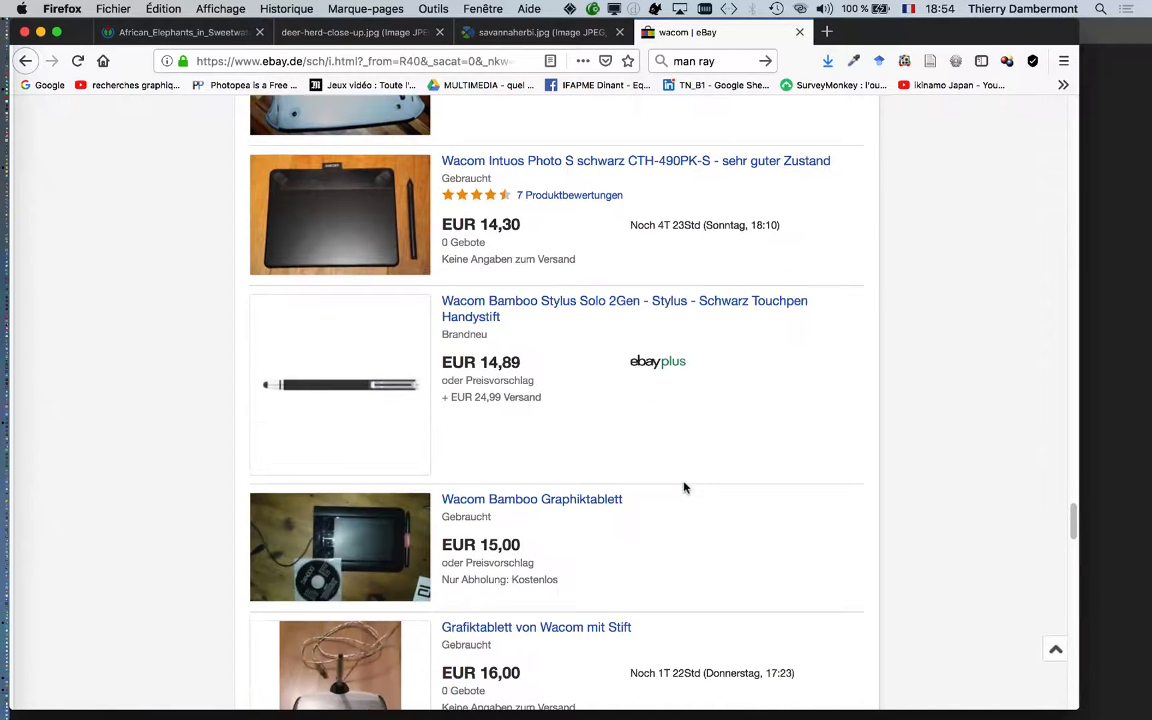
{"action": "scroll", "coordinate": [684, 488], "scroll_direction": "down", "scroll_amount": 10}
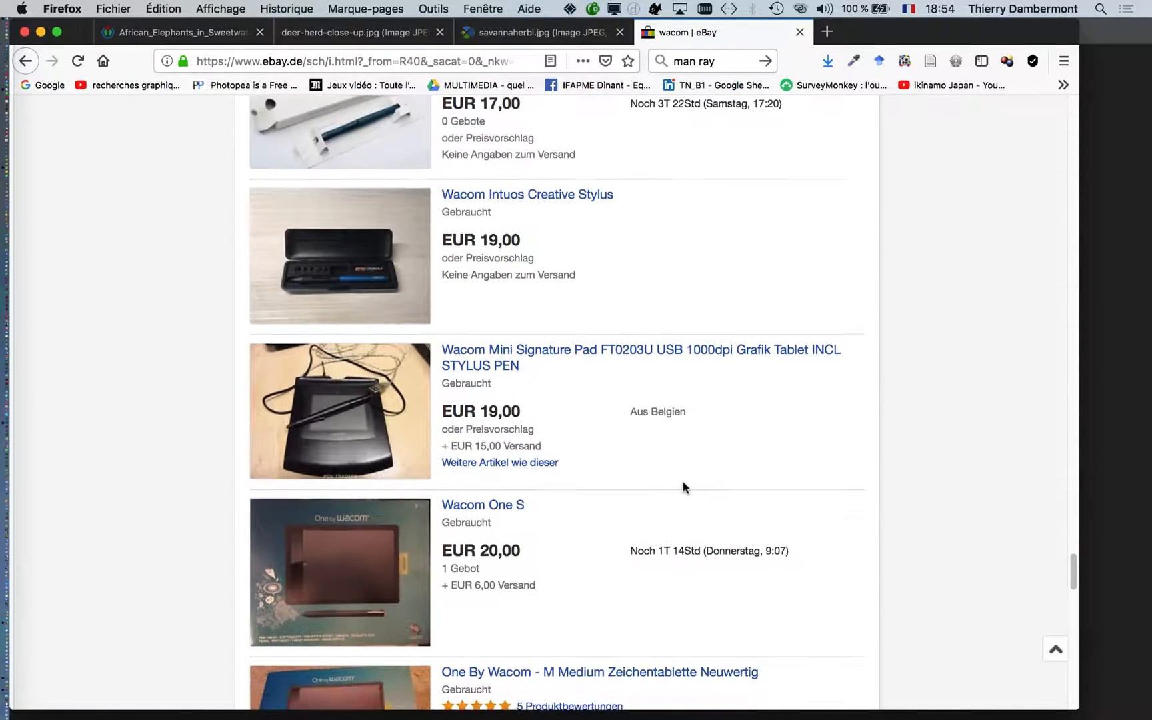
{"action": "scroll", "coordinate": [683, 487], "scroll_direction": "down", "scroll_amount": 12}
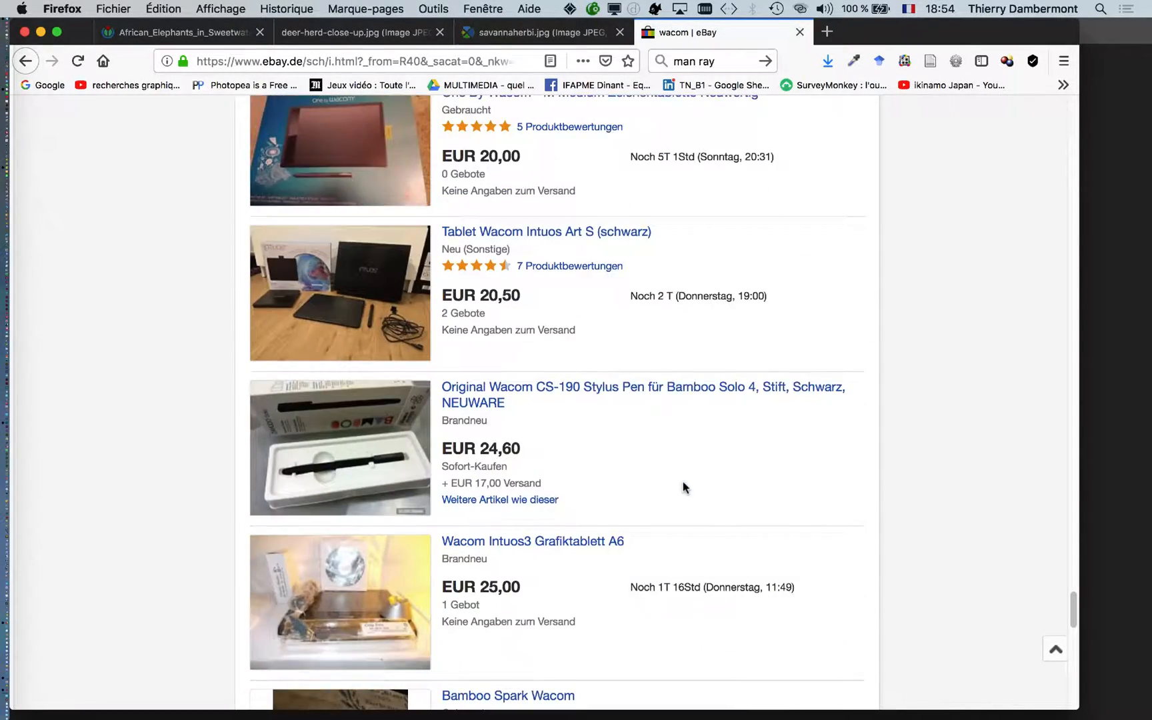
{"action": "scroll", "coordinate": [681, 481], "scroll_direction": "down", "scroll_amount": 6}
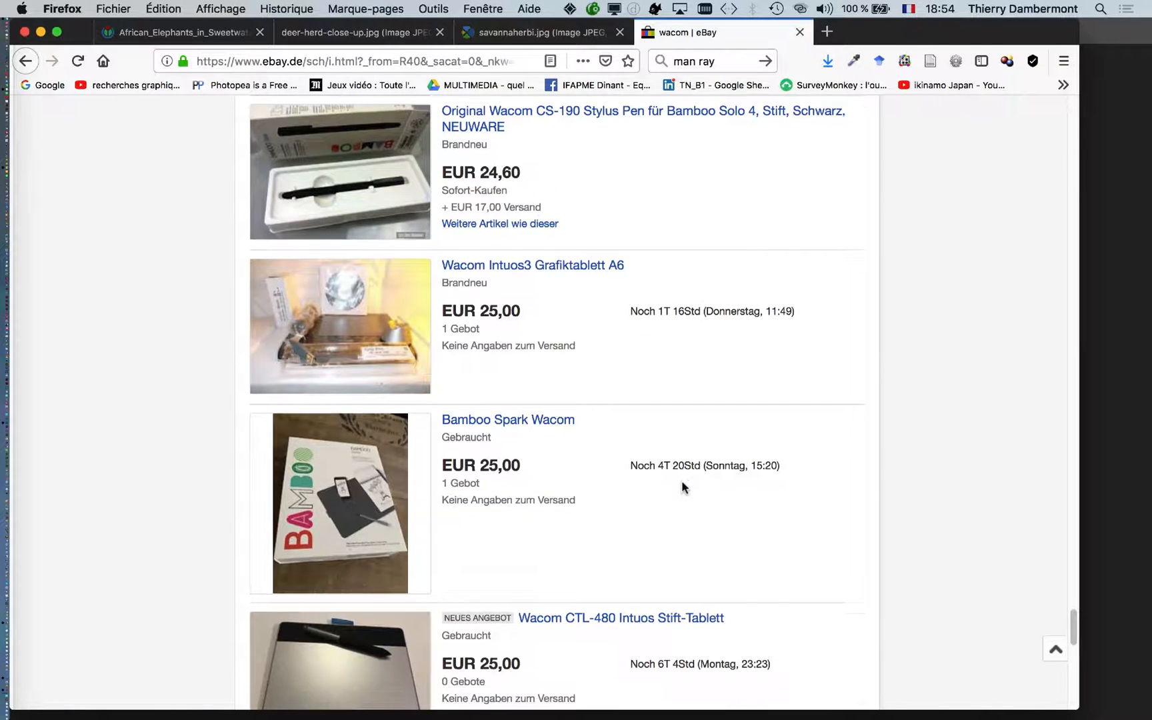
{"action": "scroll", "coordinate": [681, 483], "scroll_direction": "down", "scroll_amount": 3}
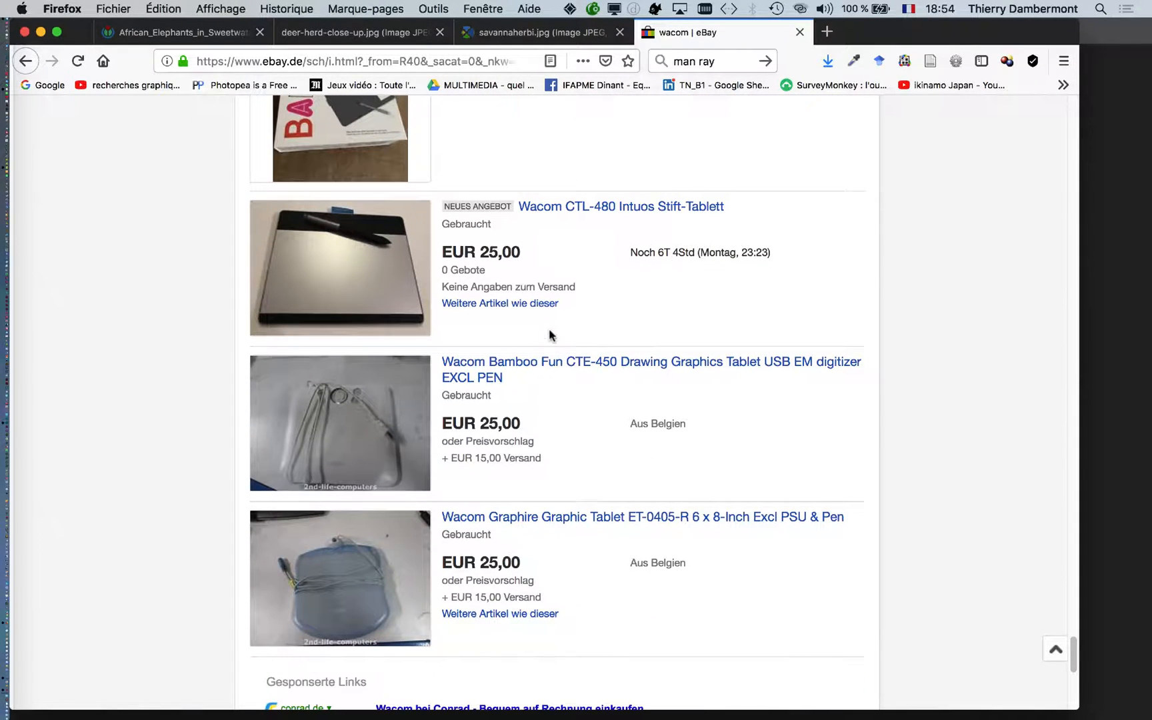
{"action": "scroll", "coordinate": [568, 347], "scroll_direction": "down", "scroll_amount": 9}
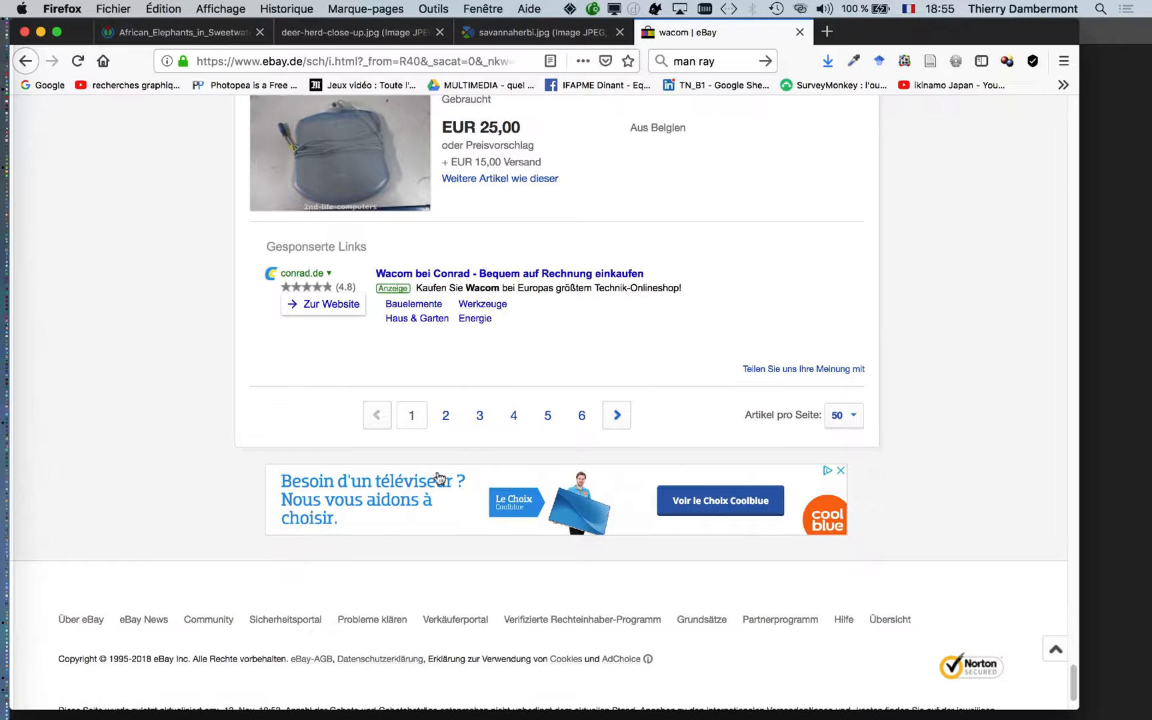
- Open page 2 of the wacom results and look through its tablet listings and prices down to the sponsored links
{"action": "left_click", "coordinate": [445, 416]}
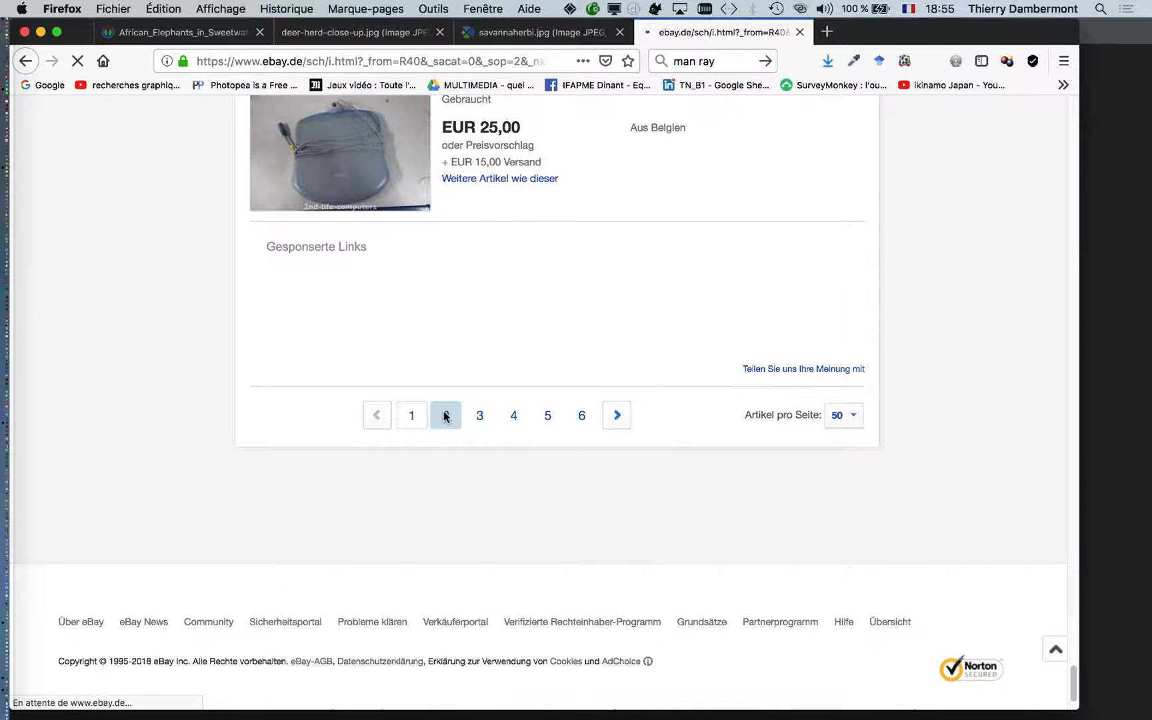
{"action": "scroll", "coordinate": [472, 478], "scroll_direction": "down", "scroll_amount": 3}
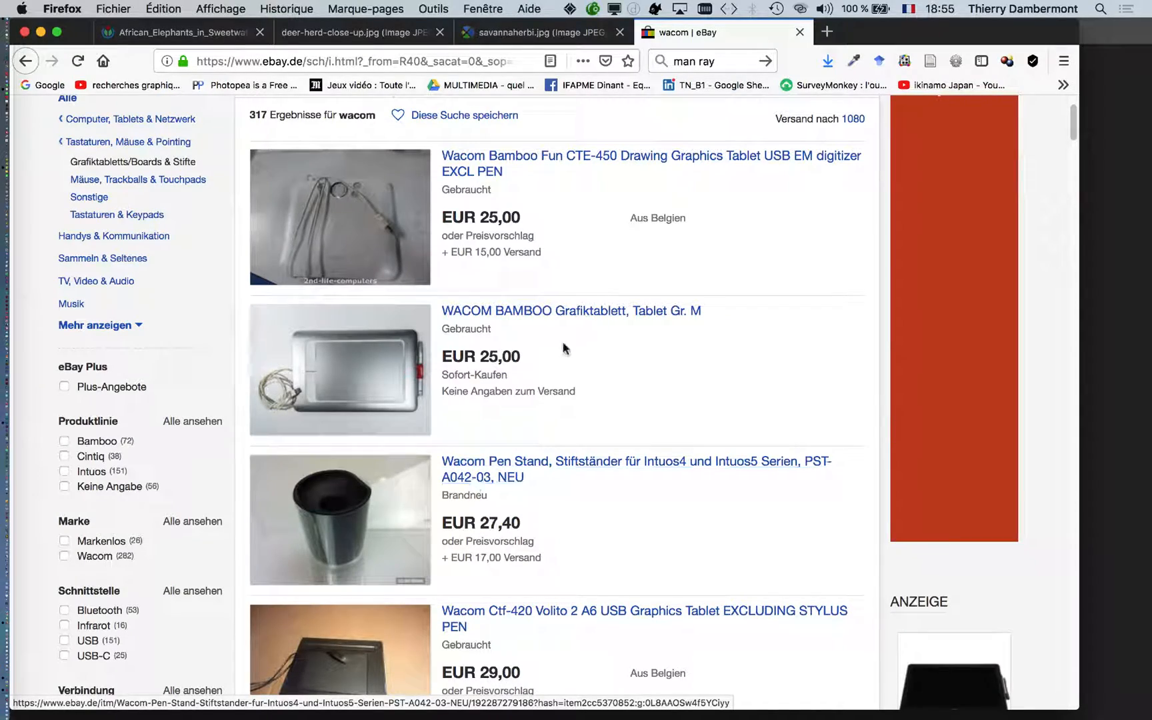
{"action": "scroll", "coordinate": [563, 354], "scroll_direction": "down", "scroll_amount": 8}
{"action": "scroll", "coordinate": [563, 360], "scroll_direction": "down", "scroll_amount": 10}
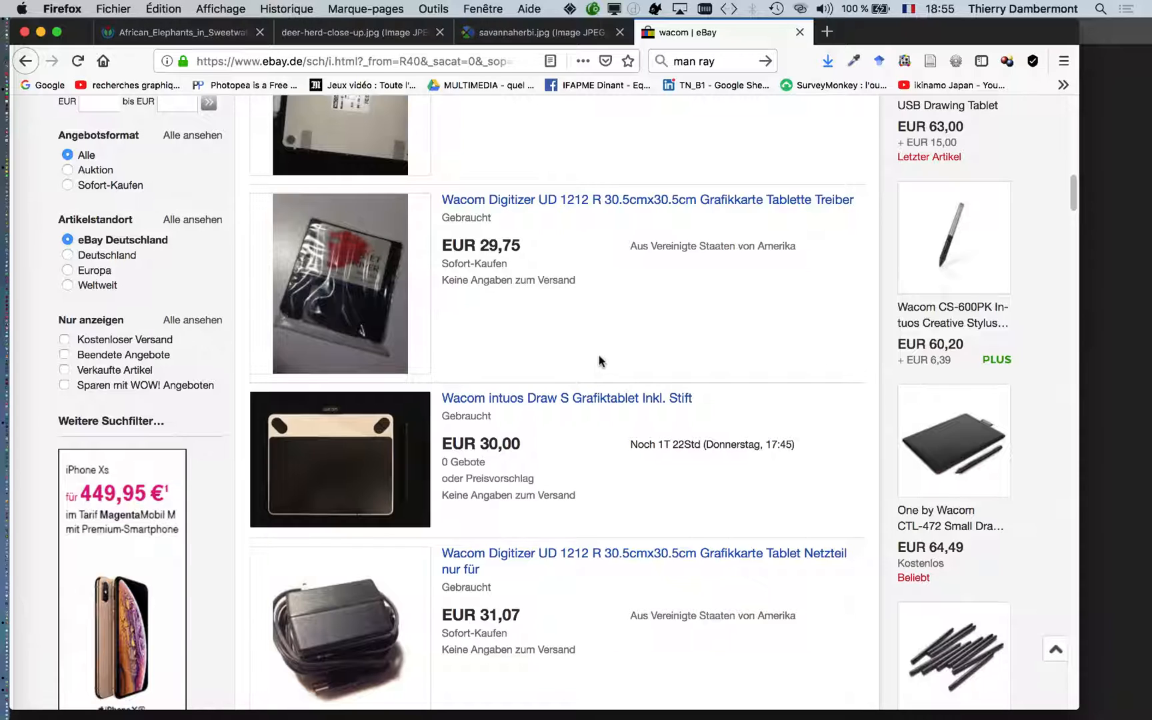
{"action": "scroll", "coordinate": [600, 360], "scroll_direction": "down", "scroll_amount": 1}
{"action": "scroll", "coordinate": [595, 366], "scroll_direction": "down", "scroll_amount": 7}
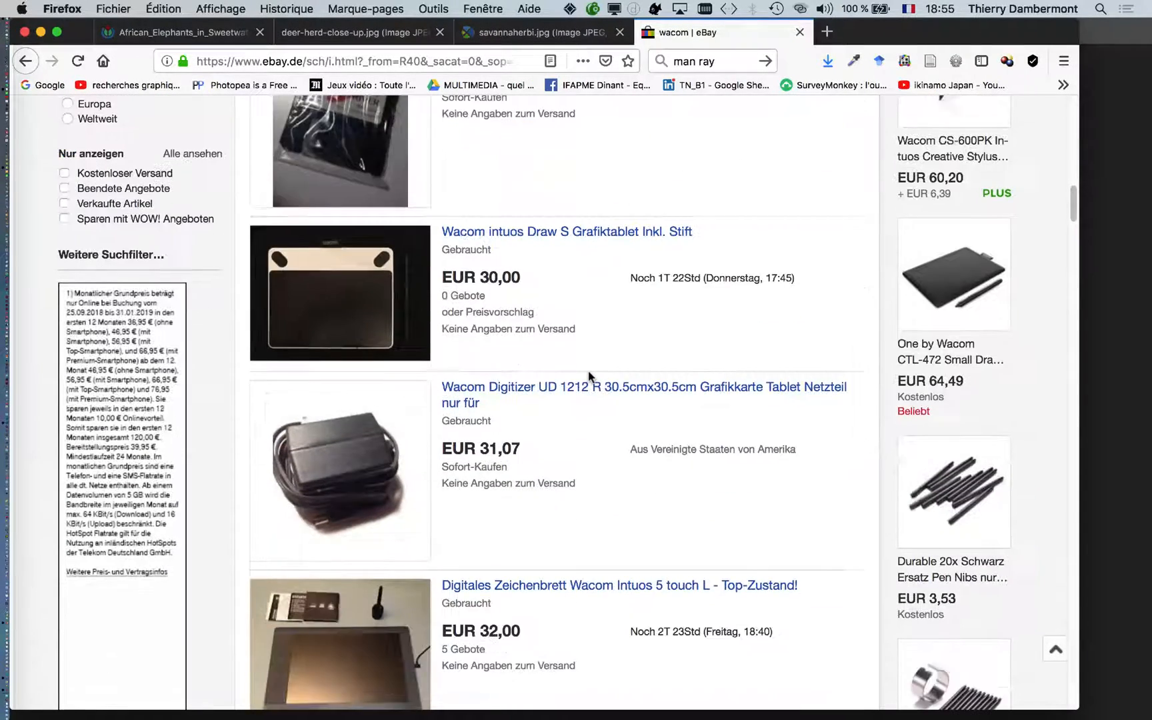
{"action": "scroll", "coordinate": [588, 375], "scroll_direction": "down", "scroll_amount": 20}
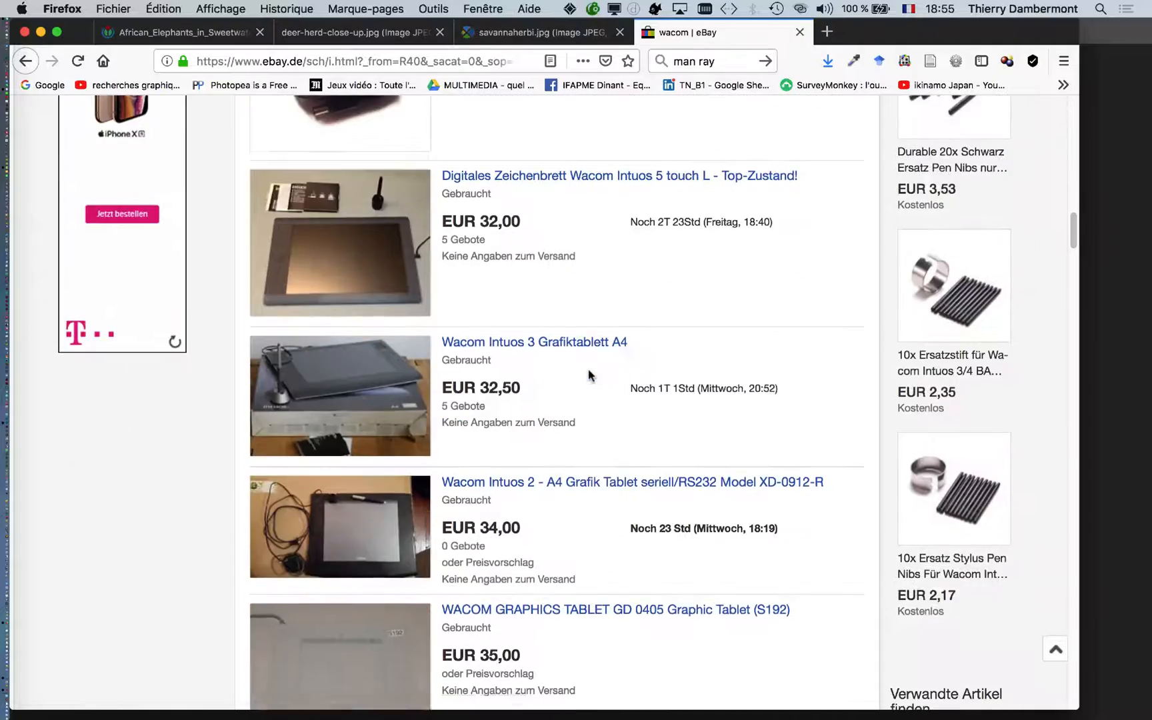
{"action": "scroll", "coordinate": [585, 393], "scroll_direction": "down", "scroll_amount": 20}
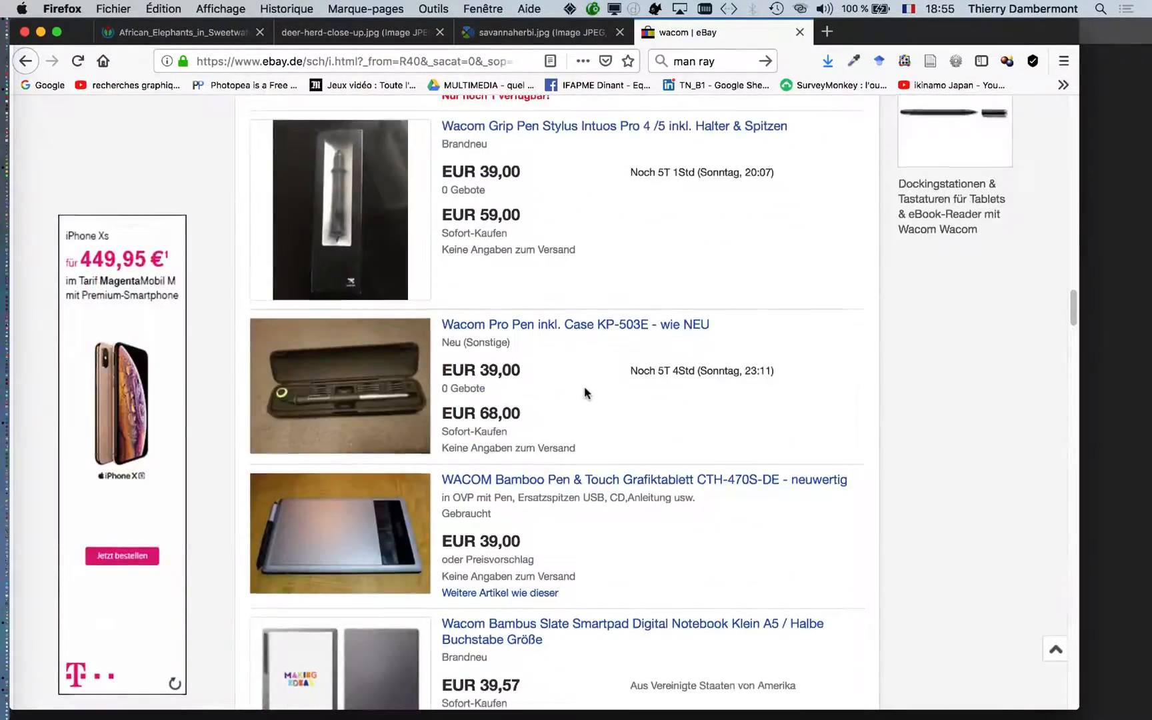
{"action": "scroll", "coordinate": [577, 405], "scroll_direction": "down", "scroll_amount": 7}
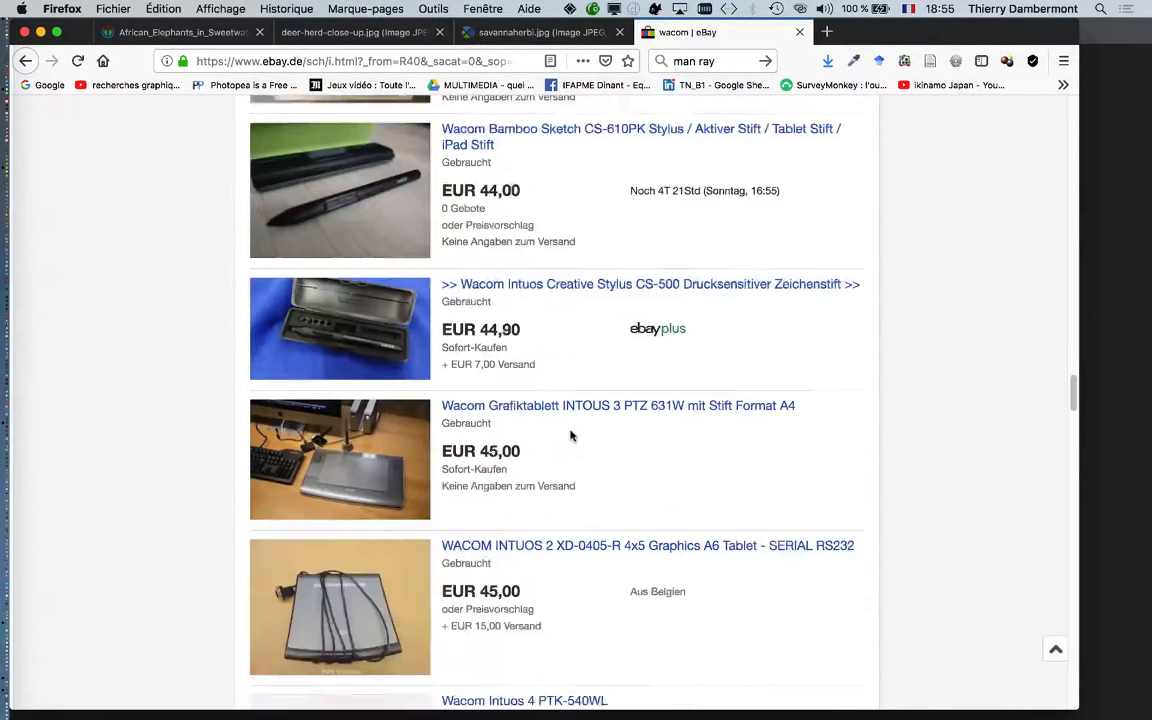
{"action": "scroll", "coordinate": [651, 474], "scroll_direction": "down", "scroll_amount": 1}
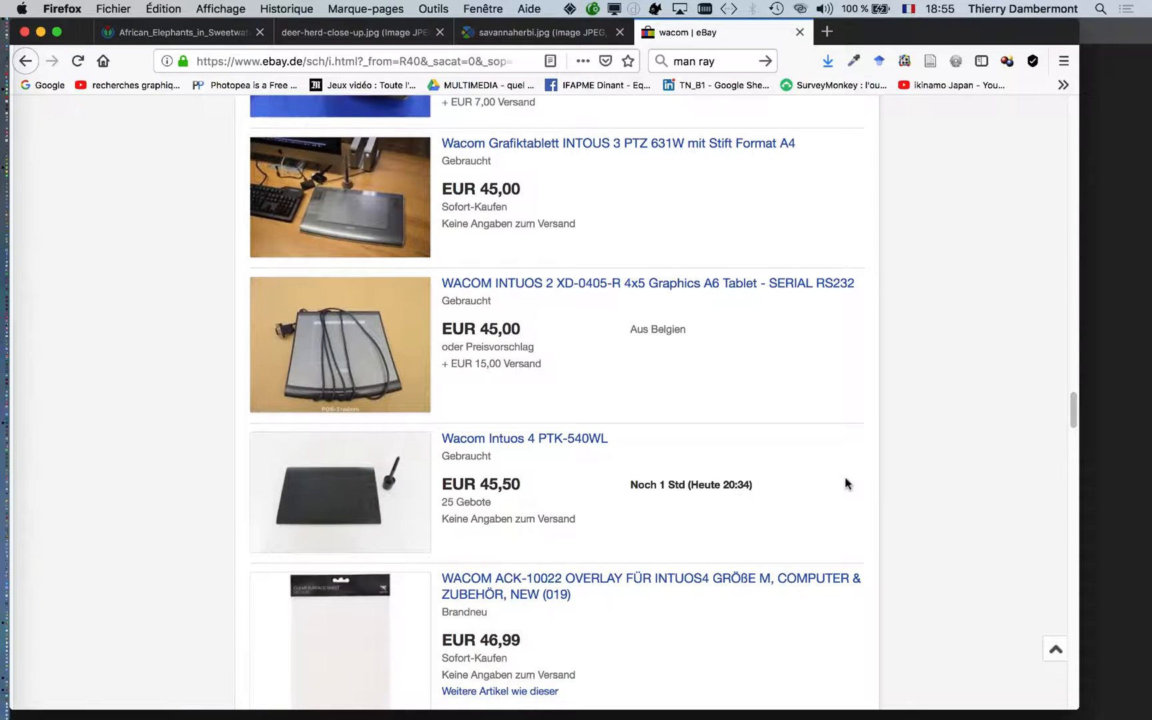
{"action": "scroll", "coordinate": [842, 487], "scroll_direction": "down", "scroll_amount": 6}
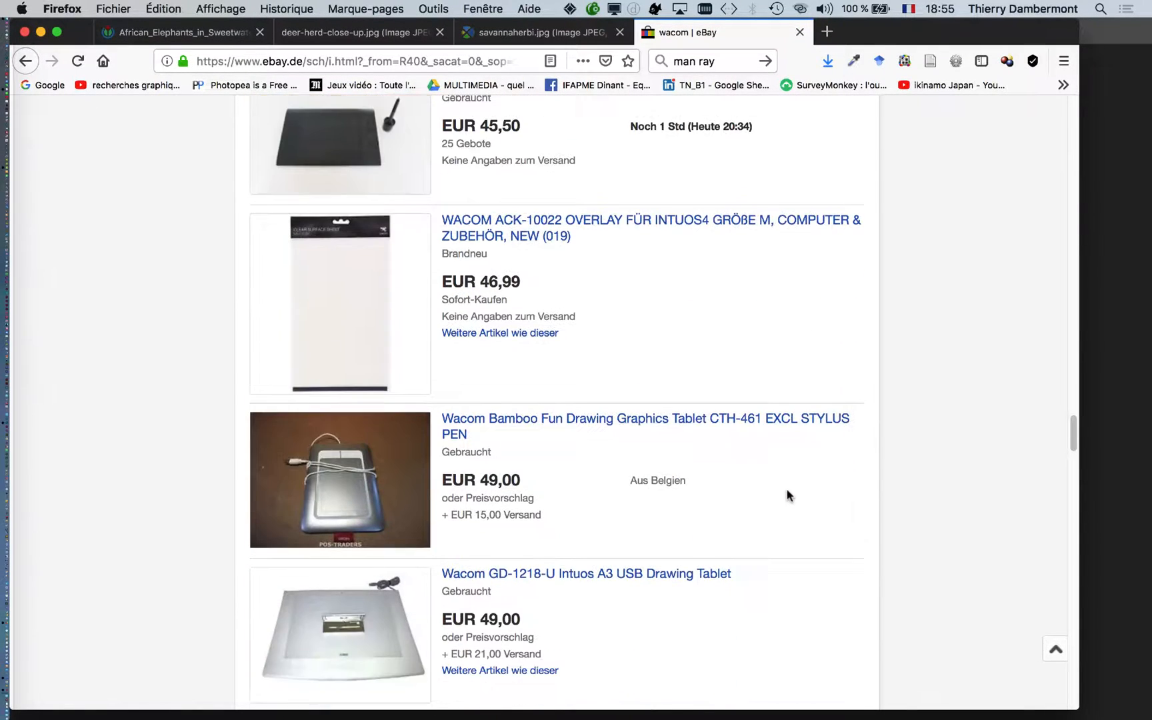
{"action": "scroll", "coordinate": [786, 496], "scroll_direction": "down", "scroll_amount": 7}
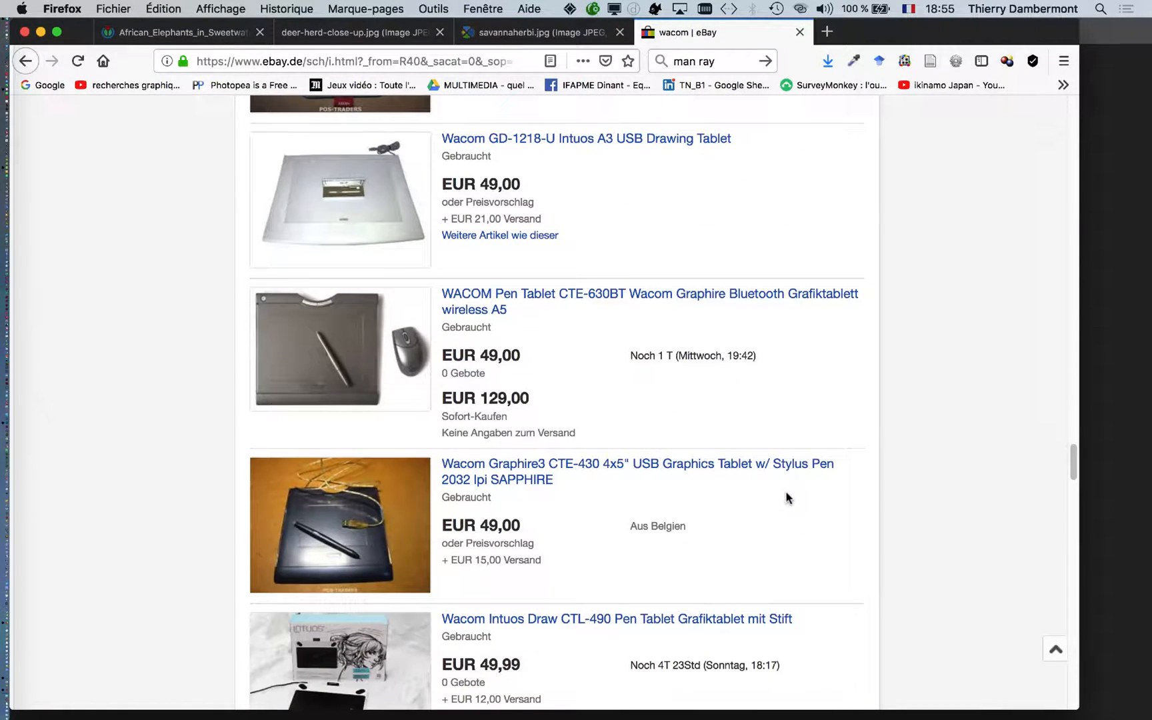
{"action": "scroll", "coordinate": [787, 496], "scroll_direction": "down", "scroll_amount": 1}
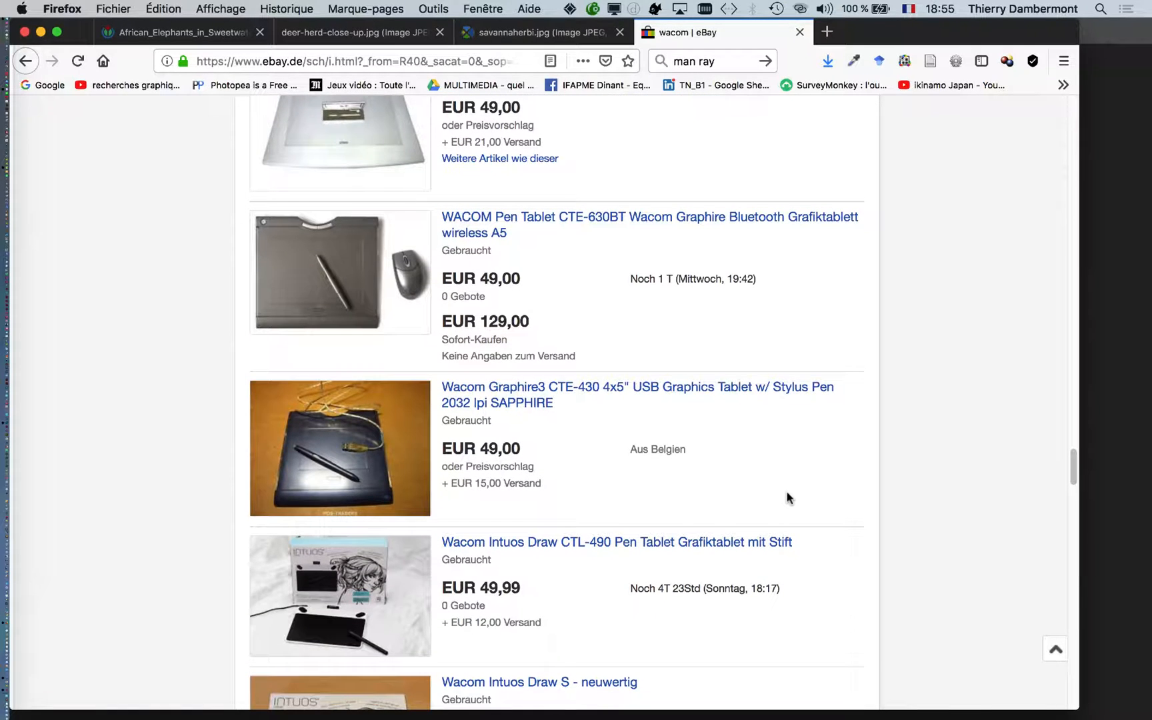
{"action": "scroll", "coordinate": [789, 497], "scroll_direction": "down", "scroll_amount": 5}
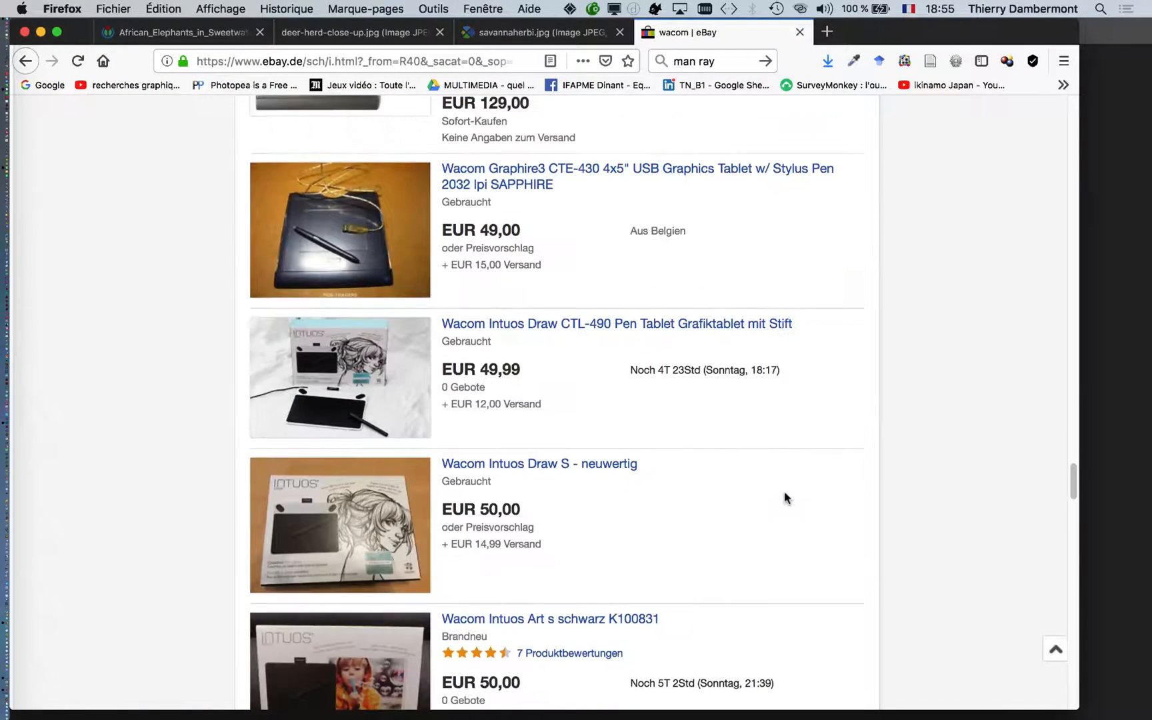
{"action": "scroll", "coordinate": [787, 497], "scroll_direction": "down", "scroll_amount": 10}
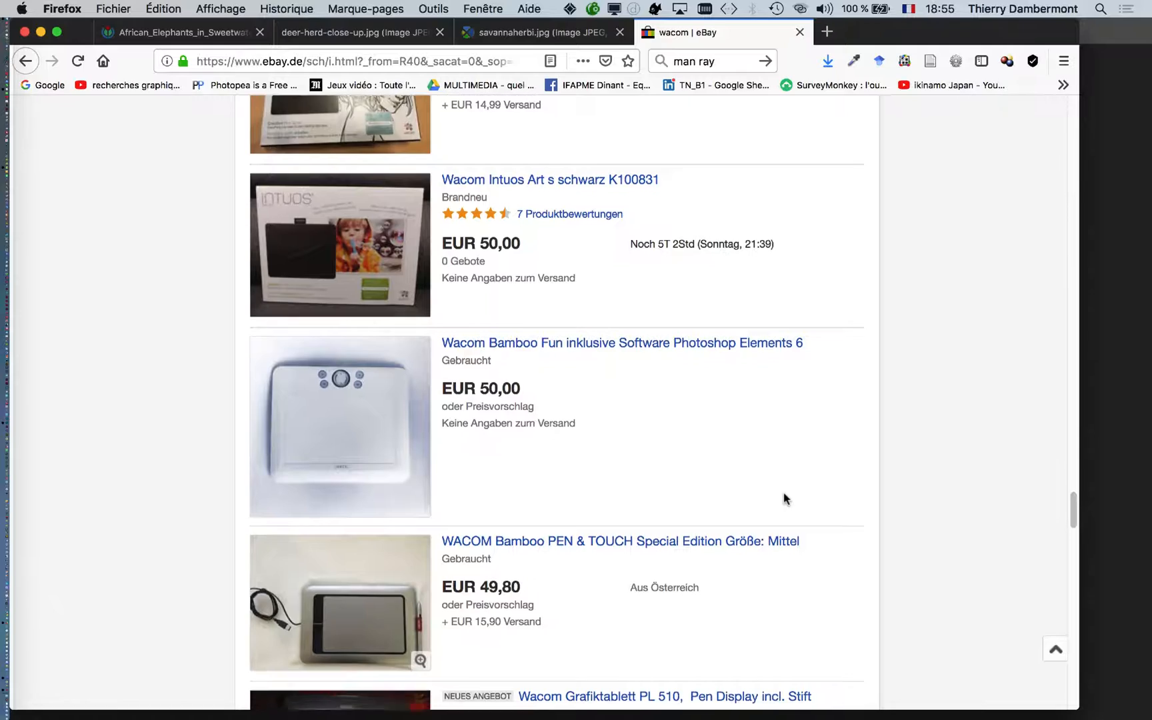
{"action": "scroll", "coordinate": [787, 497], "scroll_direction": "down", "scroll_amount": 14}
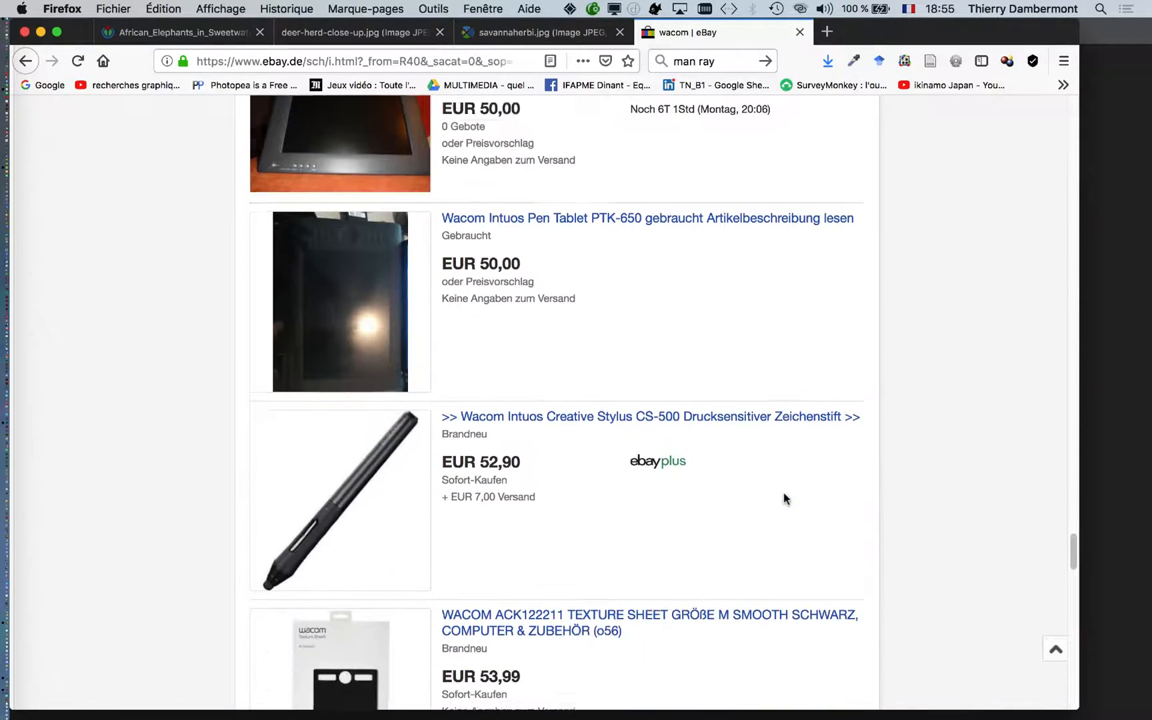
{"action": "scroll", "coordinate": [784, 498], "scroll_direction": "down", "scroll_amount": 20}
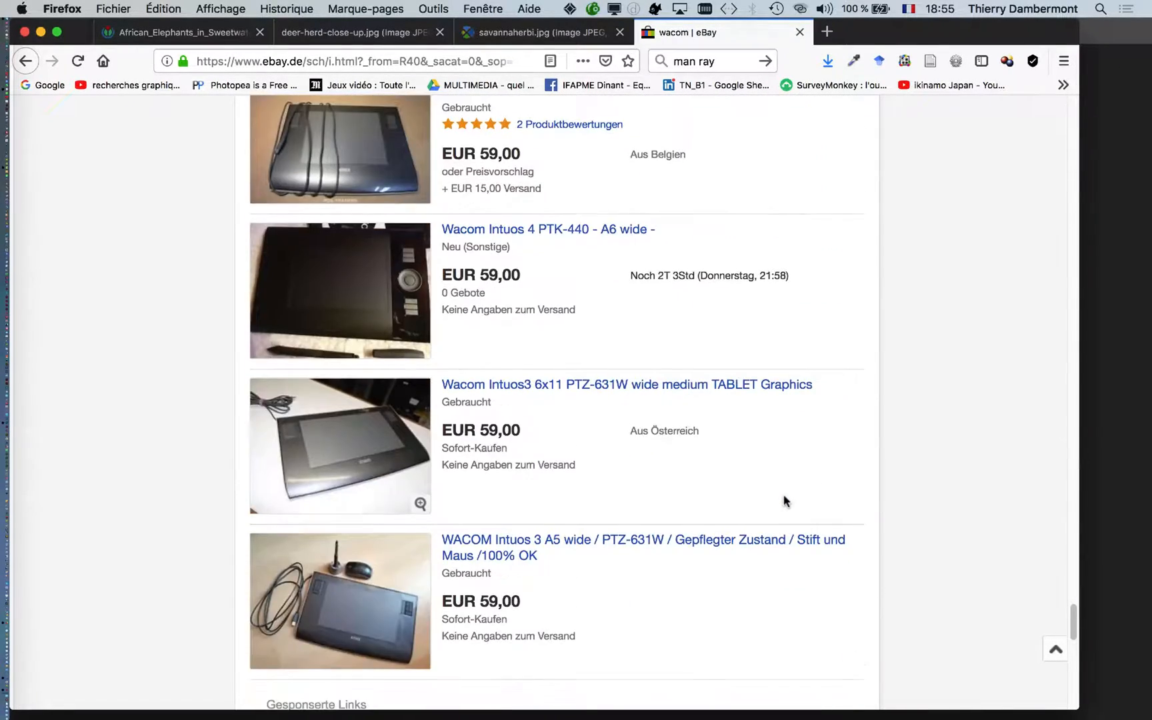
{"action": "scroll", "coordinate": [784, 501], "scroll_direction": "down", "scroll_amount": 7}
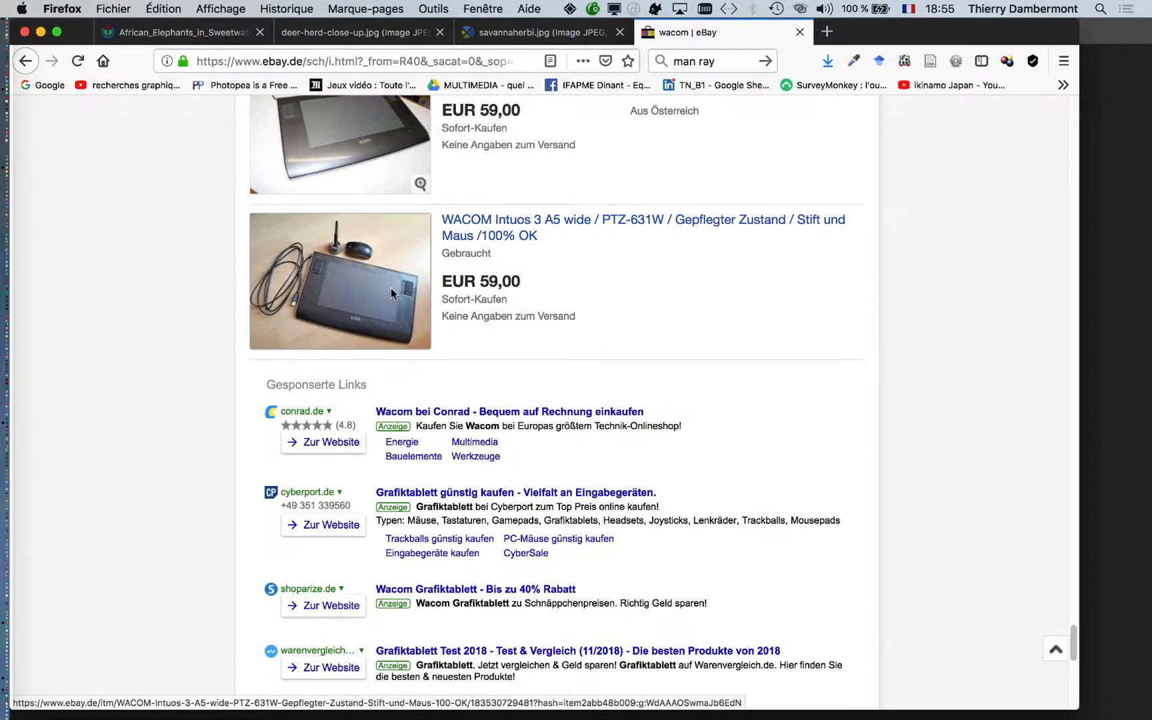
- Minimise the Firefox window and switch back to the zebra photo in Photoshop
{"action": "left_click", "coordinate": [40, 33]}
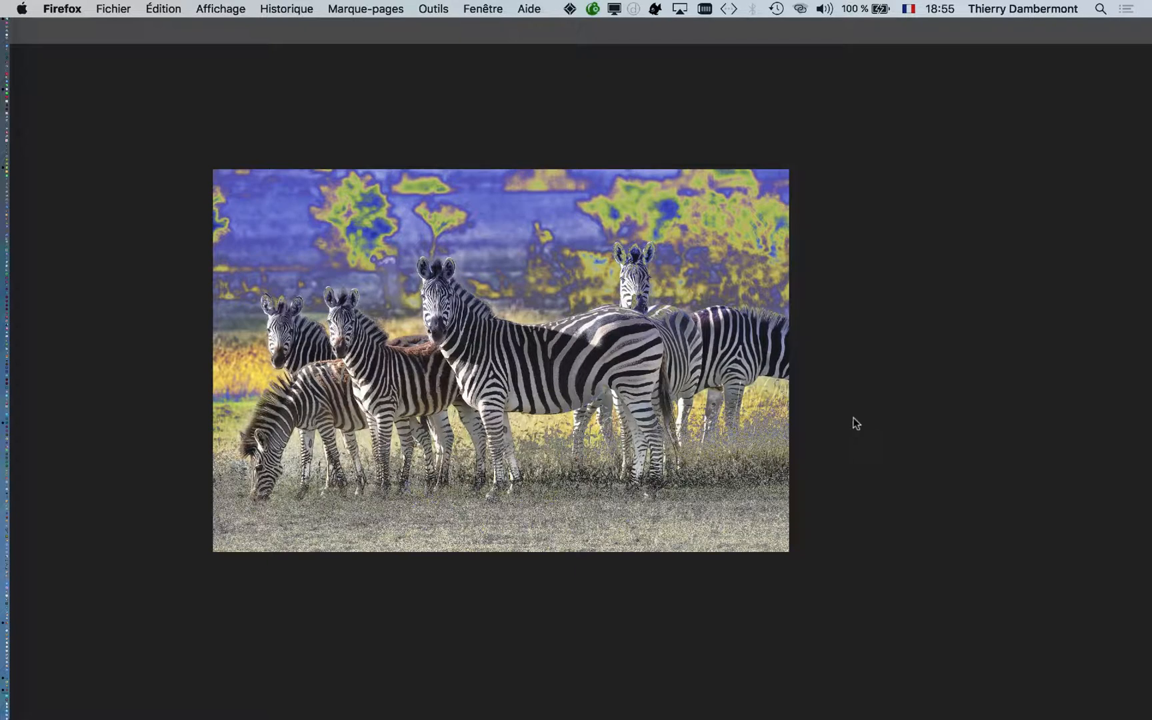
{"action": "left_click", "coordinate": [811, 439]}
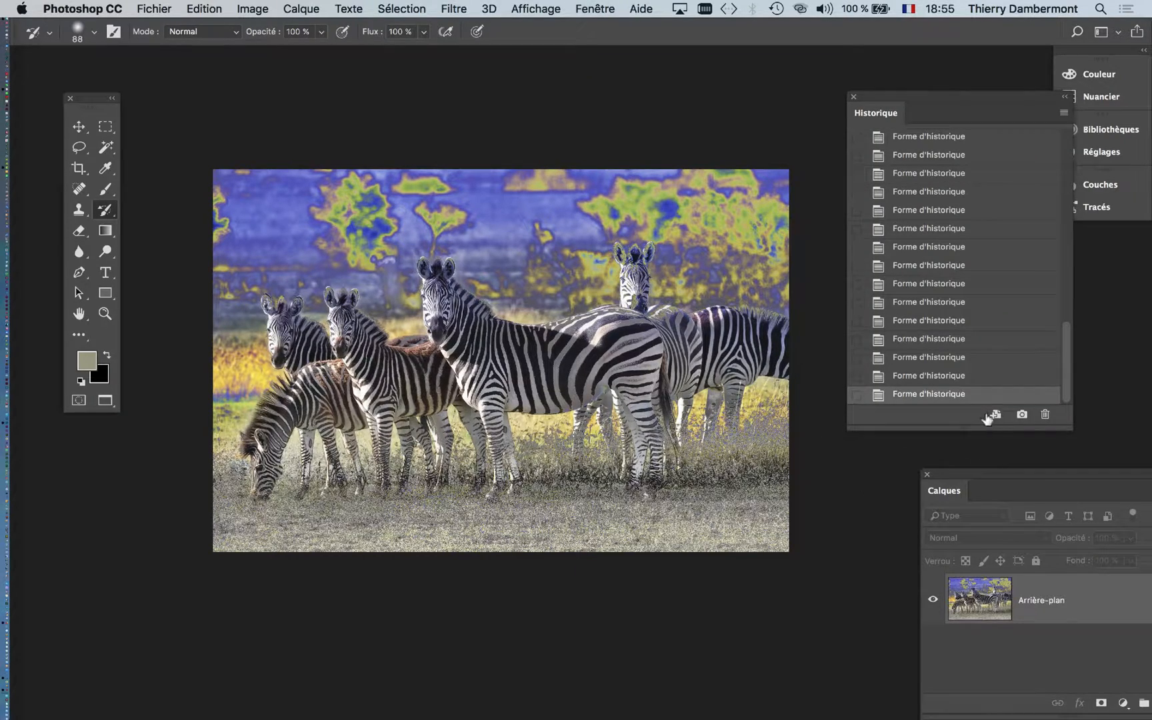